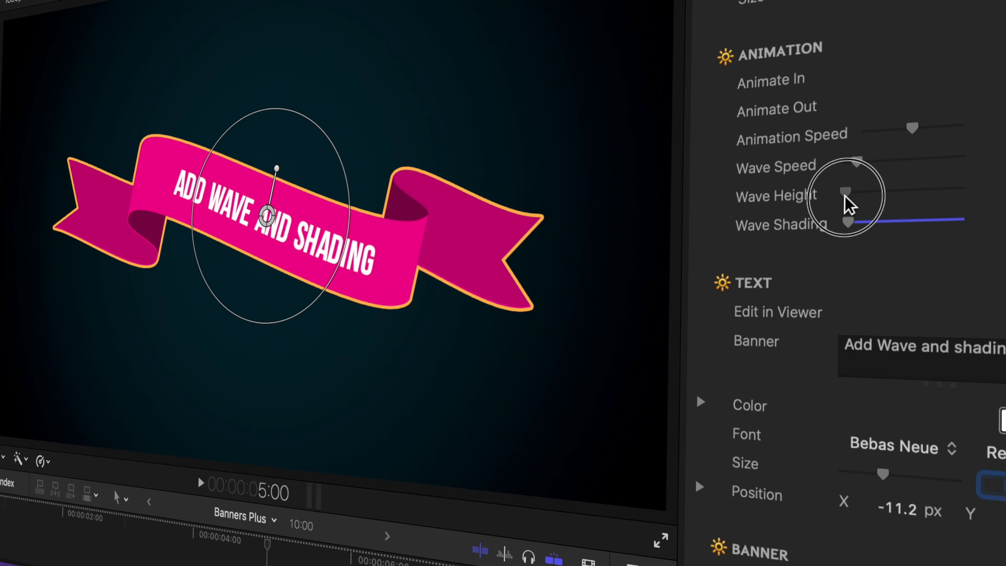
Add wave height and wave shading to the pink banner.
{"action": "left_click_drag", "start_coordinate": [845, 195], "coordinate": [881, 194]}
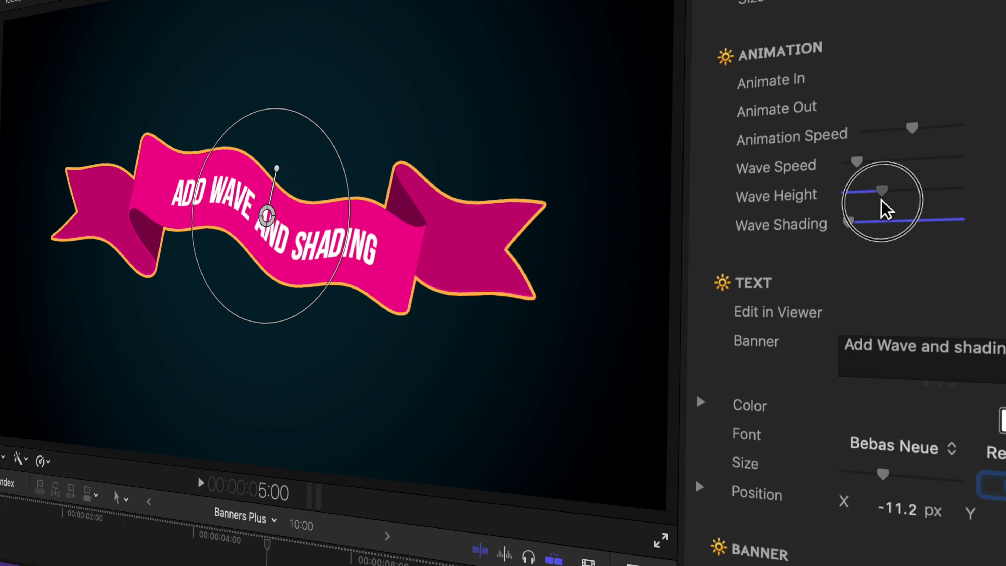
{"action": "left_click_drag", "start_coordinate": [850, 224], "coordinate": [896, 231]}
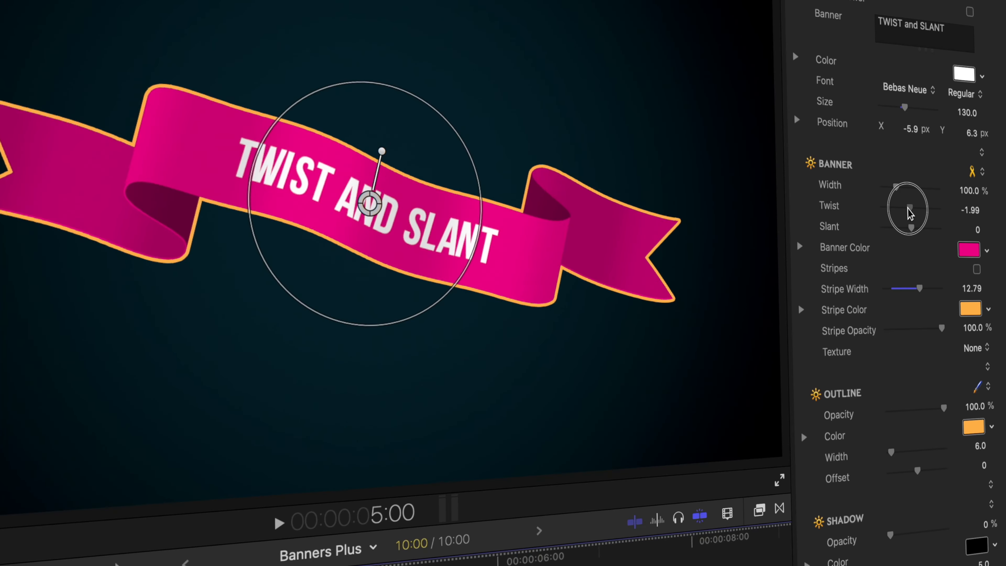
{"action": "left_click_drag", "start_coordinate": [907, 216], "coordinate": [936, 232]}
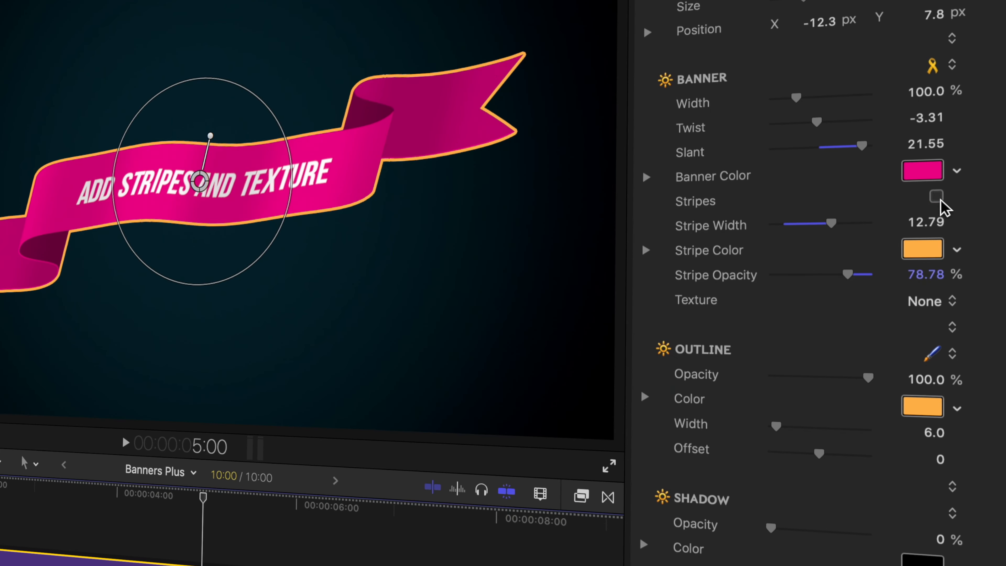
Turn on the banner's stripes and apply the Hatched Screen texture.
{"action": "left_click", "coordinate": [936, 196]}
{"action": "left_click", "coordinate": [927, 300]}
{"action": "left_click", "coordinate": [921, 322]}
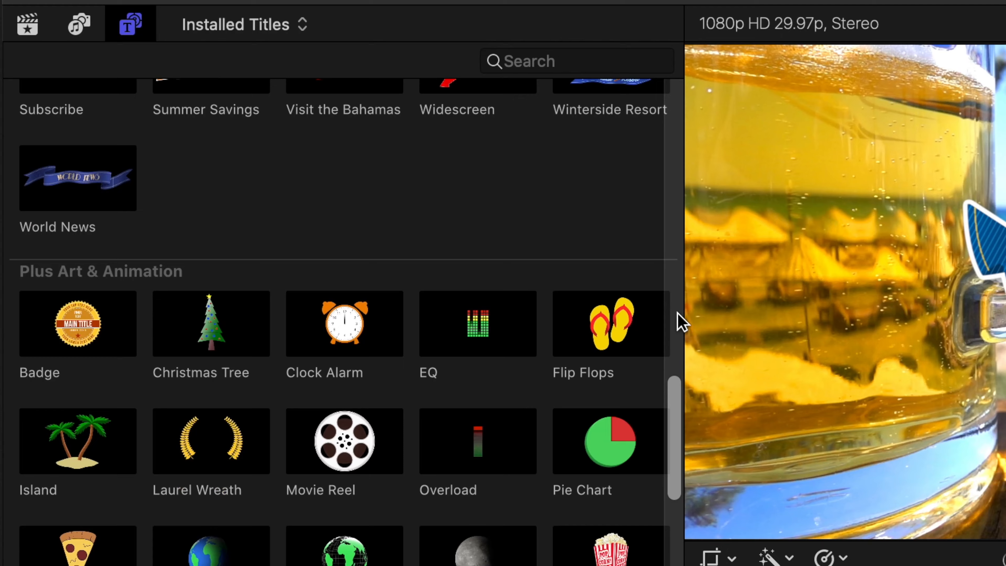
Look through the Plus Art & Animation titles and select Flip Flops.
{"action": "scroll", "coordinate": [624, 200], "scroll_direction": "down", "scroll_amount": 10}
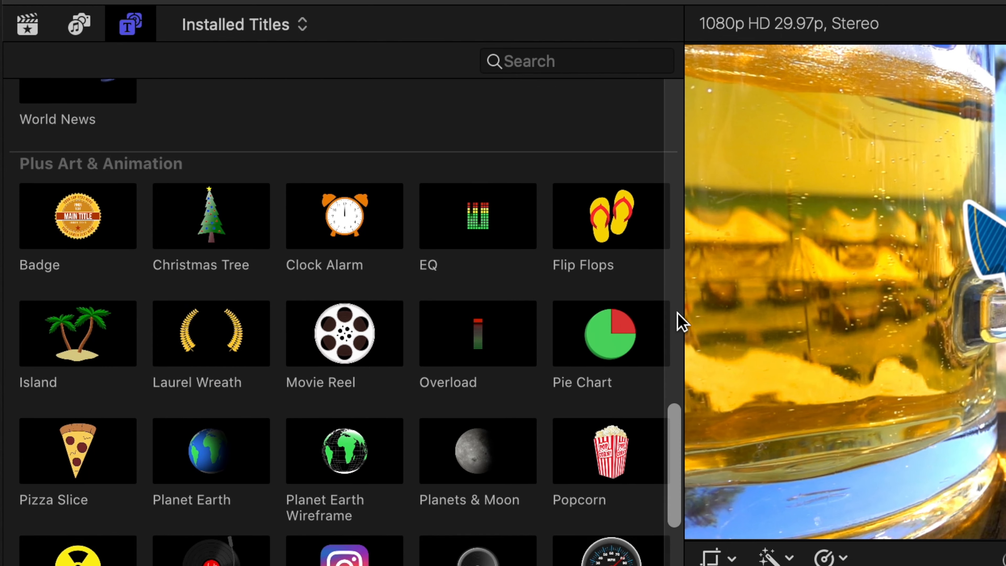
{"action": "left_click", "coordinate": [620, 163]}
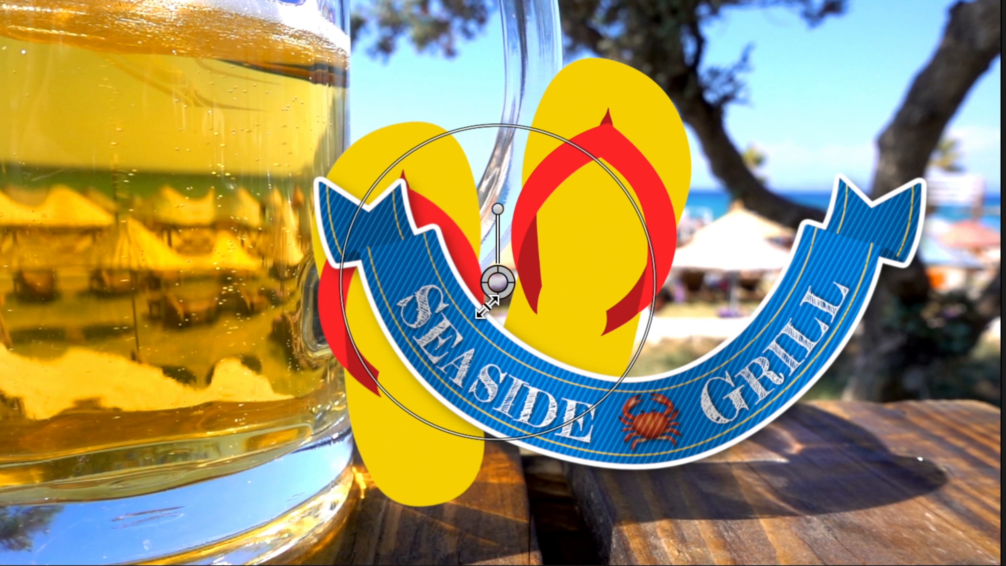
{"action": "left_click_drag", "start_coordinate": [494, 281], "coordinate": [625, 203]}
{"action": "left_click_drag", "start_coordinate": [643, 49], "coordinate": [646, 79]}
{"action": "left_click_drag", "start_coordinate": [624, 134], "coordinate": [611, 139]}
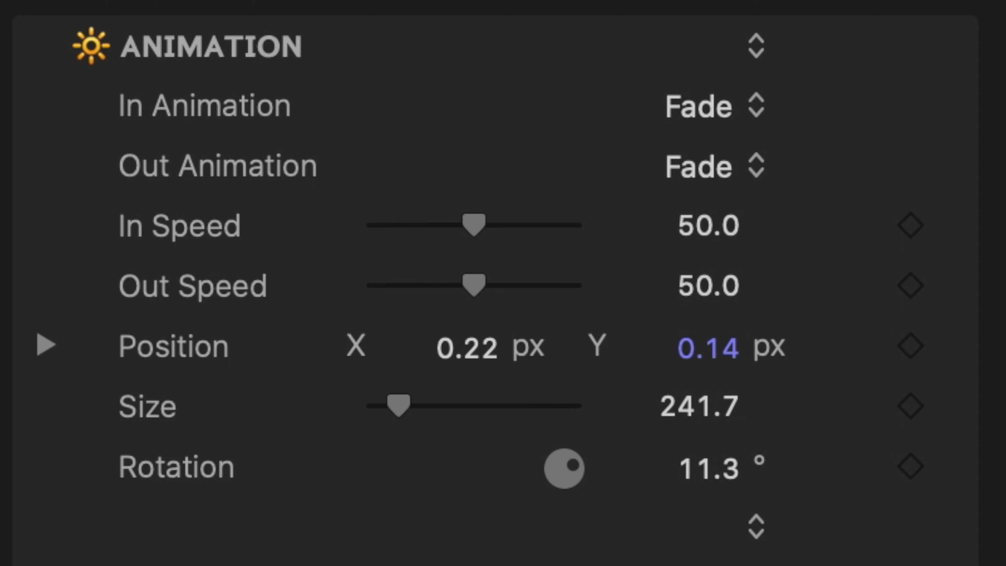
Set the speedometer title's speed to 80.
{"action": "left_click", "coordinate": [751, 95]}
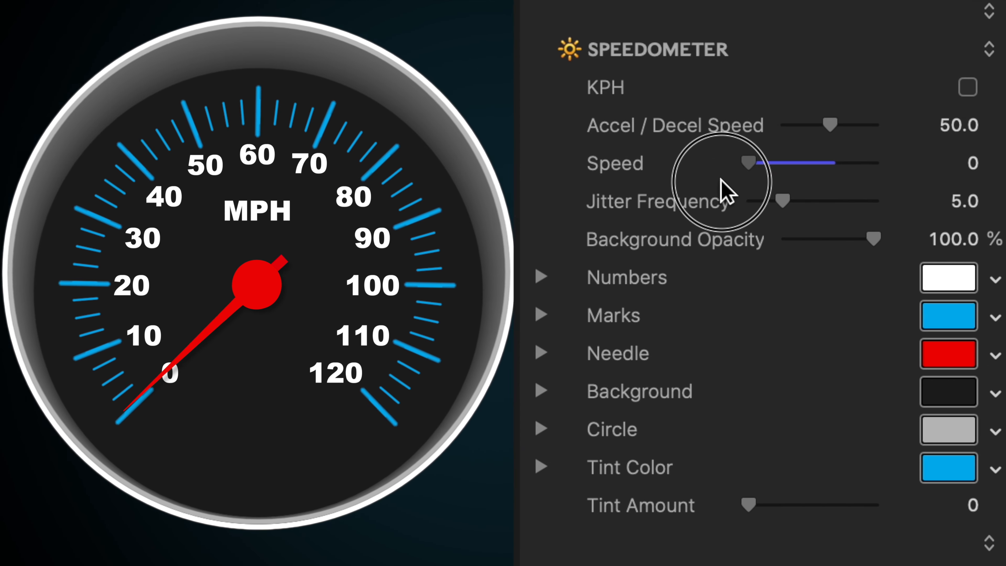
{"action": "left_click_drag", "start_coordinate": [723, 189], "coordinate": [803, 163]}
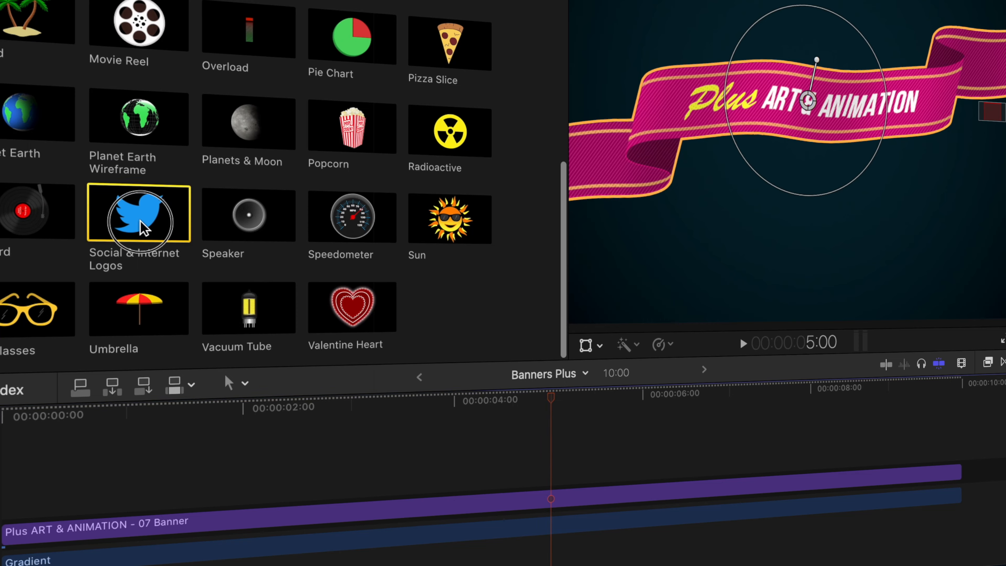
{"action": "left_click_drag", "start_coordinate": [140, 210], "coordinate": [99, 508]}
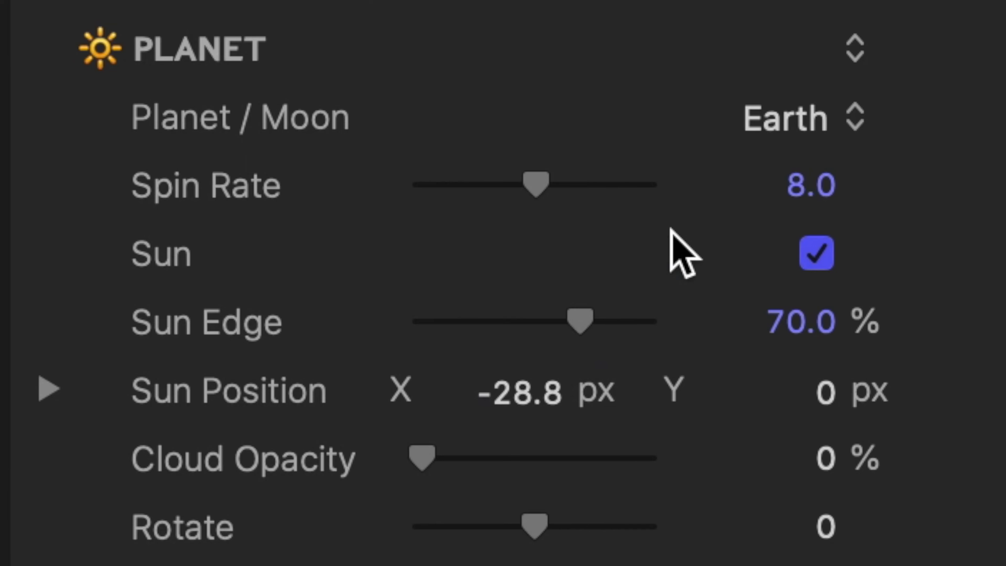
Change the planet title's celestial body to Mars.
{"action": "left_click", "coordinate": [784, 121]}
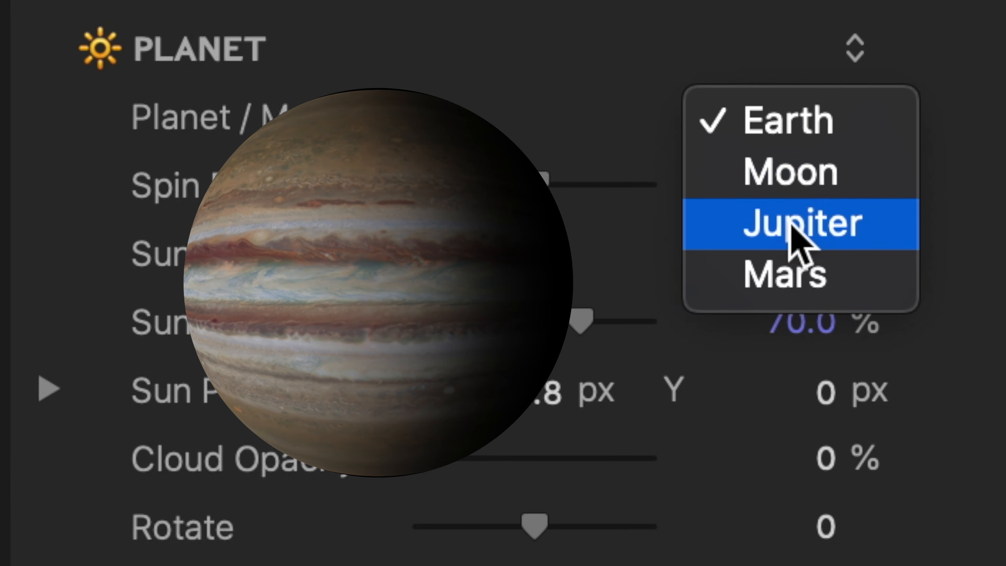
{"action": "left_click", "coordinate": [793, 267]}
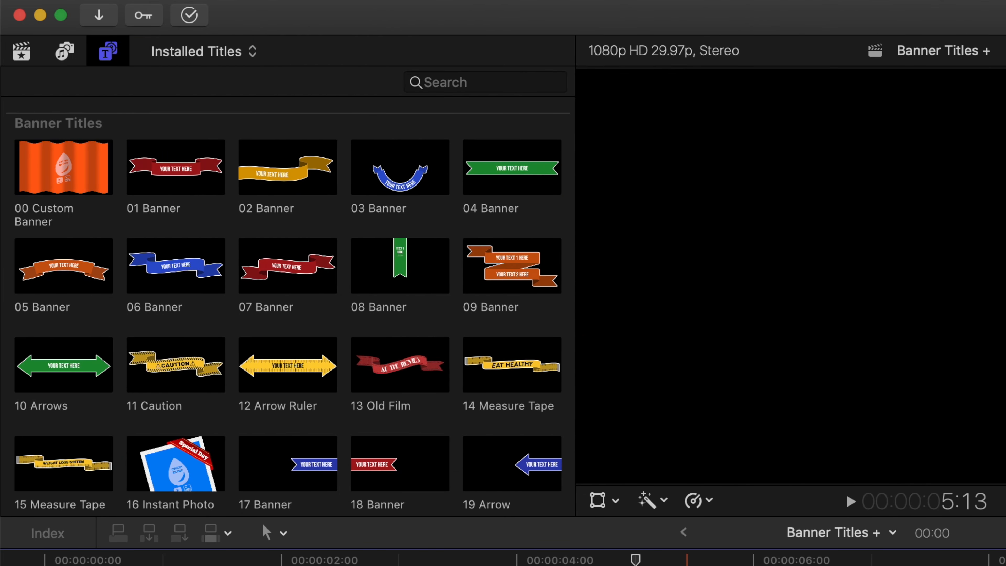
Add the 06 Banner title to the start of the timeline and play it through.
{"action": "left_click_drag", "start_coordinate": [162, 284], "coordinate": [49, 467]}
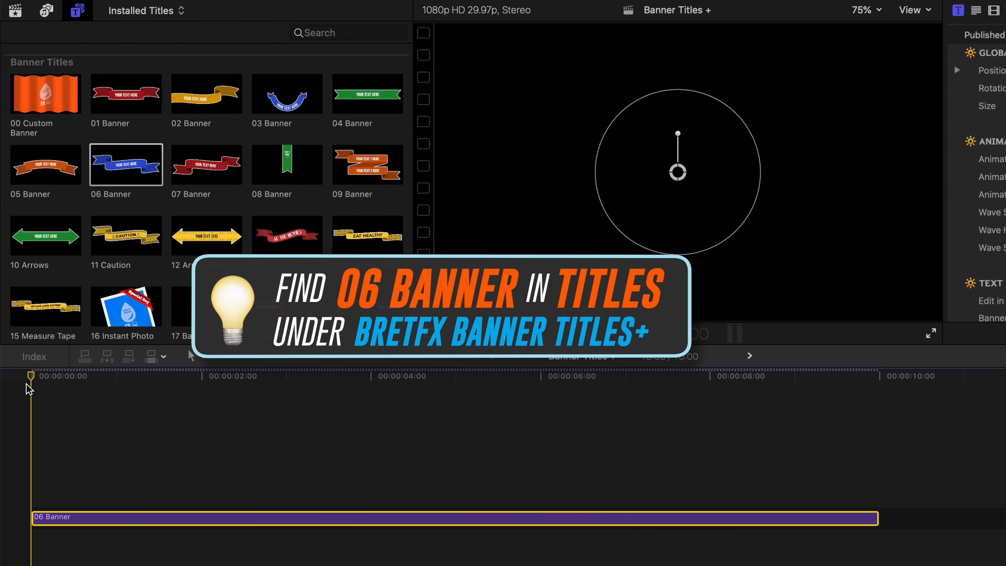
{"action": "key", "text": "space"}
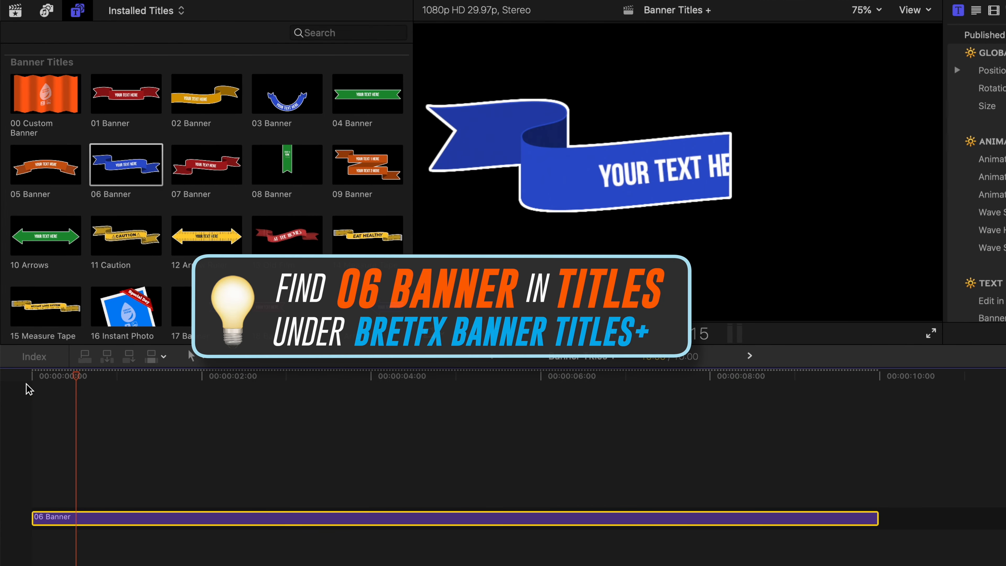
{"action": "key", "text": "space"}
{"action": "key", "text": "space"}
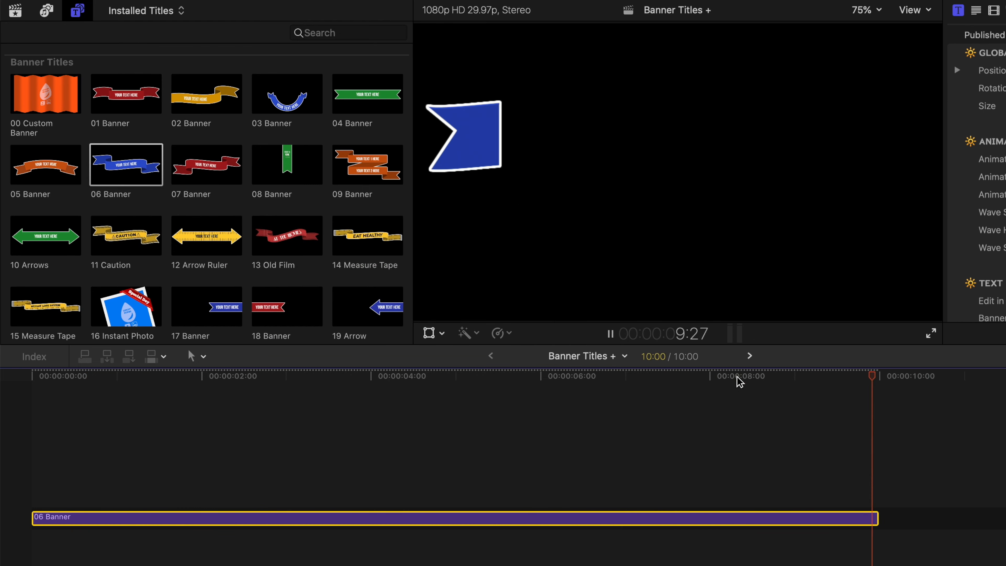
Scrub to the middle of the banner clip and play that section of its animation.
{"action": "left_click_drag", "start_coordinate": [590, 381], "coordinate": [468, 383]}
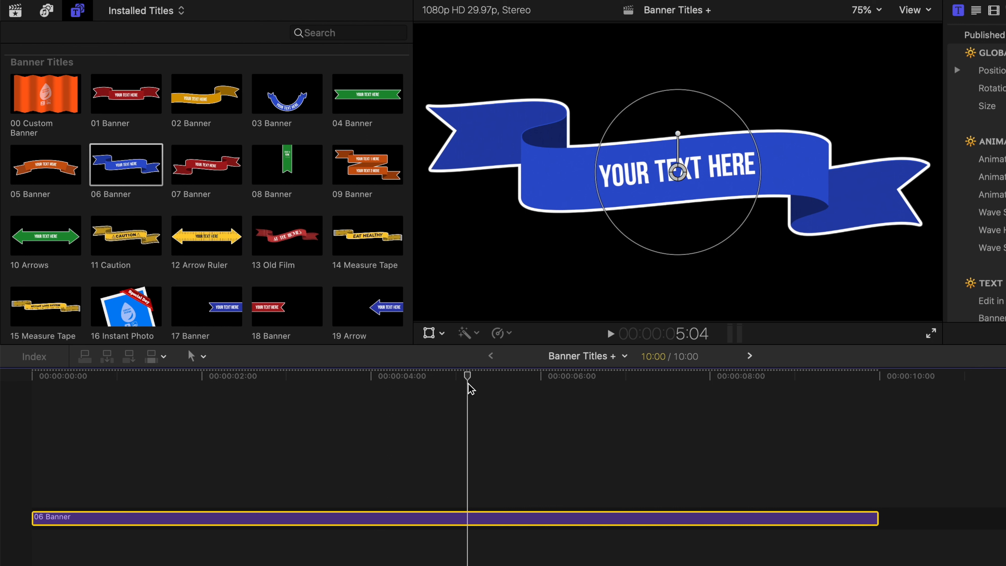
{"action": "left_click", "coordinate": [332, 375]}
{"action": "key", "text": "space"}
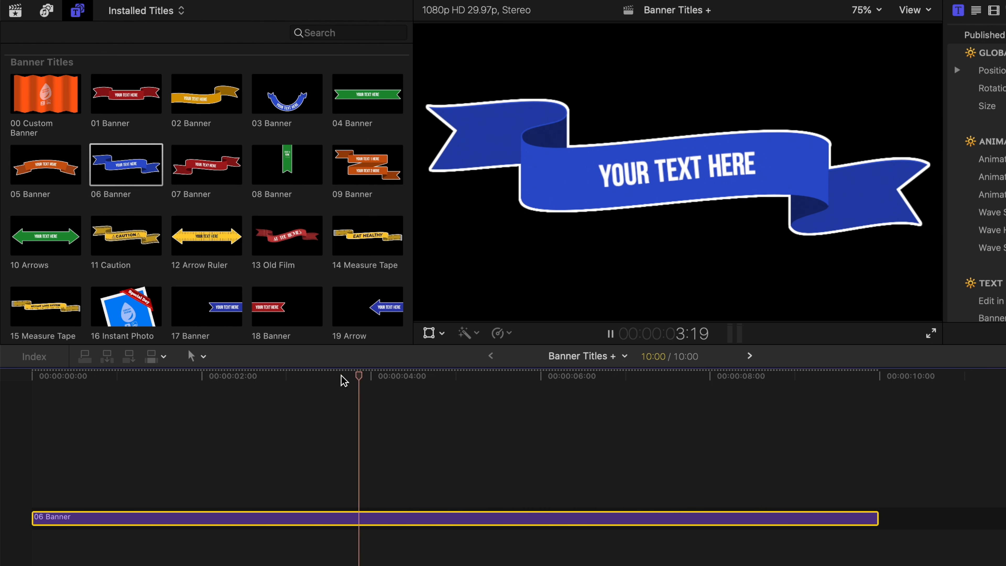
{"action": "key", "text": "space"}
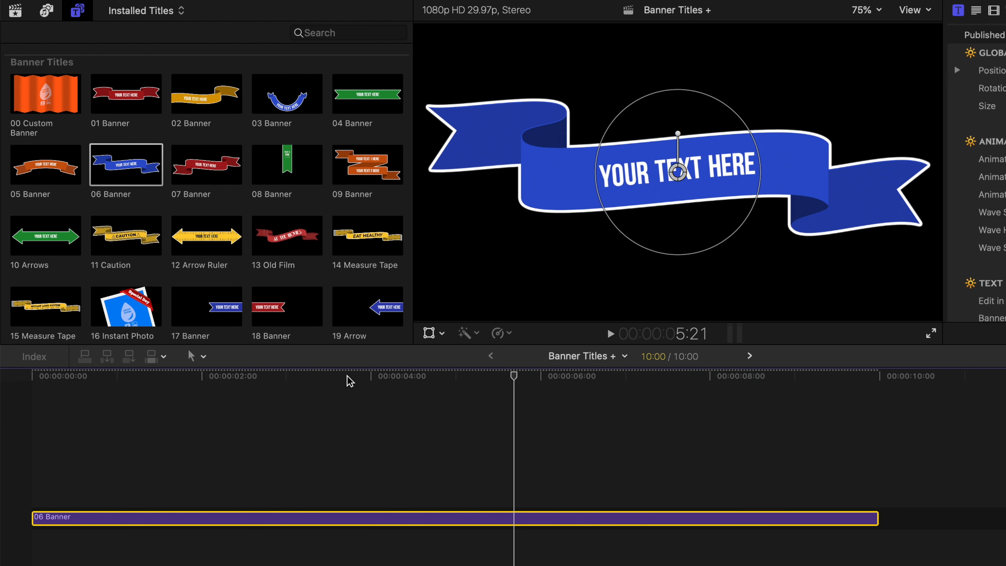
Show the banner clip's published parameters in a full-height inspector.
{"action": "key", "text": "super+4"}
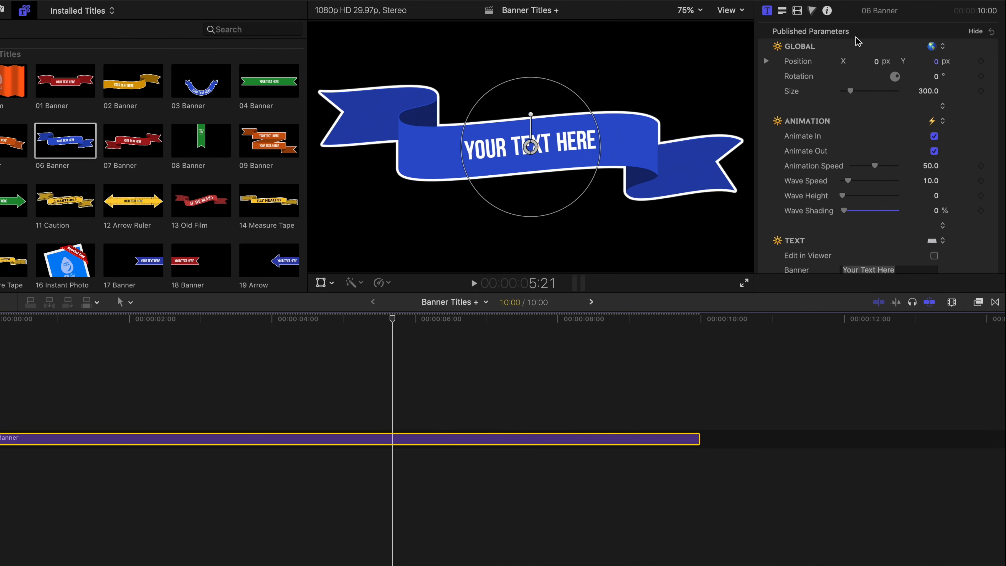
{"action": "double_click", "coordinate": [876, 16]}
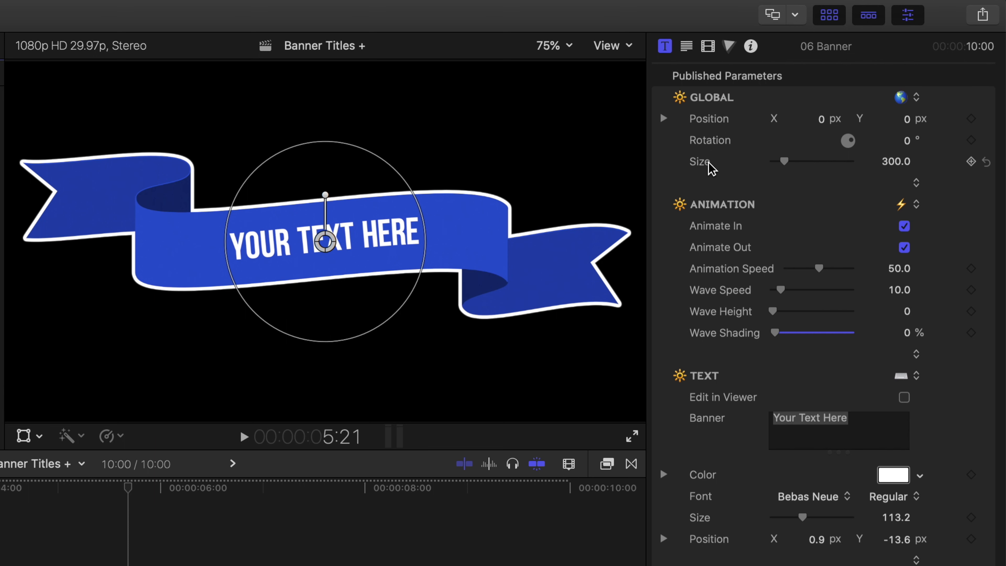
Try out the banner's global position and size parameters, and set its rotation to 11°.
{"action": "left_click_drag", "start_coordinate": [821, 119], "coordinate": [821, 119]}
{"action": "left_click_drag", "start_coordinate": [907, 147], "coordinate": [849, 140]}
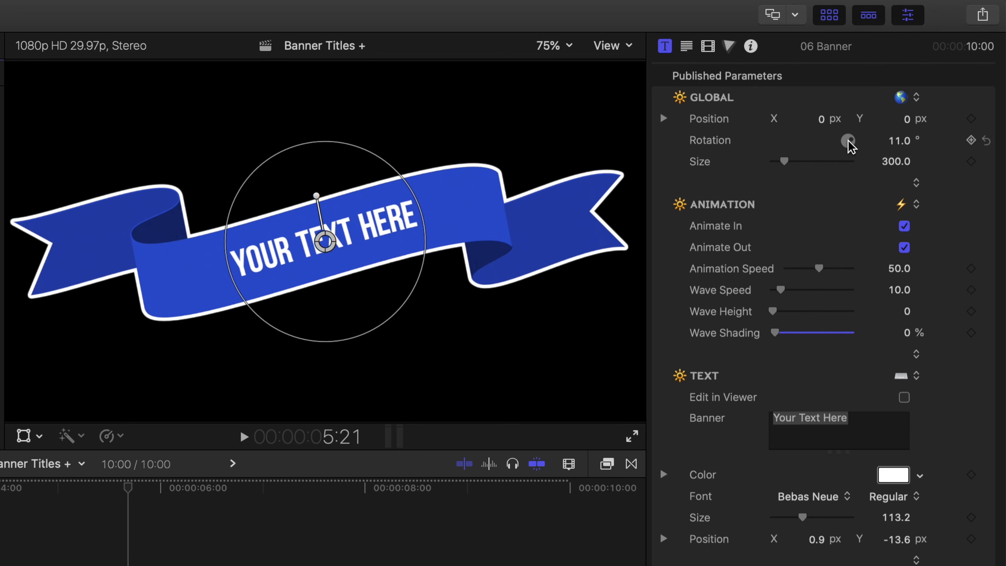
{"action": "left_click_drag", "start_coordinate": [782, 162], "coordinate": [784, 163]}
Scale the banner to about 264.9, rotate it to about 10.6° and nudge its X position to -0.01 px using the on-screen controls.
{"action": "mouse_move", "coordinate": [350, 144]}
{"action": "left_mouse_down"}
{"action": "mouse_move", "coordinate": [330, 151]}
{"action": "mouse_move", "coordinate": [345, 139]}
{"action": "mouse_move", "coordinate": [341, 151]}
{"action": "left_mouse_up"}
{"action": "mouse_move", "coordinate": [313, 204]}
{"action": "left_mouse_down"}
{"action": "mouse_move", "coordinate": [332, 203]}
{"action": "mouse_move", "coordinate": [317, 198]}
{"action": "left_mouse_up"}
{"action": "mouse_move", "coordinate": [325, 248]}
{"action": "left_mouse_down"}
{"action": "mouse_move", "coordinate": [339, 252]}
{"action": "mouse_move", "coordinate": [322, 248]}
{"action": "left_mouse_up"}
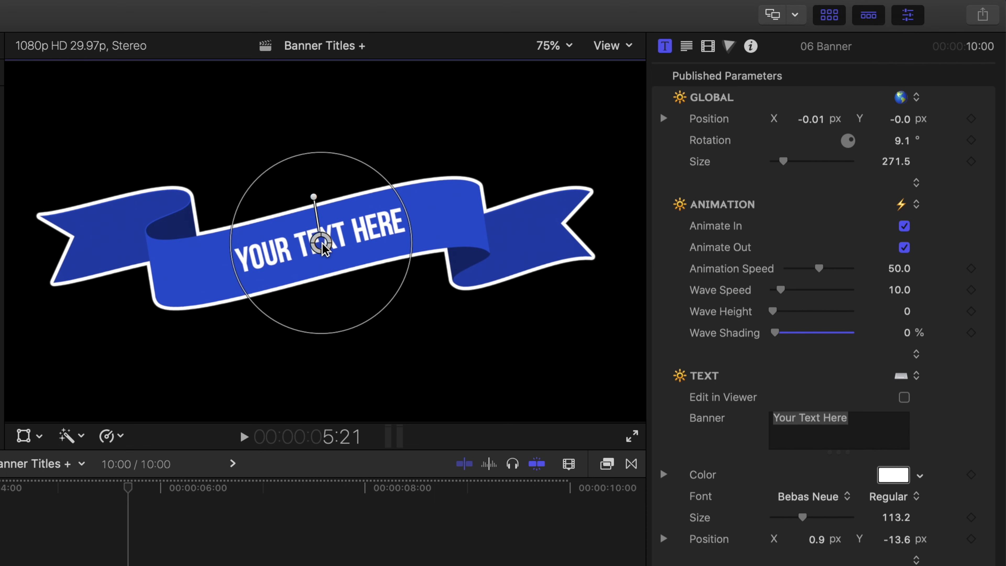
{"action": "left_click_drag", "start_coordinate": [346, 158], "coordinate": [313, 197]}
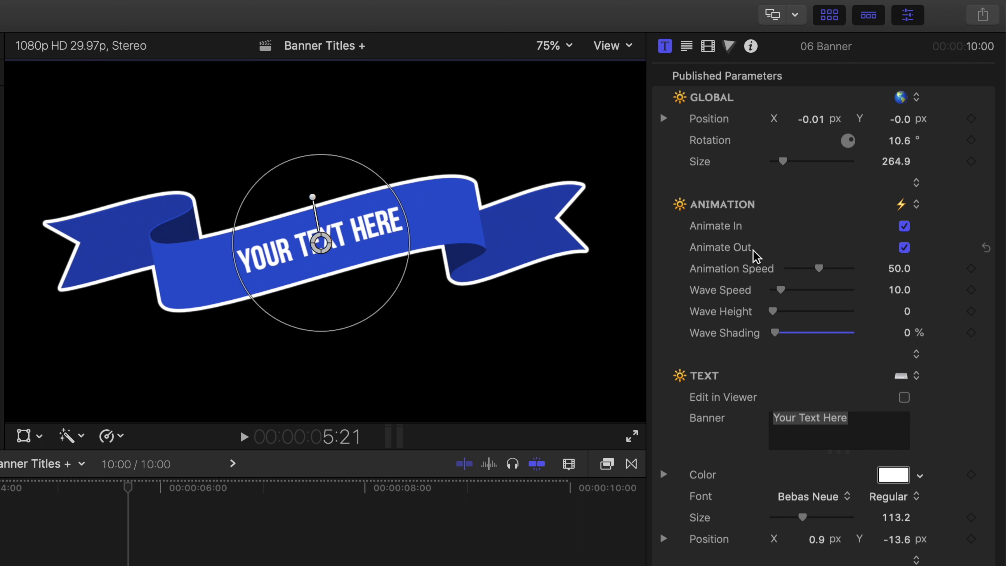
Turn off Animate Out, scrub through the end of the banner clip, and turn Animate Out back on.
{"action": "left_click", "coordinate": [904, 247]}
{"action": "left_click_drag", "start_coordinate": [82, 364], "coordinate": [665, 386]}
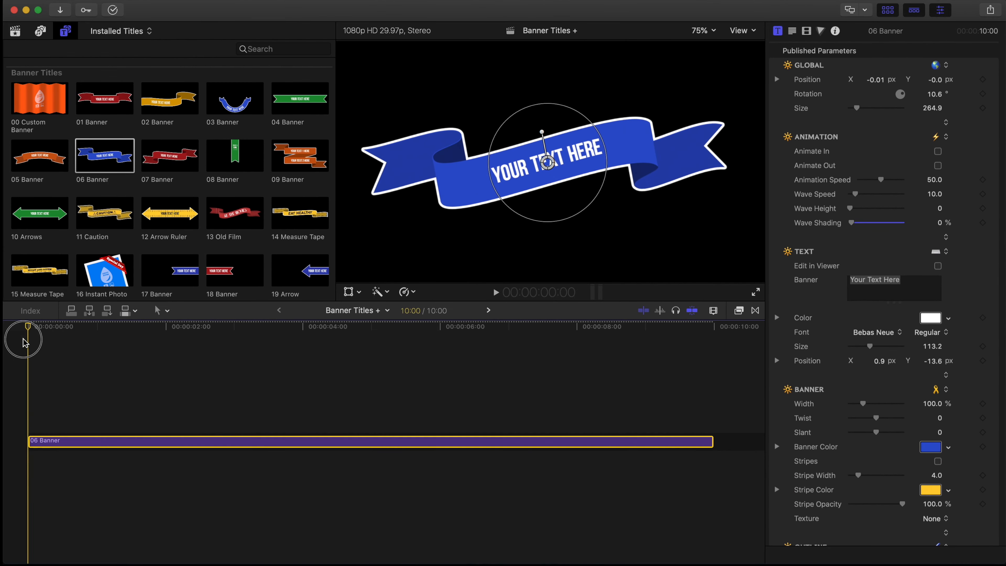
{"action": "left_click_drag", "start_coordinate": [692, 355], "coordinate": [387, 349]}
{"action": "left_click", "coordinate": [938, 152]}
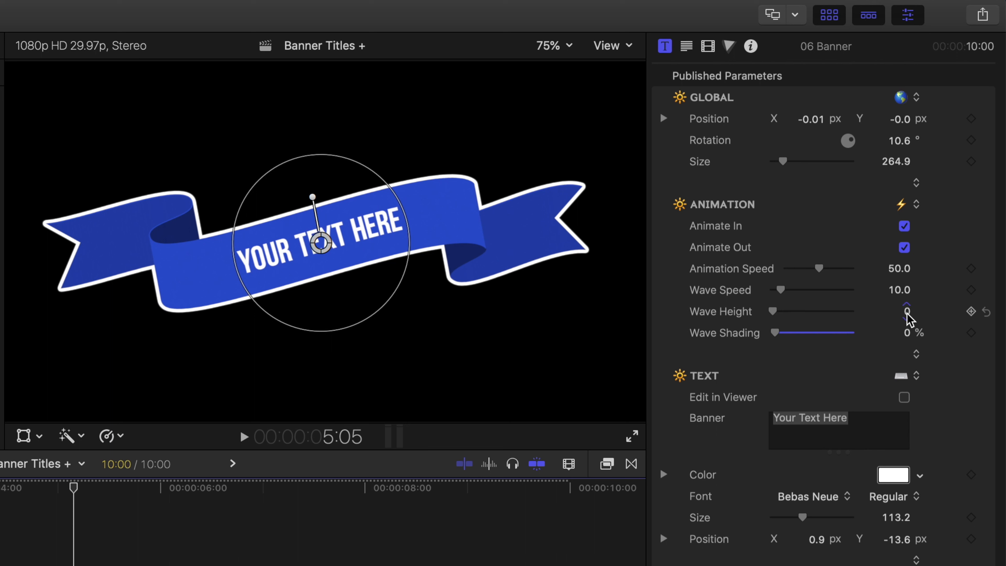
Set the banner's wave speed to 8.56 and its wave height to 15.
{"action": "mouse_move", "coordinate": [776, 313]}
{"action": "left_mouse_down"}
{"action": "mouse_move", "coordinate": [790, 310]}
{"action": "mouse_move", "coordinate": [779, 295]}
{"action": "left_mouse_up"}
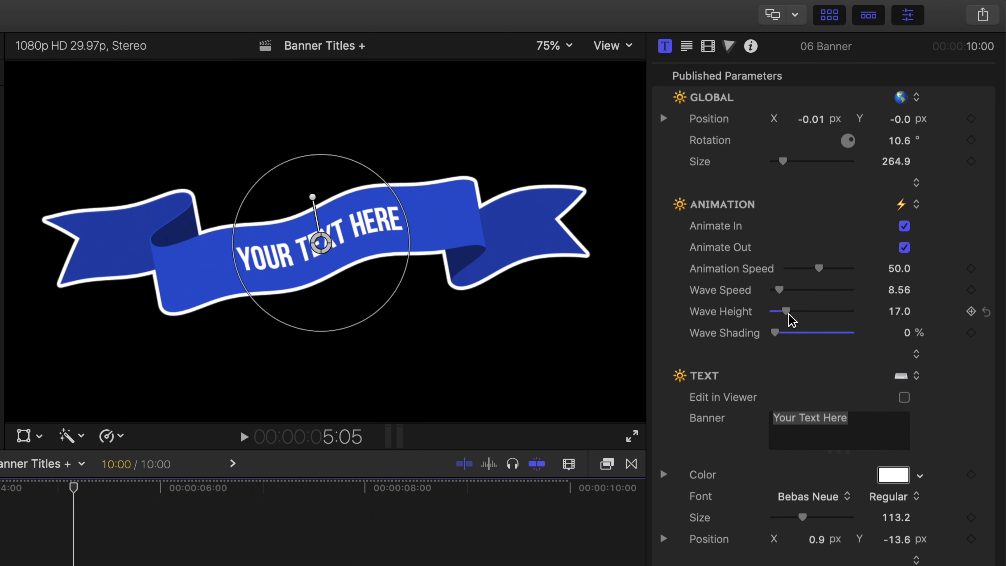
{"action": "left_click_drag", "start_coordinate": [788, 312], "coordinate": [786, 312]}
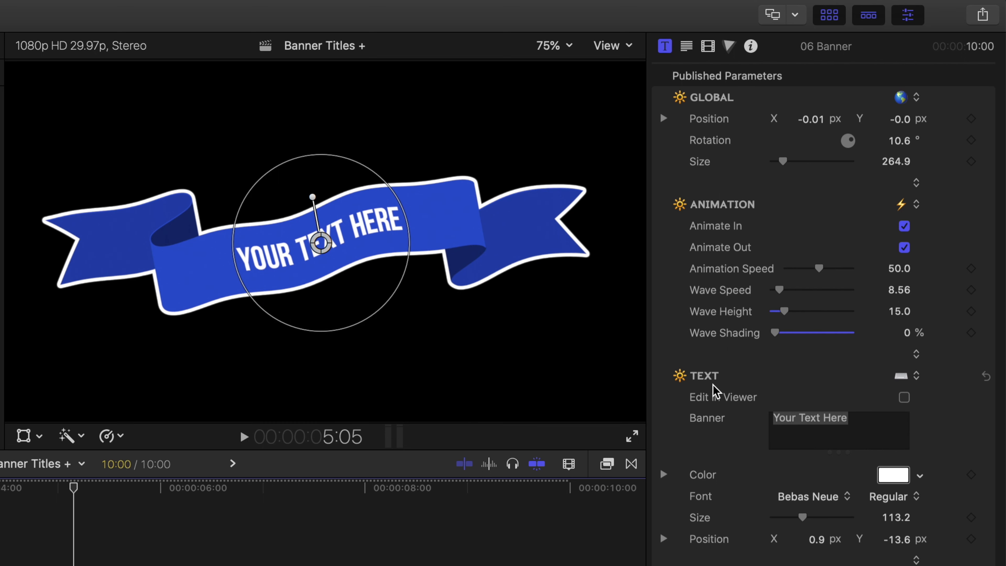
Set the banner's wave shading to 49.3% and play the clip to preview it.
{"action": "mouse_move", "coordinate": [777, 333]}
{"action": "left_mouse_down"}
{"action": "mouse_move", "coordinate": [822, 333]}
{"action": "mouse_move", "coordinate": [789, 333]}
{"action": "mouse_move", "coordinate": [813, 333]}
{"action": "left_mouse_up"}
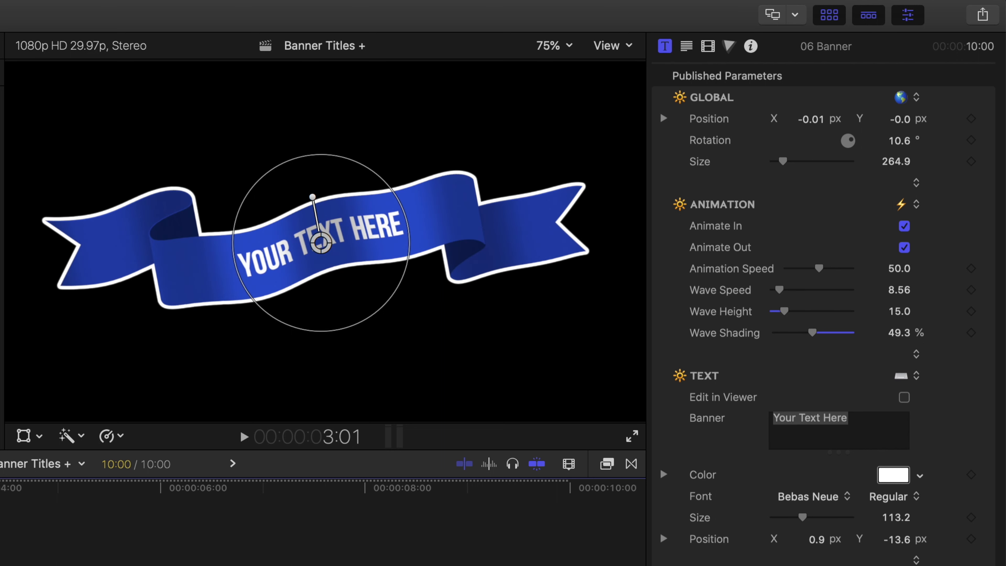
{"action": "key", "text": "space"}
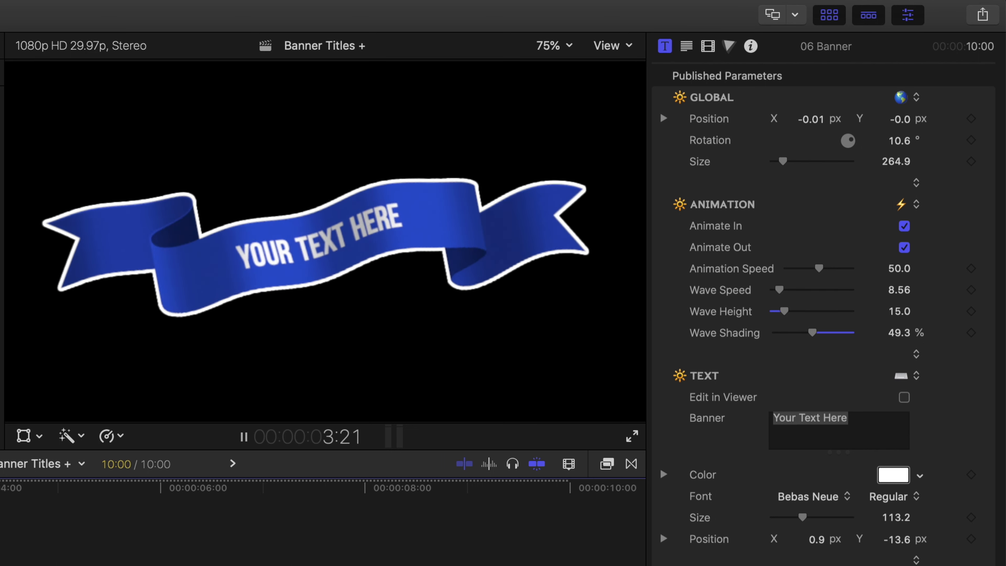
{"action": "key", "text": "space"}
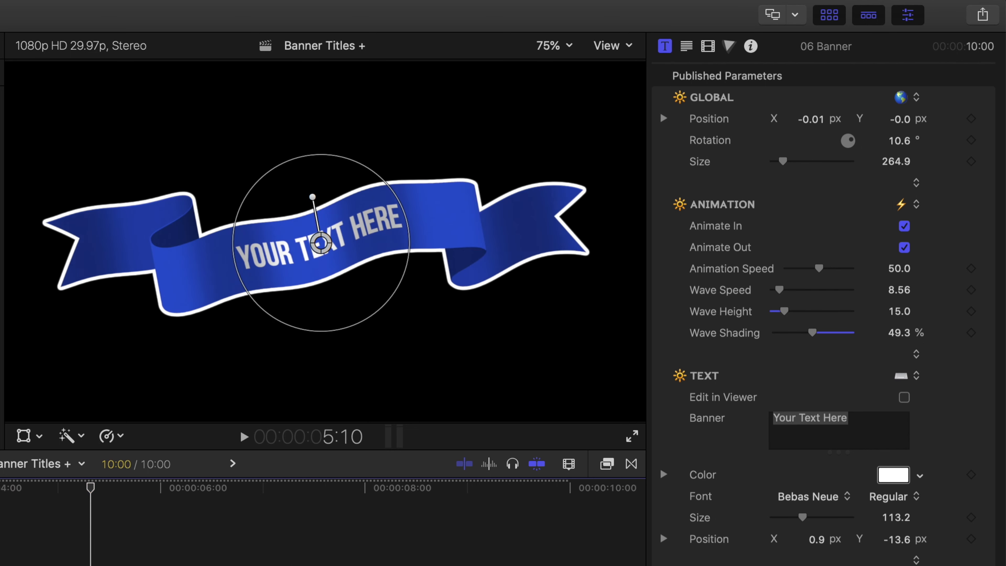
Reduce the banner's wave shading to 26.62% and play the clip to check it.
{"action": "left_click_drag", "start_coordinate": [813, 332], "coordinate": [795, 334]}
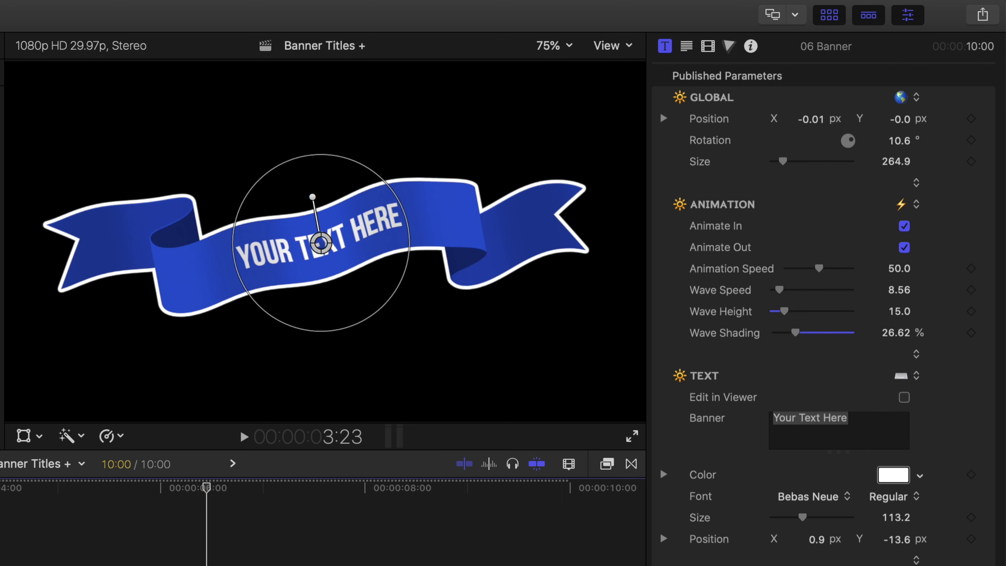
{"action": "key", "text": "space"}
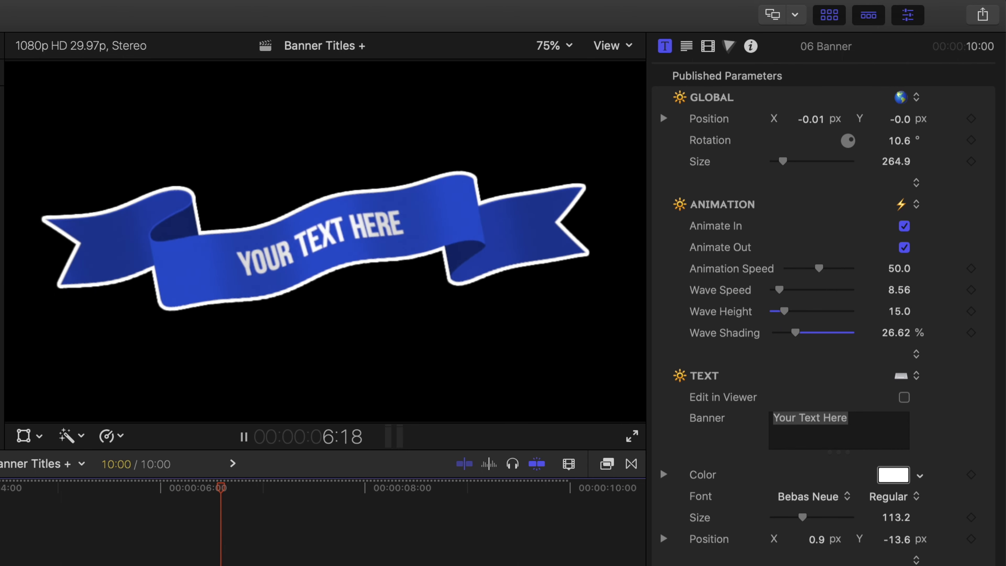
{"action": "key", "text": "space"}
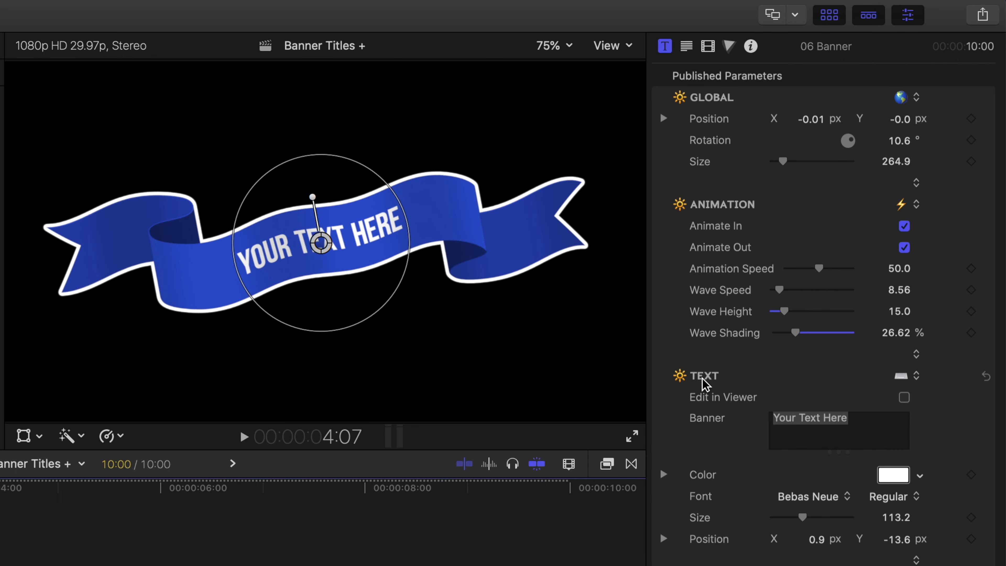
Replace the banner's placeholder text with "GUARANTEE".
{"action": "left_click", "coordinate": [763, 418]}
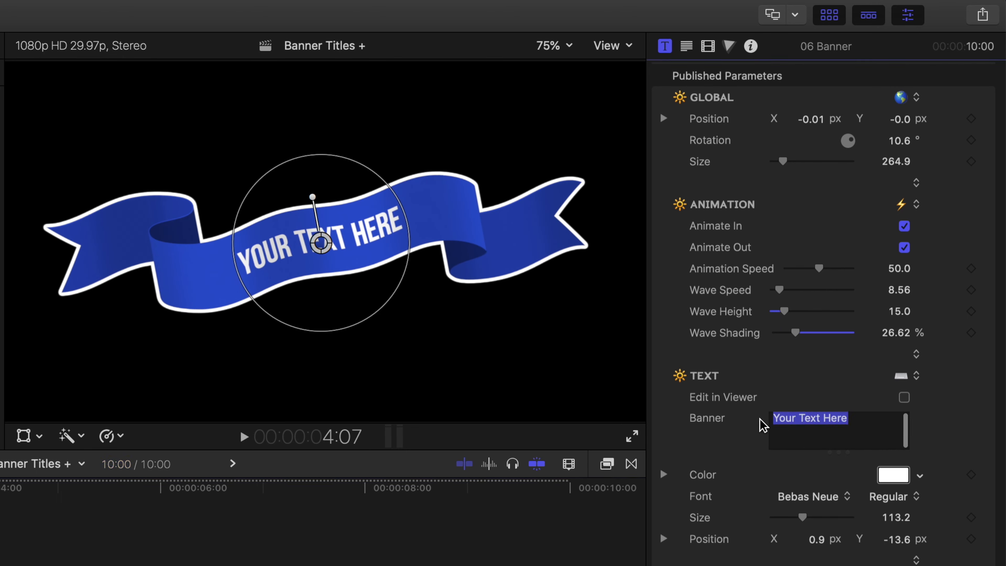
{"action": "left_click", "coordinate": [879, 422]}
{"action": "left_click_drag", "start_coordinate": [869, 422], "coordinate": [757, 420]}
{"action": "type", "text": "G"}
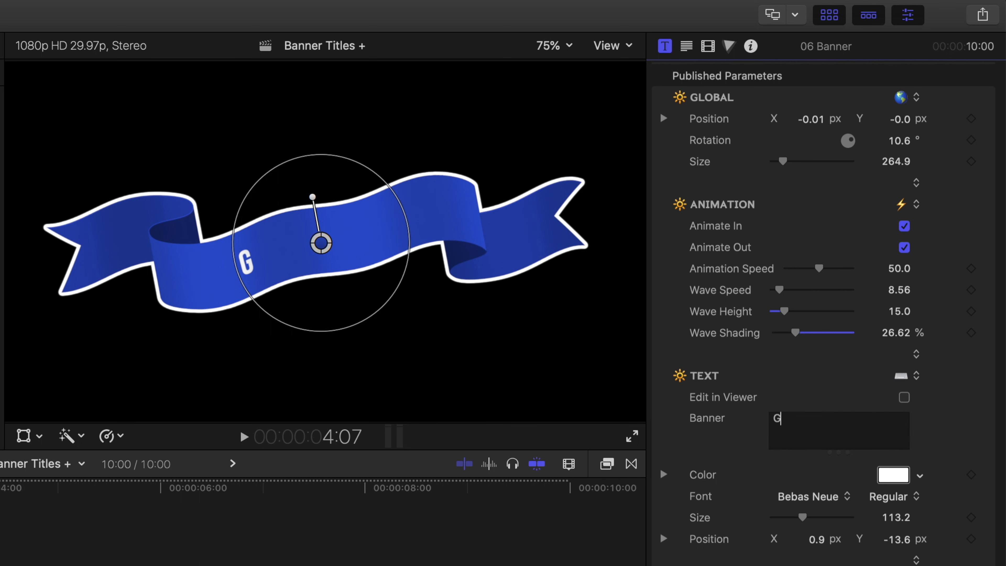
{"action": "type", "text": "UARANTEE"}
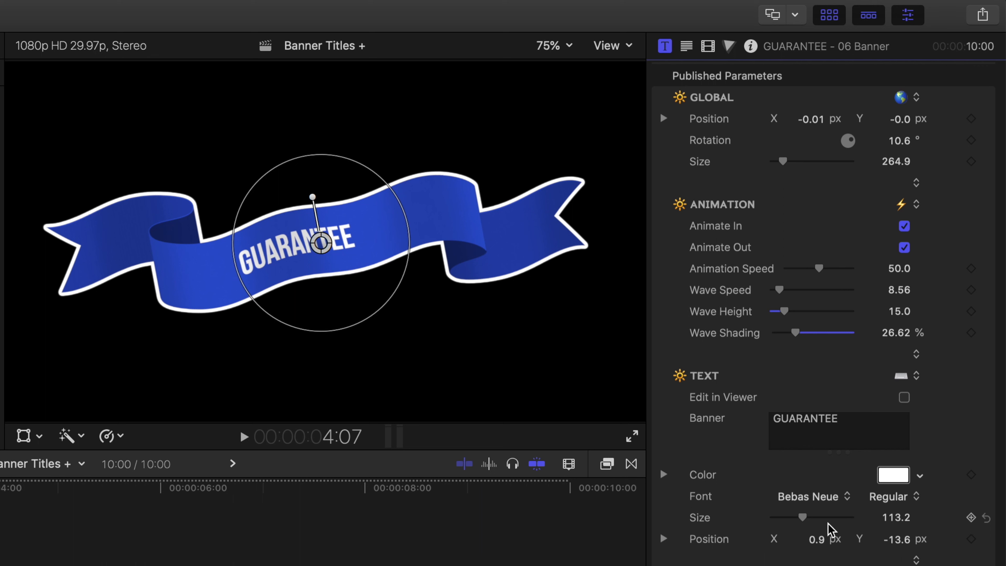
Change the banner text's font to Fredericka the Great.
{"action": "left_click", "coordinate": [829, 498]}
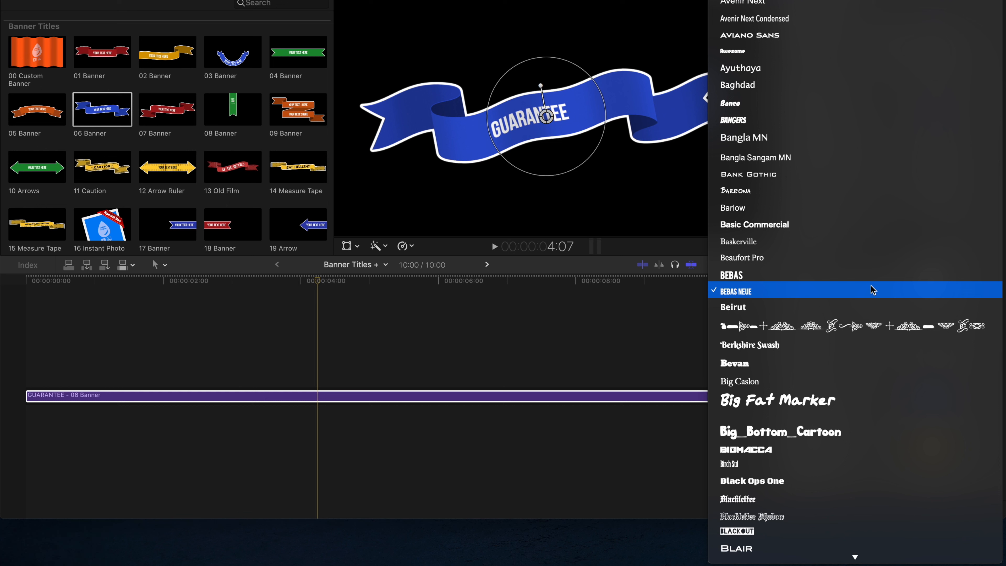
{"action": "key", "text": "f"}
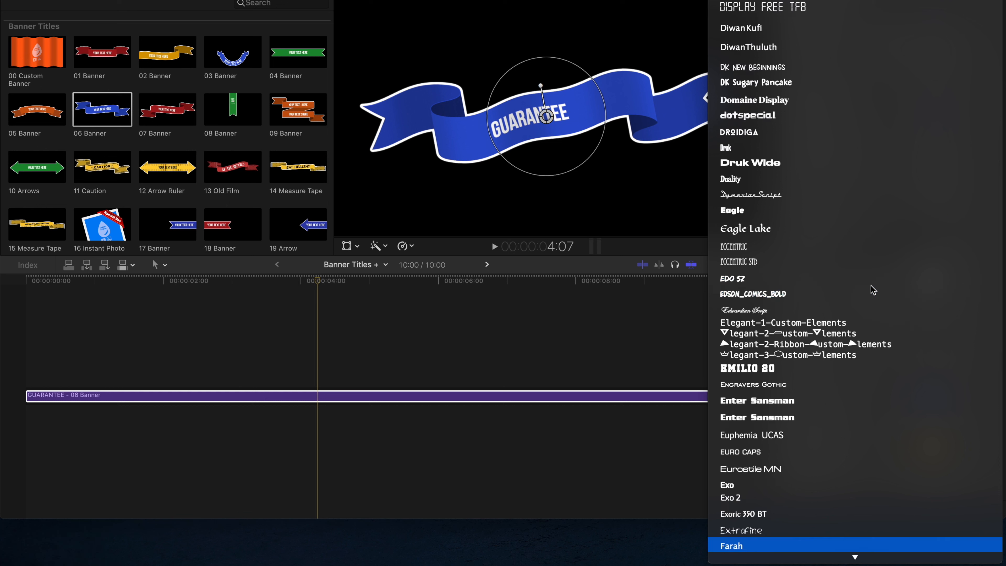
{"action": "key", "text": "r"}
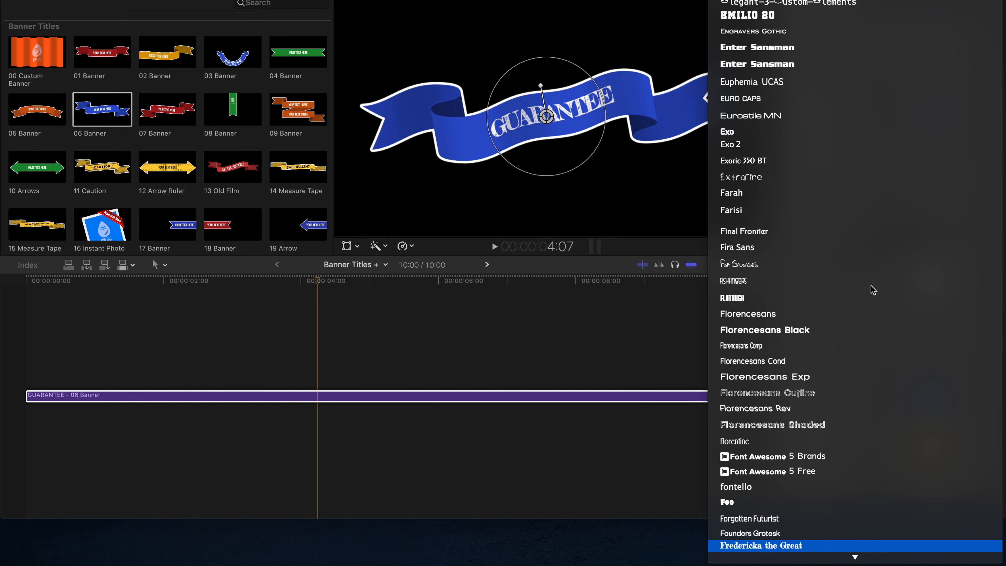
{"action": "key", "text": "Return"}
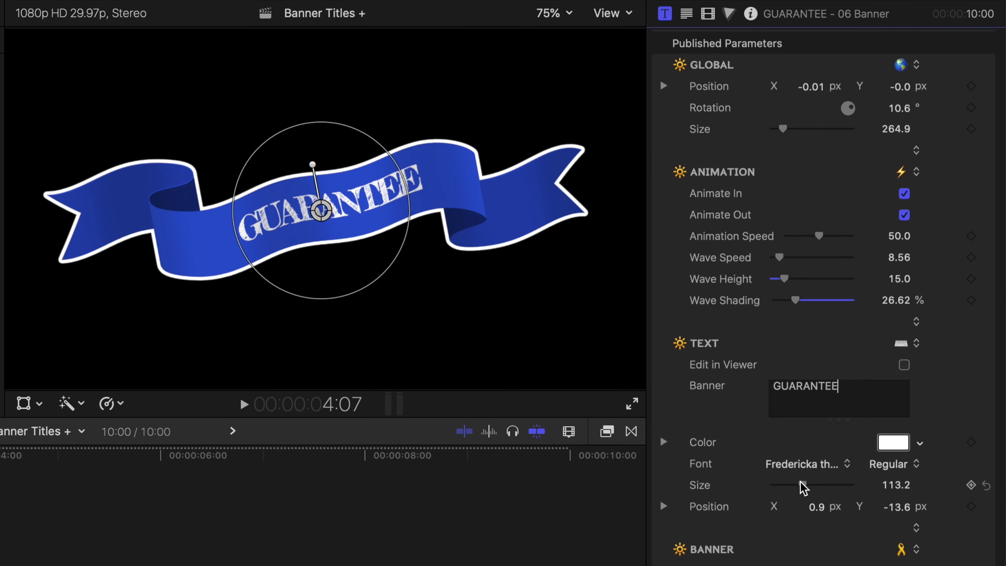
Set the banner text's size to 128 and its X position to -11.6 px.
{"action": "left_click_drag", "start_coordinate": [803, 488], "coordinate": [806, 488]}
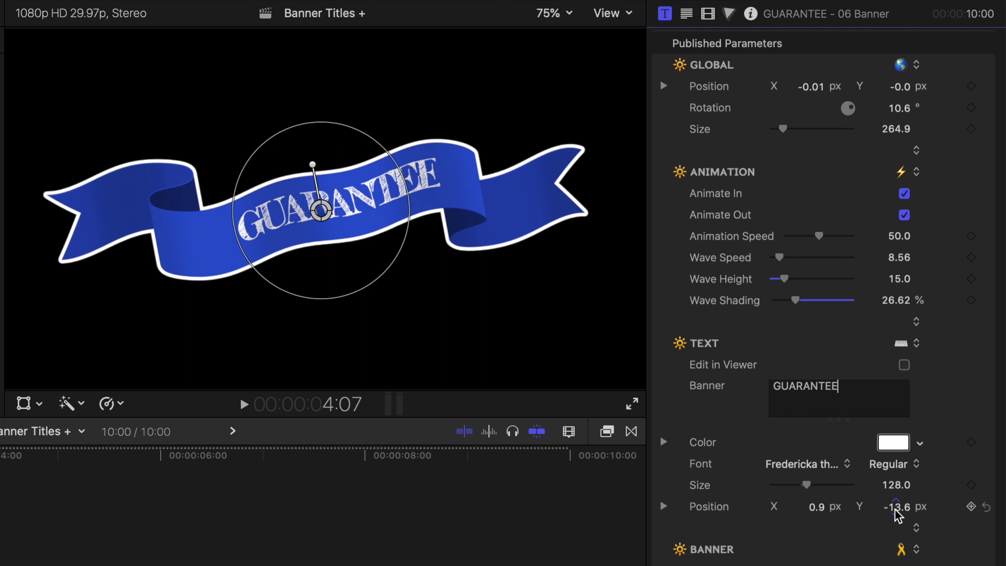
{"action": "left_click", "coordinate": [818, 511]}
{"action": "left_click_drag", "start_coordinate": [818, 511], "coordinate": [784, 511]}
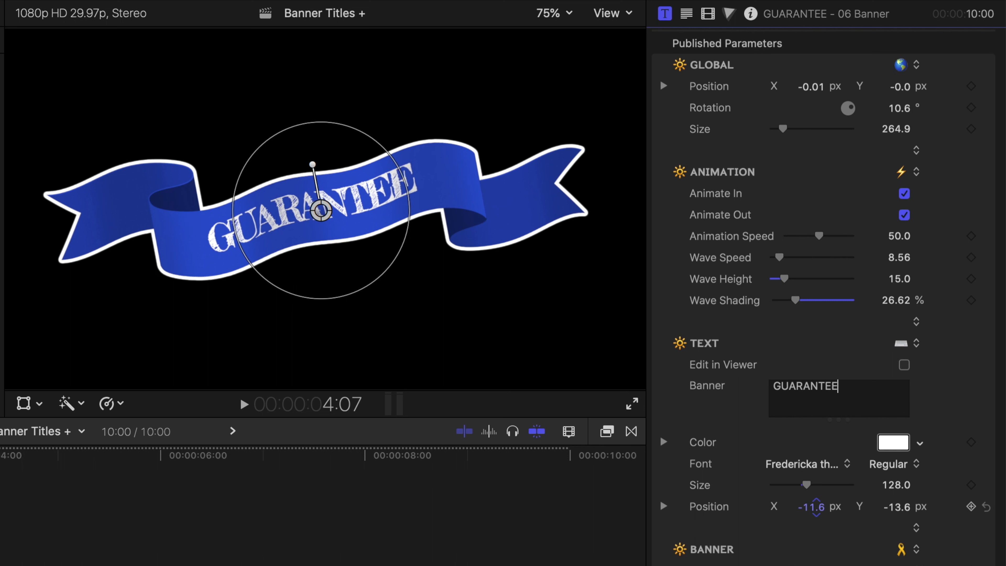
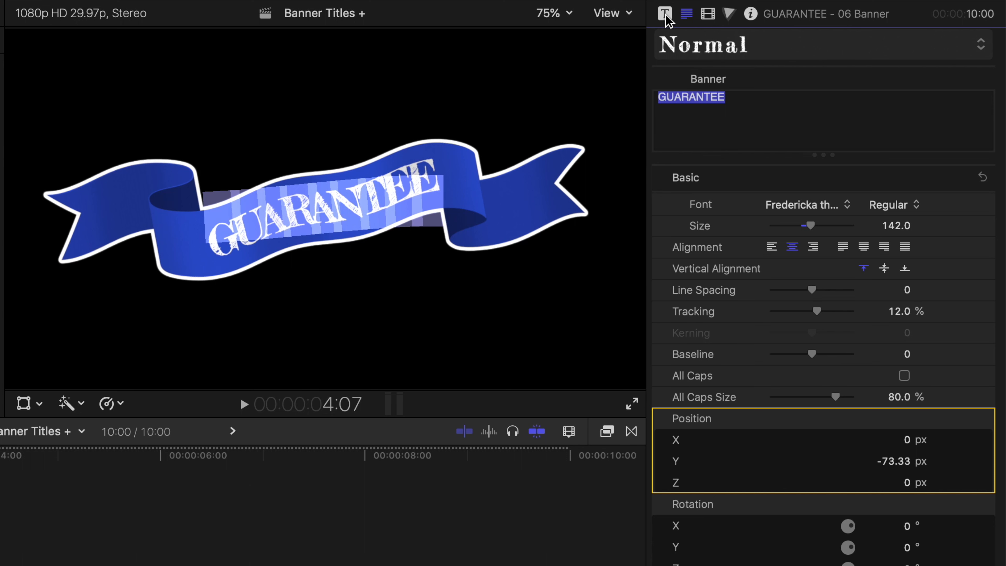
Disable editing the banner text in the viewer and play the banner clip to check it.
{"action": "left_click", "coordinate": [667, 16]}
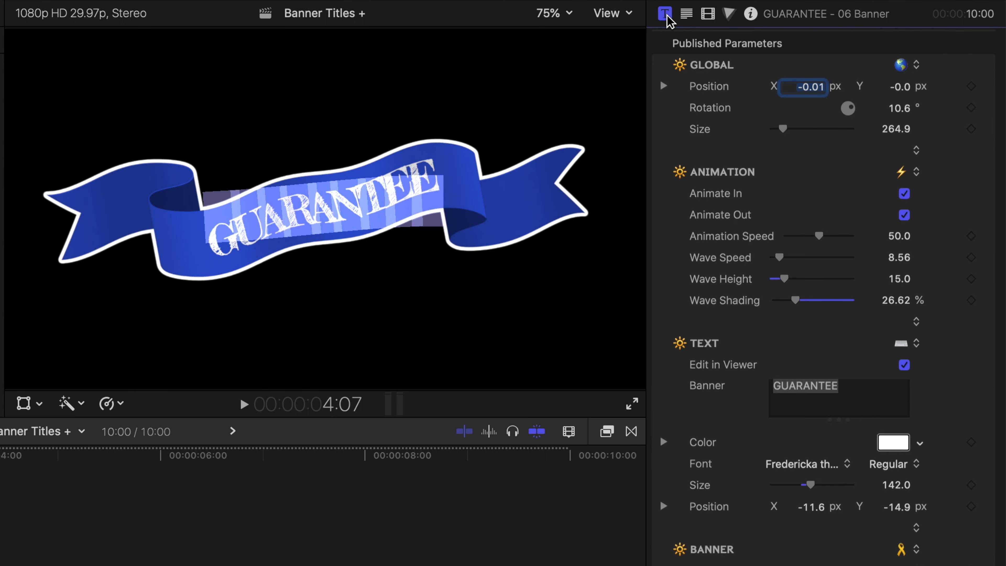
{"action": "left_click", "coordinate": [904, 364]}
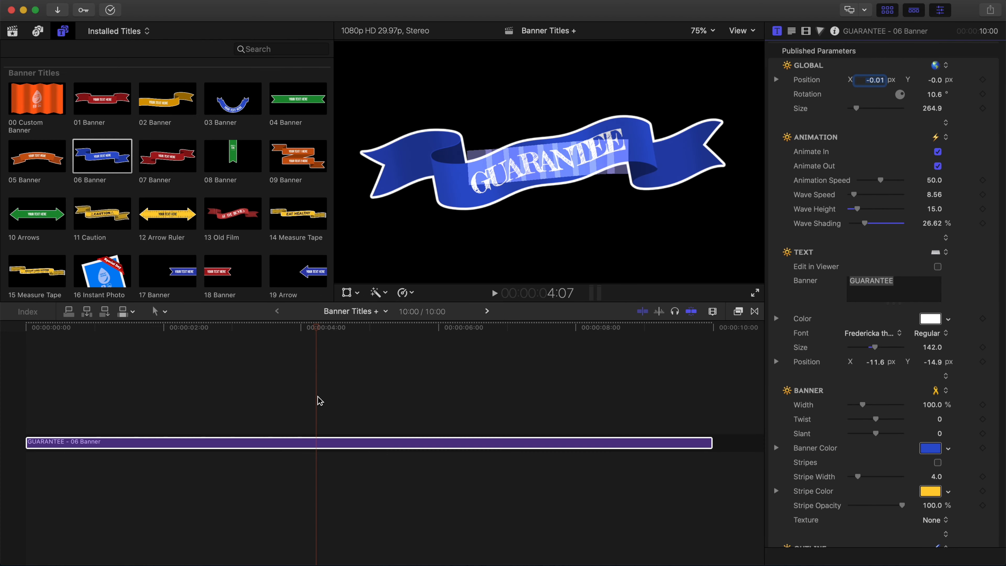
{"action": "left_click", "coordinate": [320, 400]}
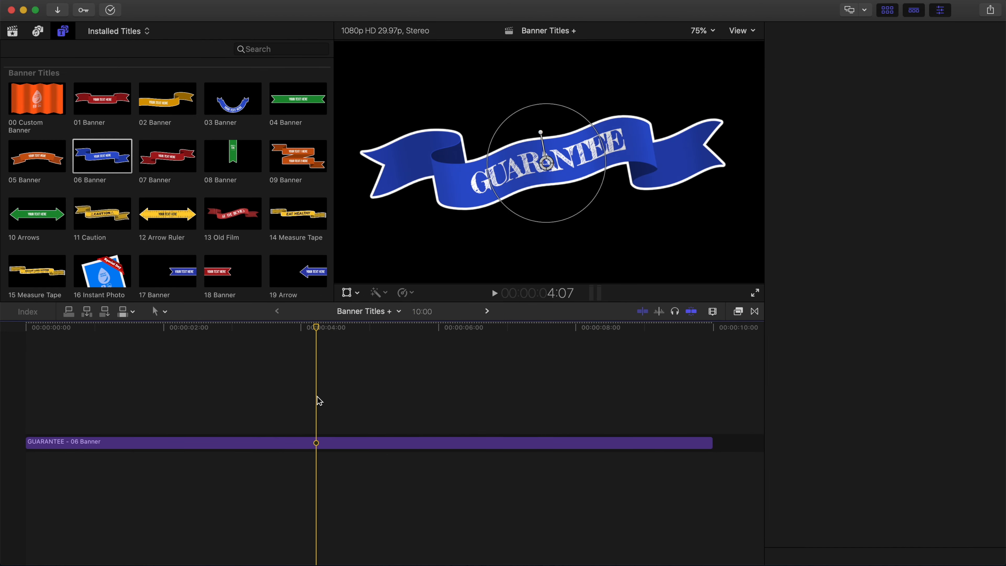
{"action": "left_click", "coordinate": [324, 447]}
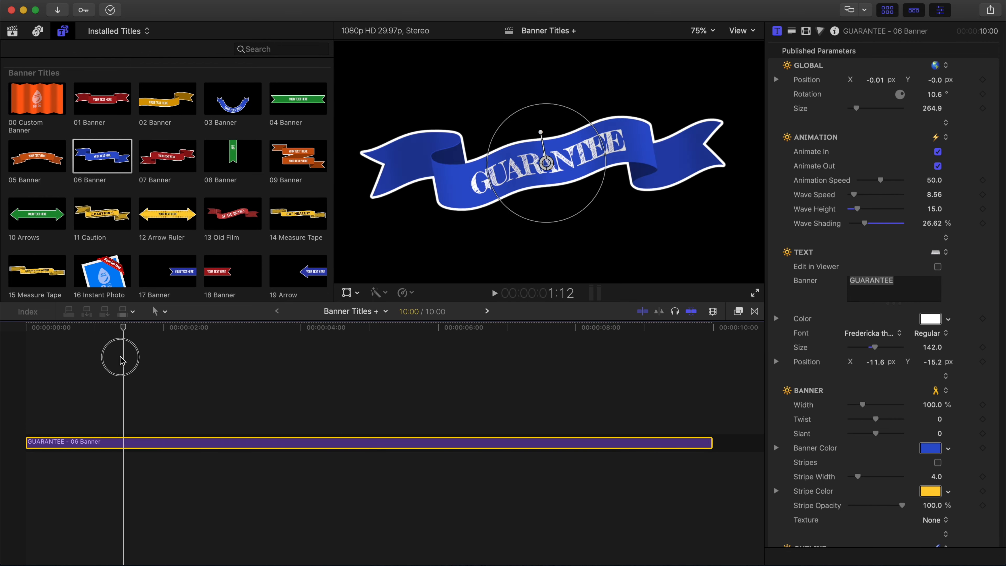
{"action": "key", "text": "space"}
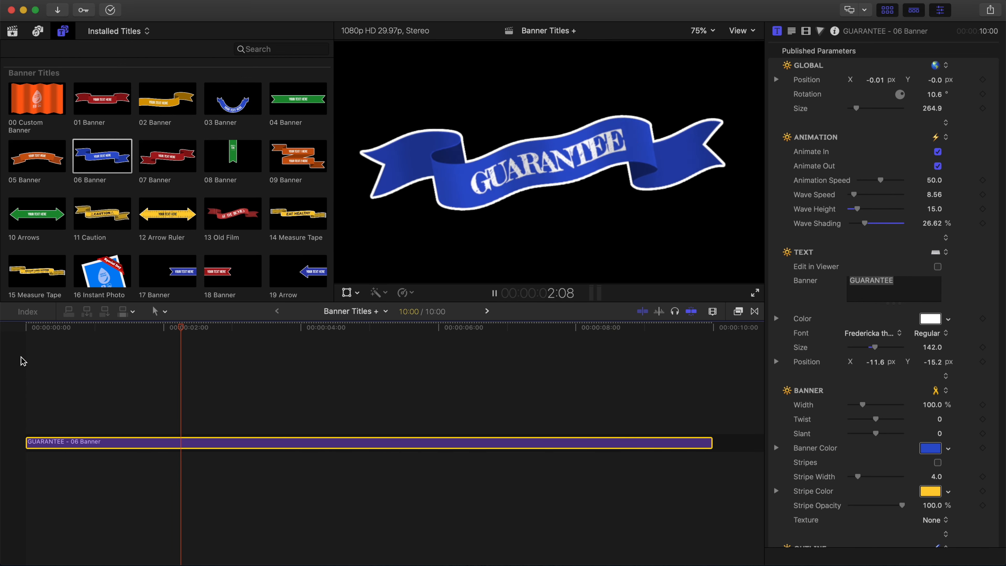
{"action": "key", "text": "space"}
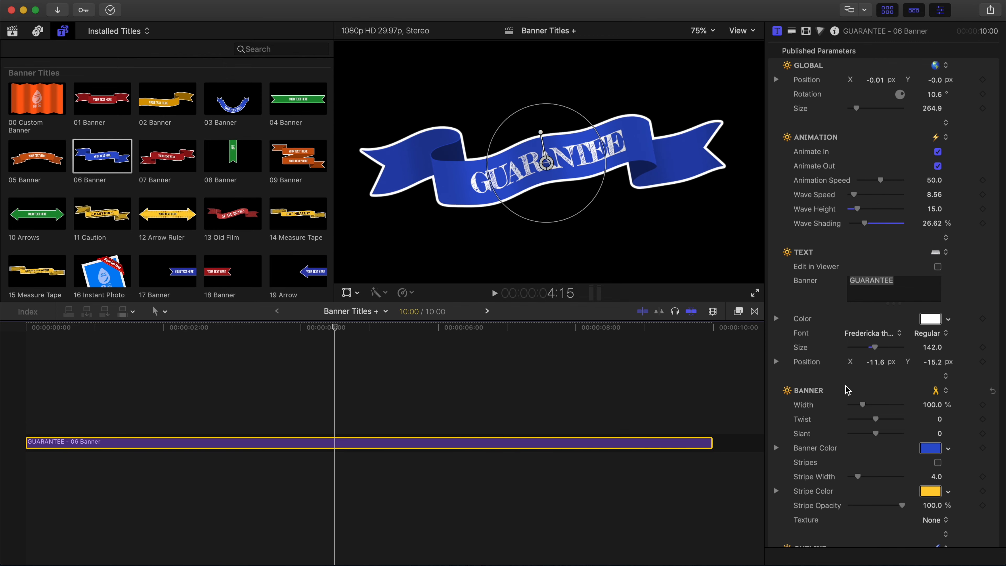
Set the banner's twist to 13.07 and rotate the banner slightly clockwise in the viewer.
{"action": "scroll", "coordinate": [839, 416], "scroll_direction": "down", "scroll_amount": 5}
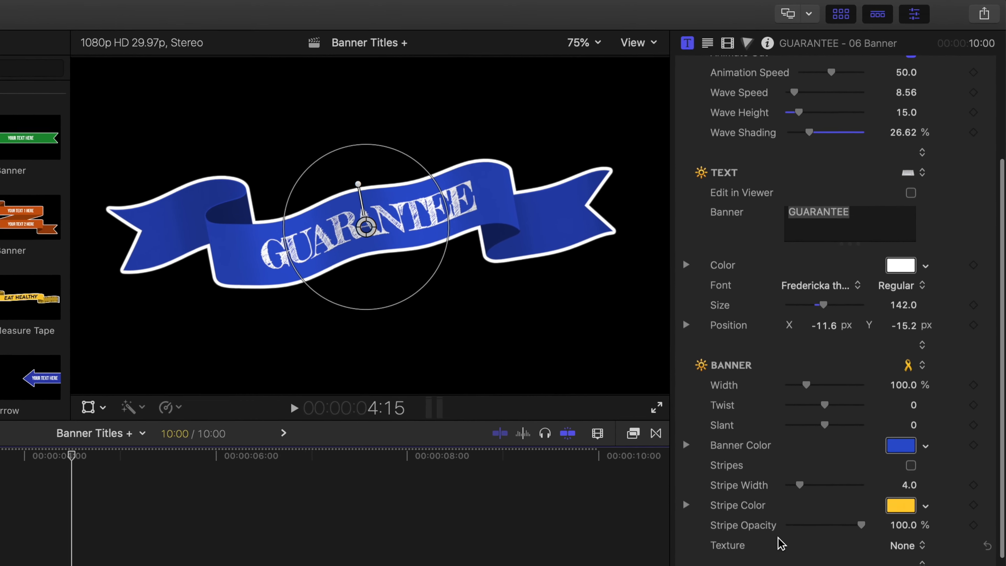
{"action": "scroll", "coordinate": [800, 496], "scroll_direction": "down", "scroll_amount": 4}
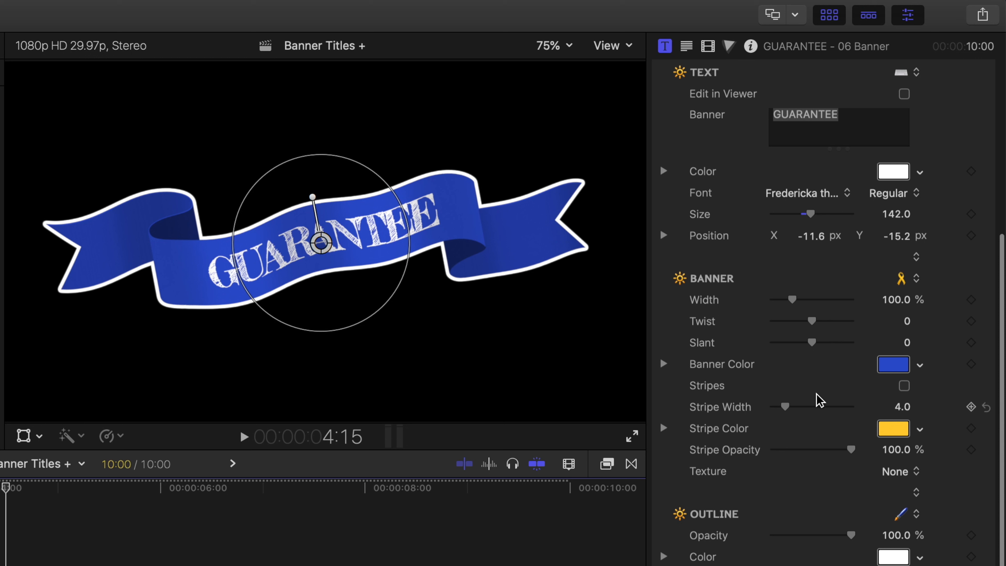
{"action": "mouse_move", "coordinate": [792, 299]}
{"action": "left_mouse_down"}
{"action": "mouse_move", "coordinate": [807, 299]}
{"action": "mouse_move", "coordinate": [792, 300]}
{"action": "left_mouse_up"}
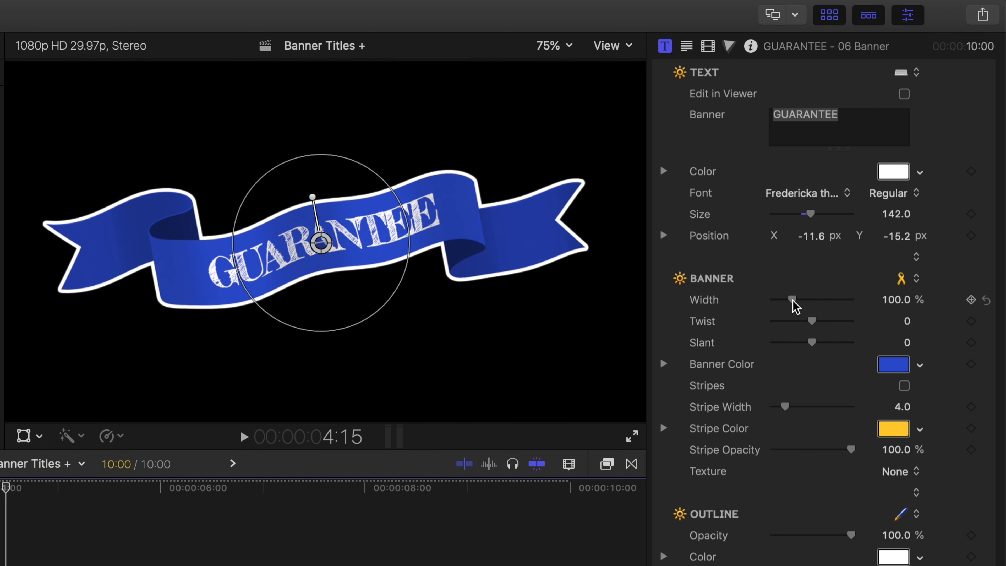
{"action": "left_click_drag", "start_coordinate": [811, 326], "coordinate": [770, 328]}
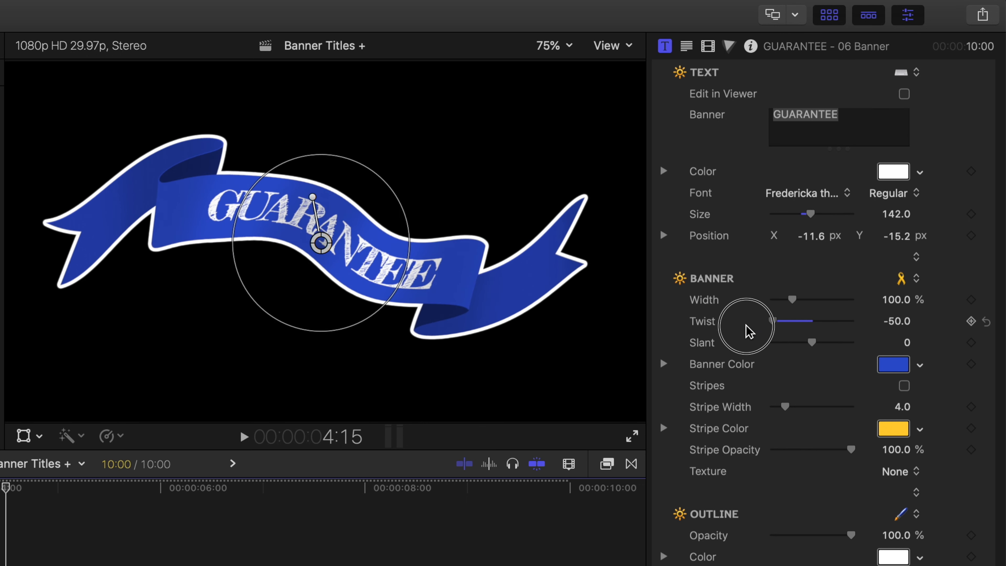
{"action": "left_click_drag", "start_coordinate": [767, 327], "coordinate": [821, 327]}
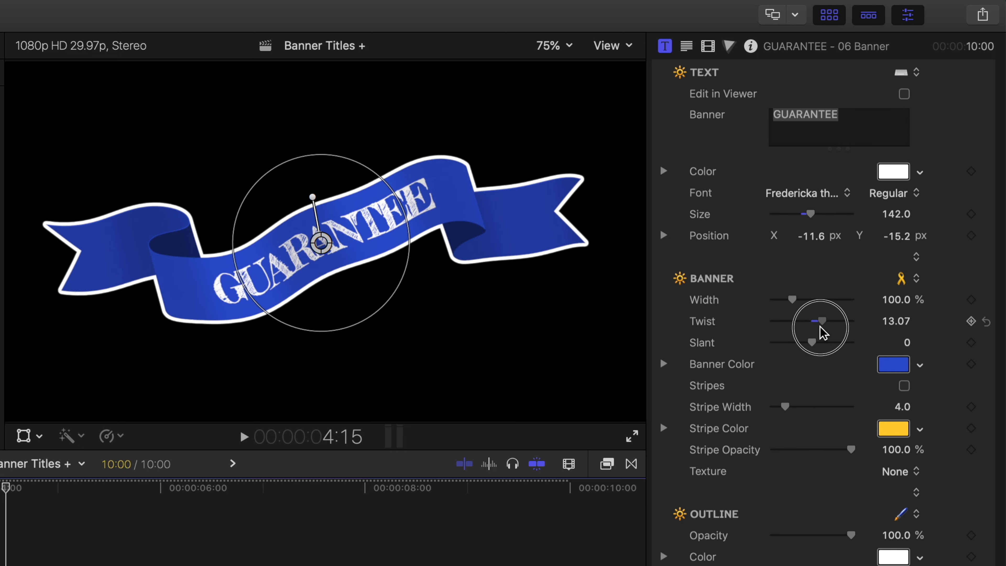
{"action": "left_click", "coordinate": [312, 197]}
{"action": "left_click_drag", "start_coordinate": [313, 197], "coordinate": [315, 197]}
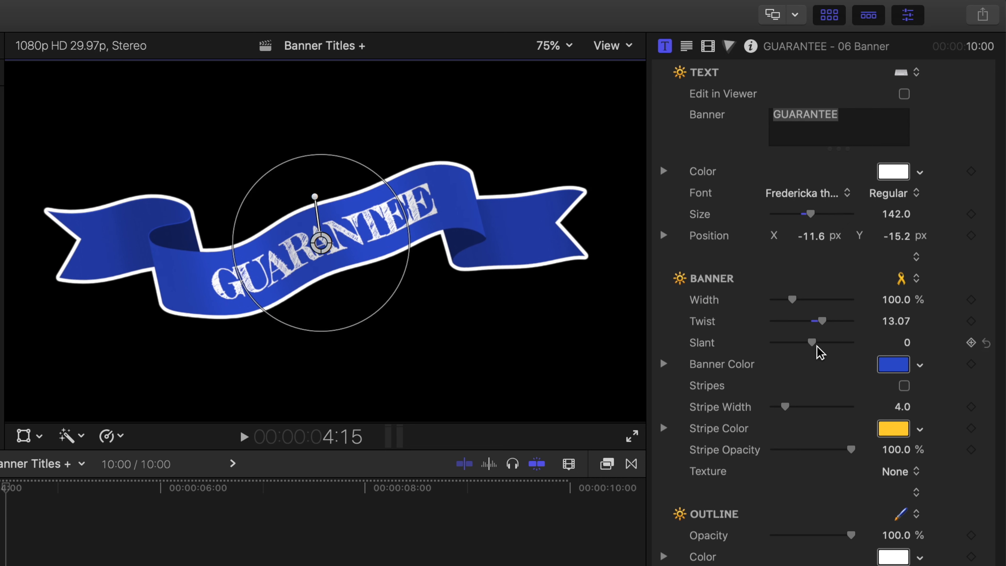
Set the banner's slant to 3.15 and its twist to 5.15.
{"action": "mouse_move", "coordinate": [812, 342]}
{"action": "left_mouse_down"}
{"action": "mouse_move", "coordinate": [768, 343]}
{"action": "mouse_move", "coordinate": [835, 344]}
{"action": "mouse_move", "coordinate": [817, 344]}
{"action": "left_mouse_up"}
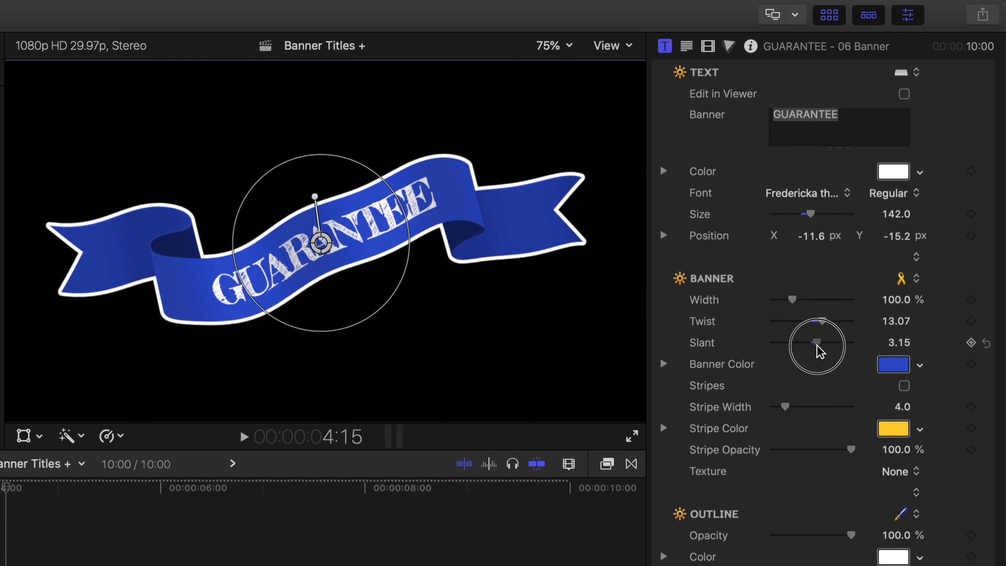
{"action": "left_click_drag", "start_coordinate": [816, 344], "coordinate": [815, 321]}
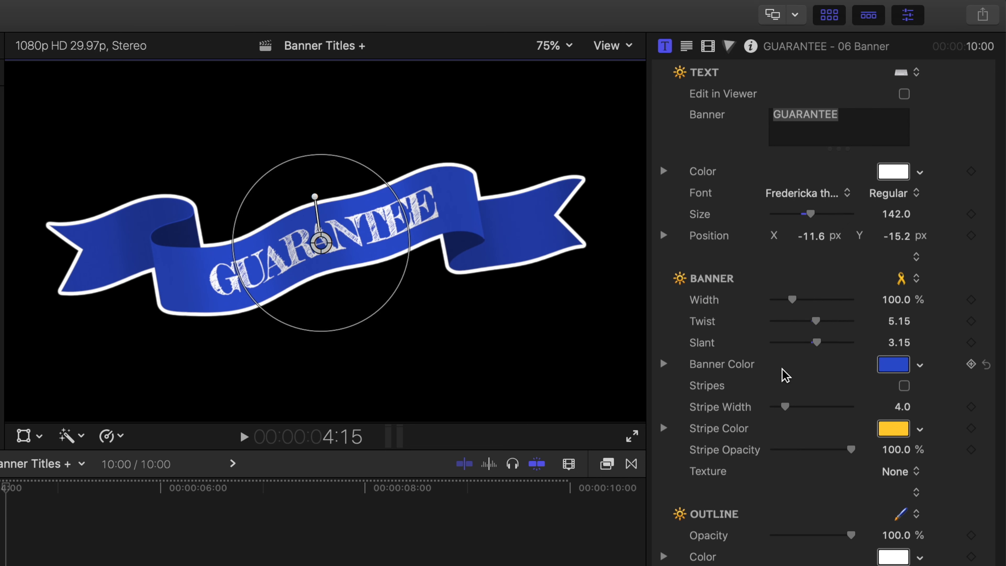
Change the banner colour to red using the saved colour swatches.
{"action": "left_click", "coordinate": [895, 373]}
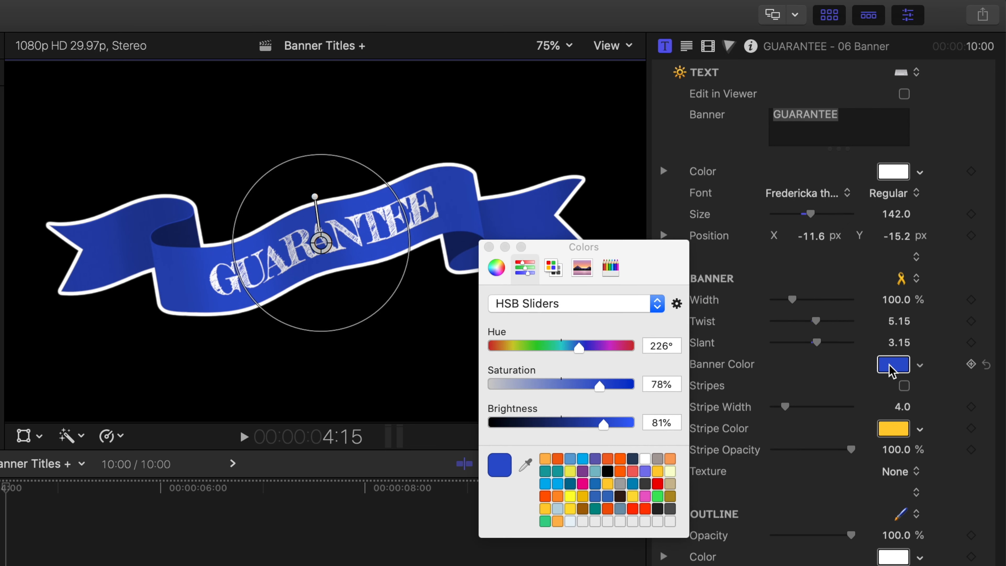
{"action": "left_click", "coordinate": [658, 485]}
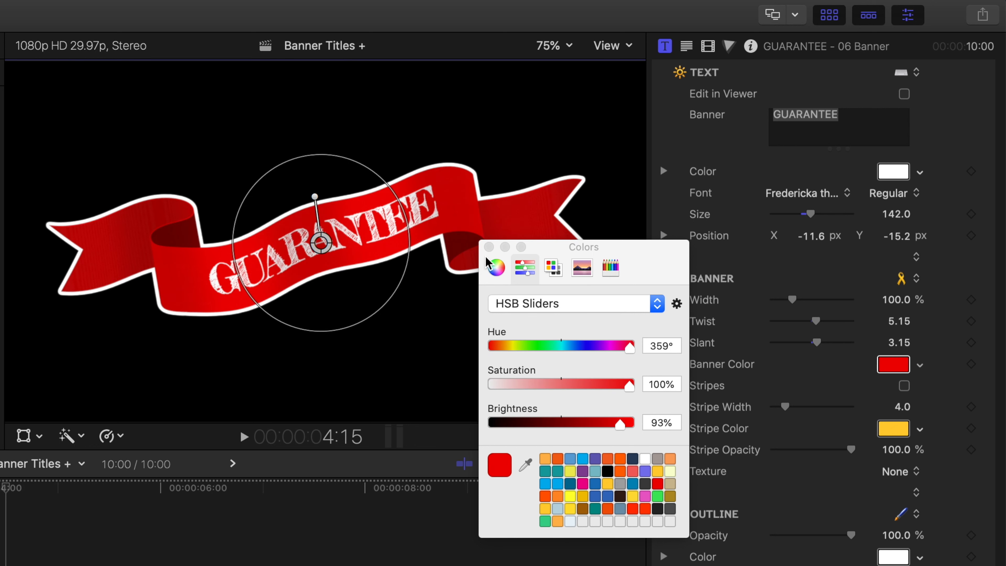
{"action": "left_click", "coordinate": [489, 247]}
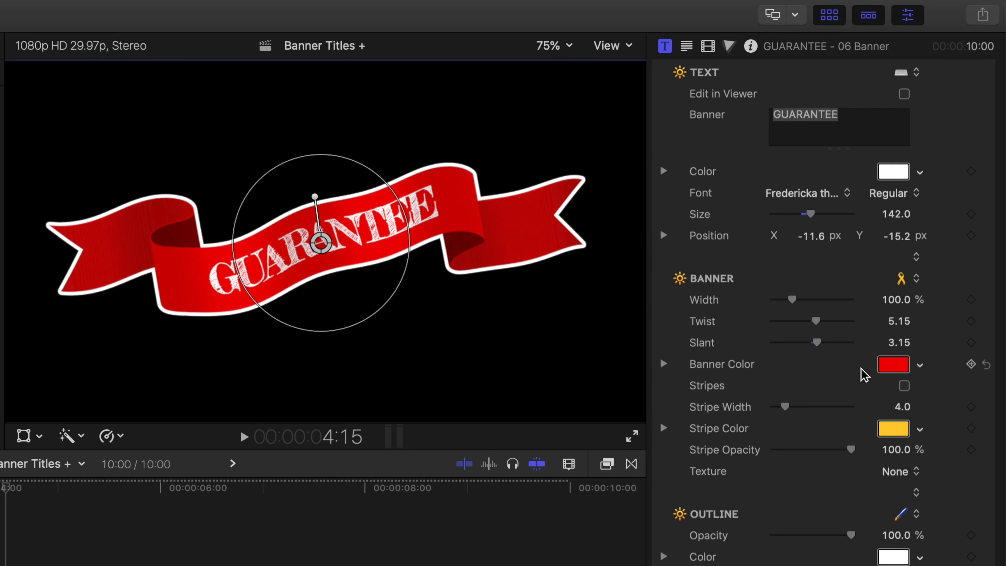
Enable stripes on the banner with a stripe width of 4.91 and stripe opacity of 100%.
{"action": "left_click", "coordinate": [904, 387]}
{"action": "left_click_drag", "start_coordinate": [786, 408], "coordinate": [792, 414]}
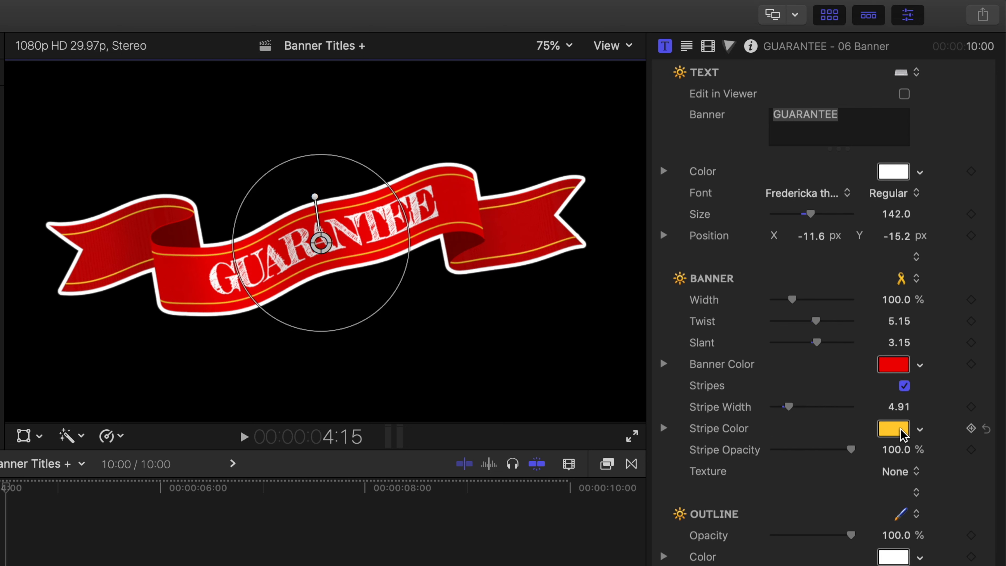
{"action": "mouse_move", "coordinate": [851, 449]}
{"action": "left_mouse_down"}
{"action": "mouse_move", "coordinate": [781, 454]}
{"action": "mouse_move", "coordinate": [857, 460]}
{"action": "left_mouse_up"}
Compare the Hatched Screen and Halftone textures on the banner and apply Hatched Screen.
{"action": "left_click", "coordinate": [904, 472]}
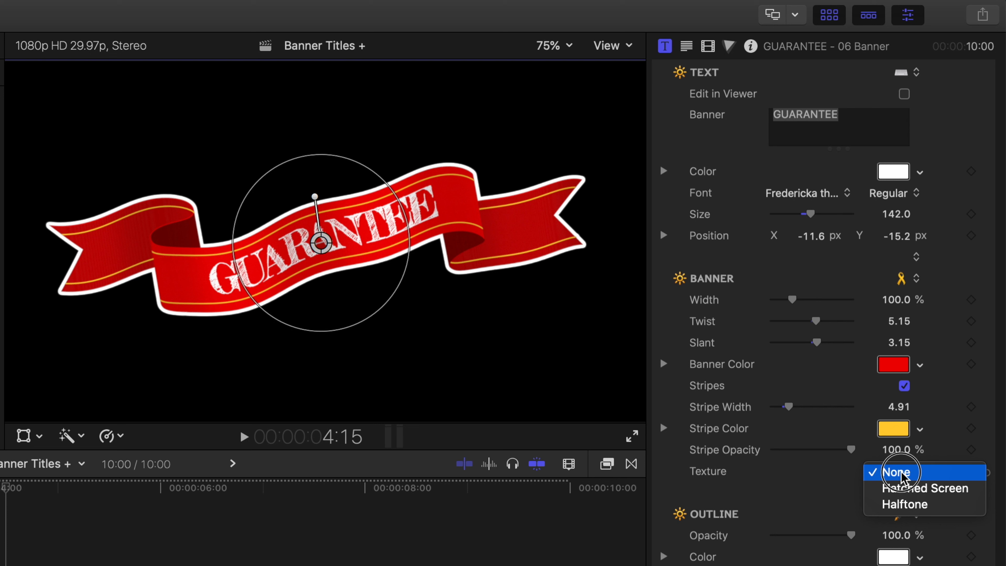
{"action": "left_click", "coordinate": [903, 492]}
{"action": "left_click", "coordinate": [894, 473]}
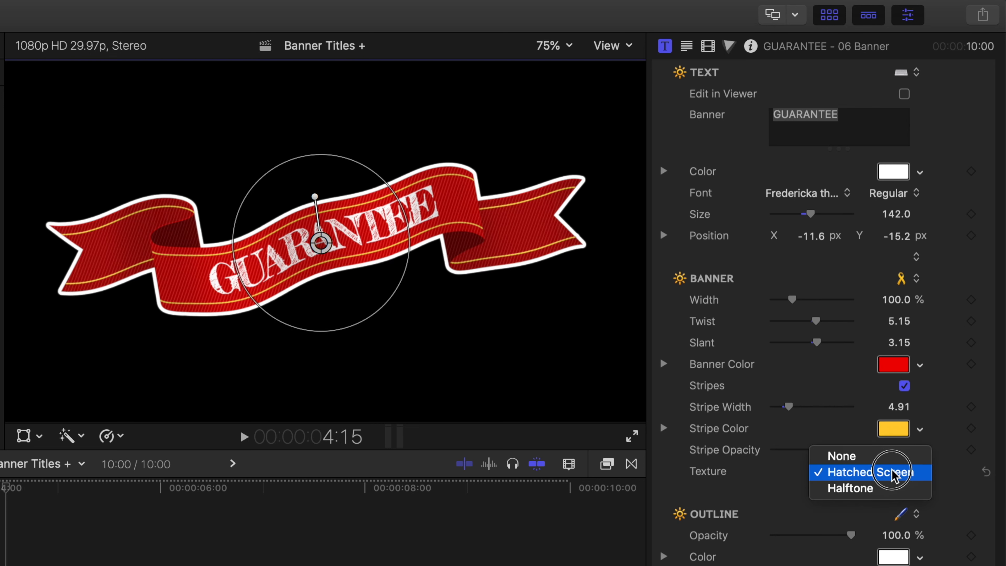
{"action": "left_click", "coordinate": [889, 488]}
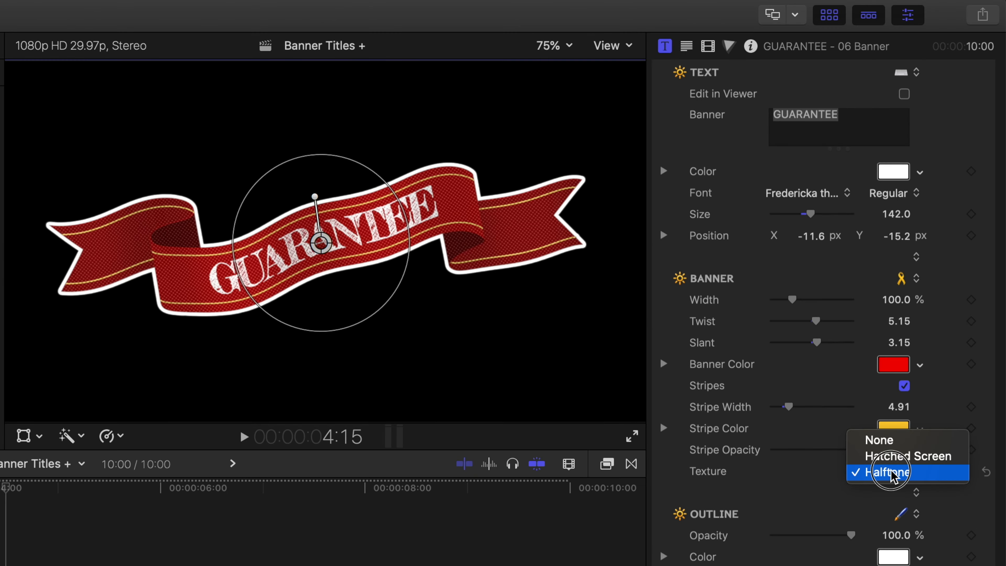
{"action": "left_click", "coordinate": [889, 457]}
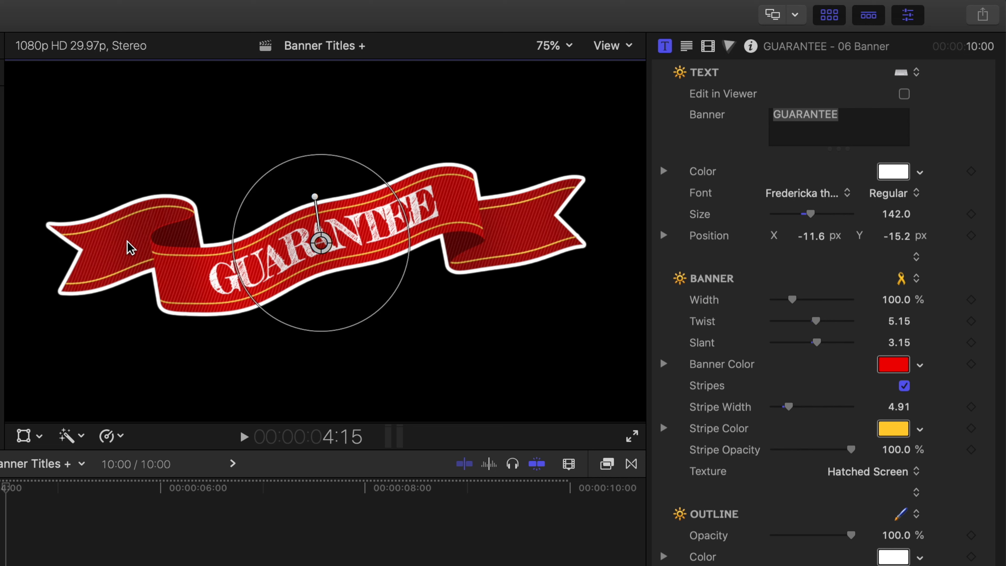
Copy the yellow stripe colour to the banner's outline and set the outline width to 6.0.
{"action": "scroll", "coordinate": [788, 521], "scroll_direction": "down", "scroll_amount": 5}
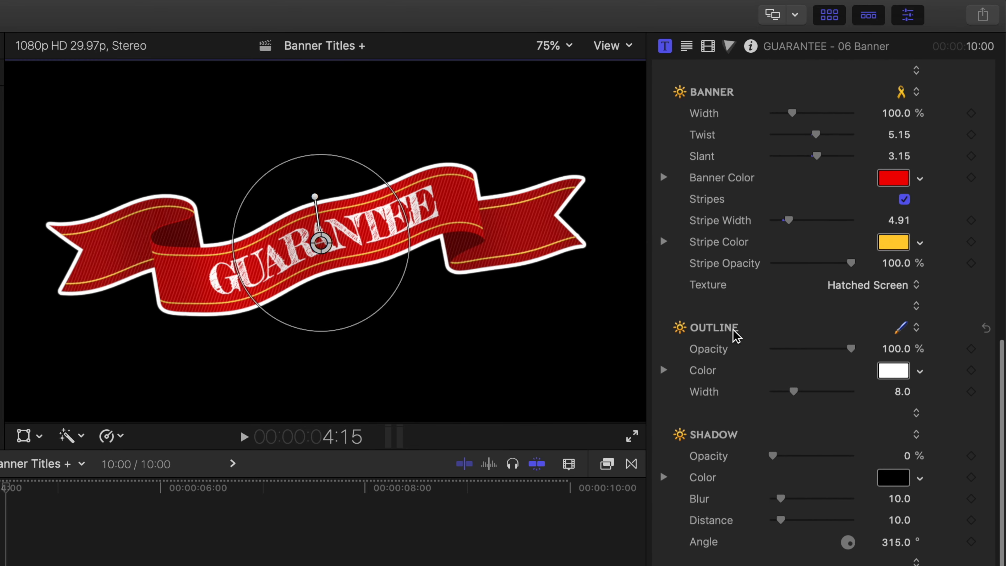
{"action": "scroll", "coordinate": [774, 365], "scroll_direction": "down", "scroll_amount": 2}
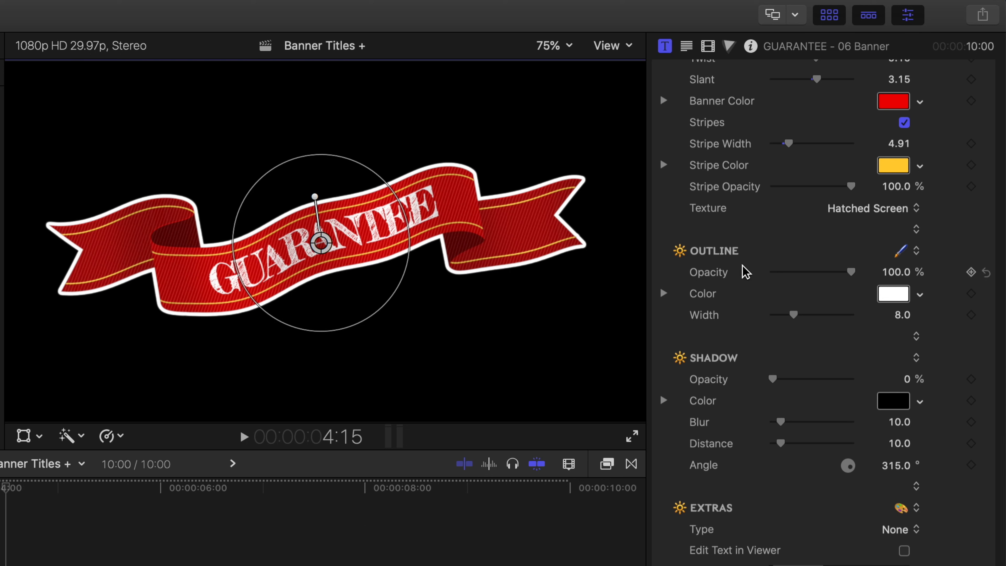
{"action": "mouse_move", "coordinate": [850, 273]}
{"action": "left_mouse_down"}
{"action": "mouse_move", "coordinate": [737, 282]}
{"action": "mouse_move", "coordinate": [861, 278]}
{"action": "left_mouse_up"}
{"action": "left_click", "coordinate": [894, 295]}
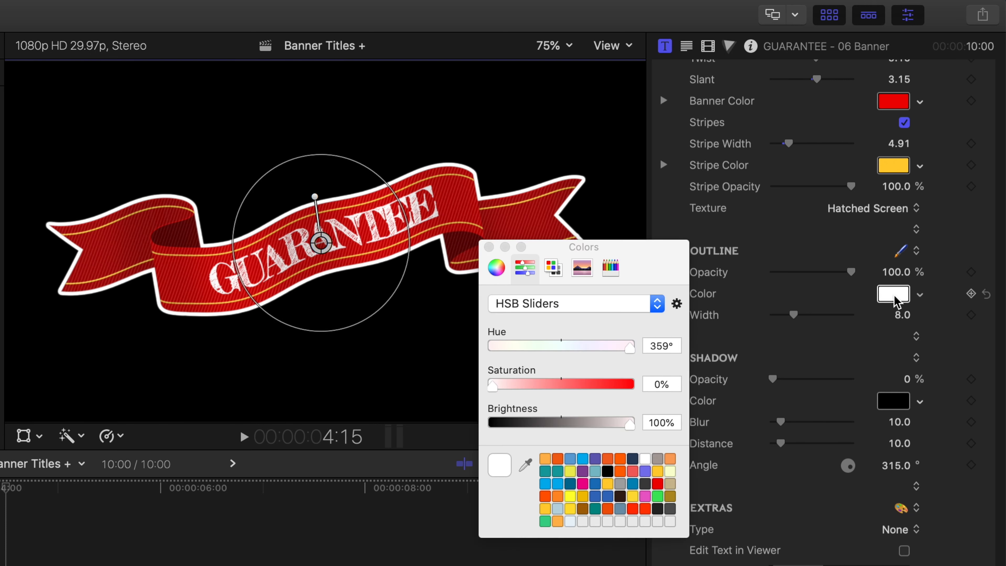
{"action": "left_click", "coordinate": [488, 246]}
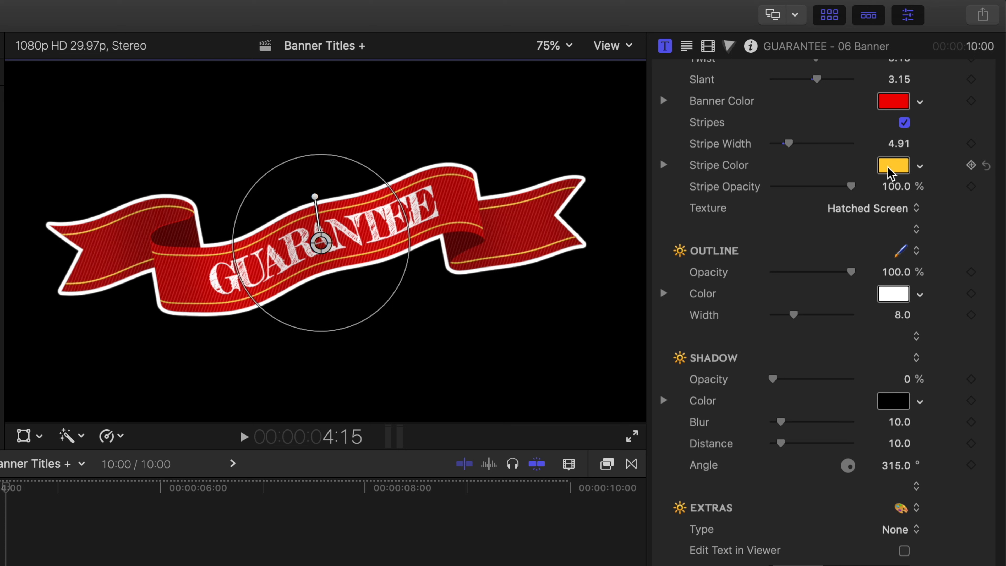
{"action": "left_click_drag", "start_coordinate": [892, 171], "coordinate": [903, 295]}
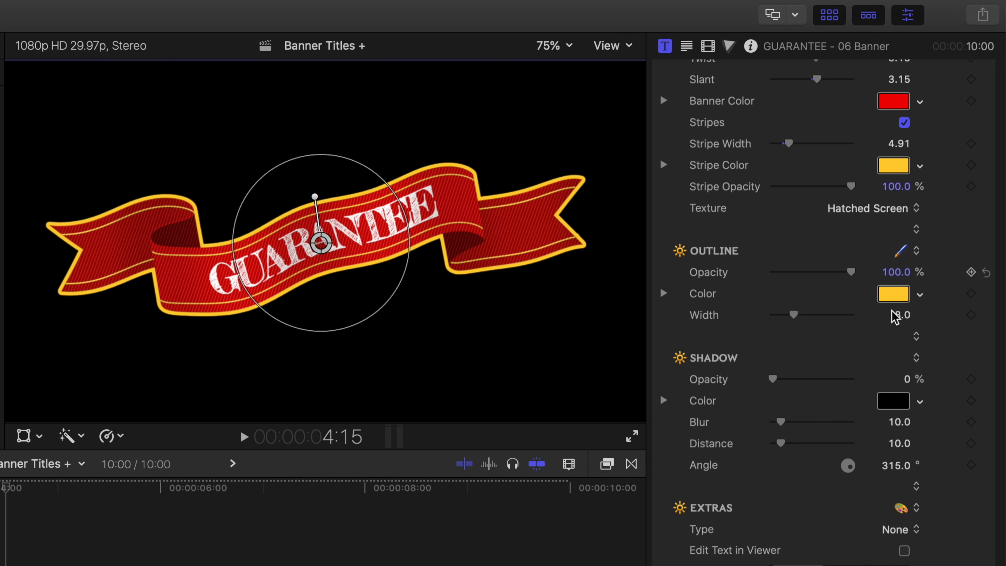
{"action": "left_click_drag", "start_coordinate": [794, 314], "coordinate": [789, 318]}
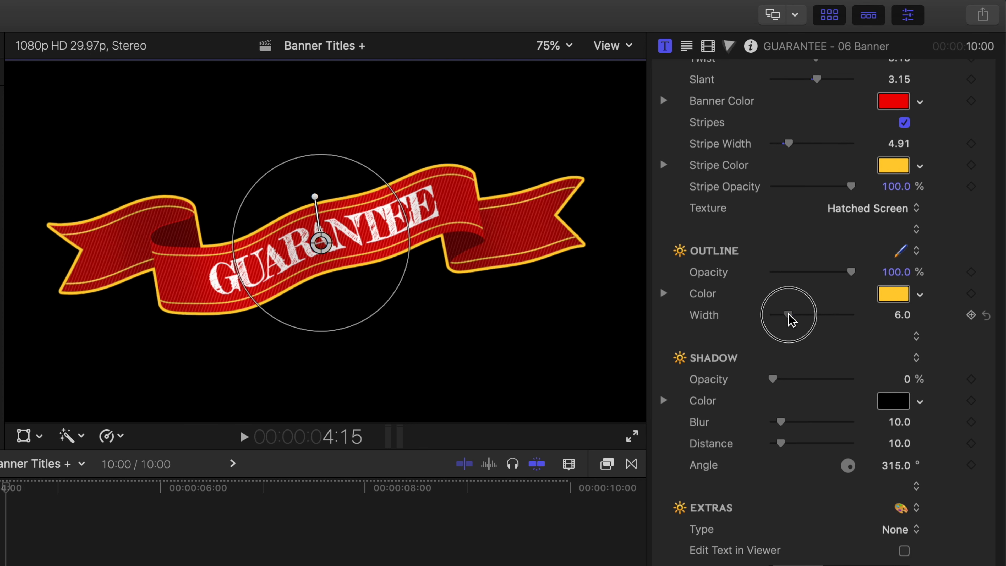
Raise the banner shadow's opacity to 100% and switch the player background to Checkerboard in the playback preferences.
{"action": "scroll", "coordinate": [792, 343], "scroll_direction": "down", "scroll_amount": 1}
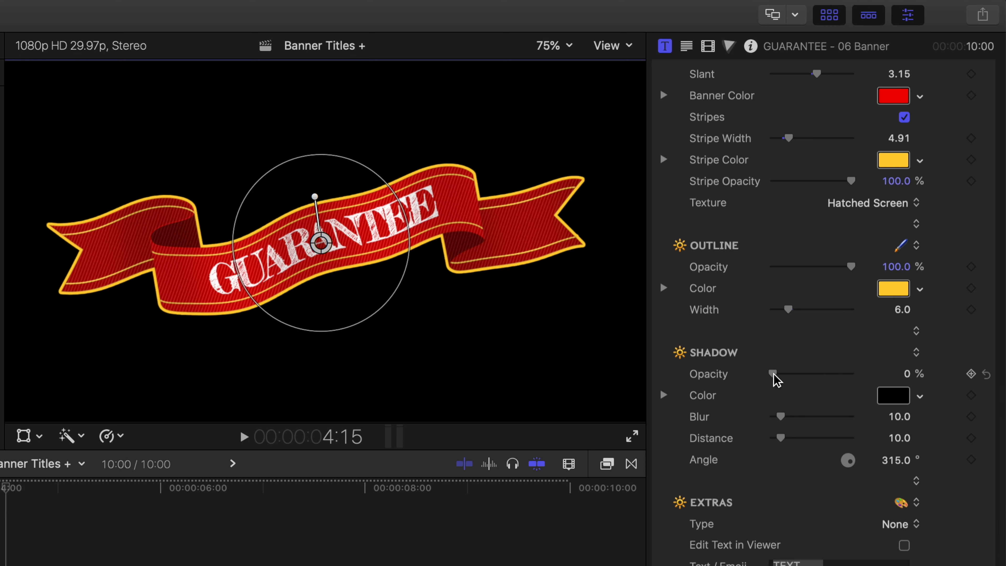
{"action": "left_click_drag", "start_coordinate": [774, 380], "coordinate": [865, 379]}
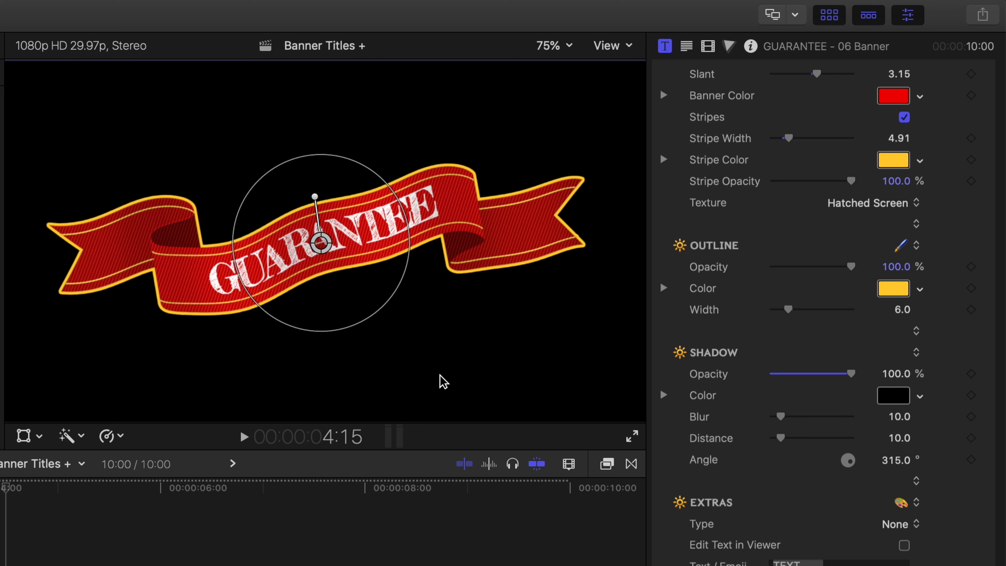
{"action": "key", "text": "super+comma"}
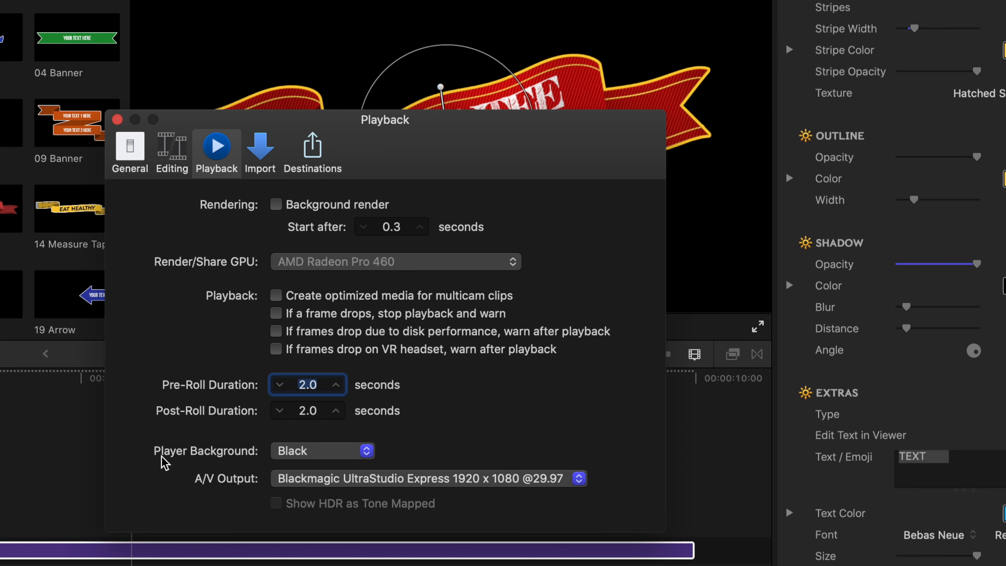
{"action": "left_click", "coordinate": [321, 452]}
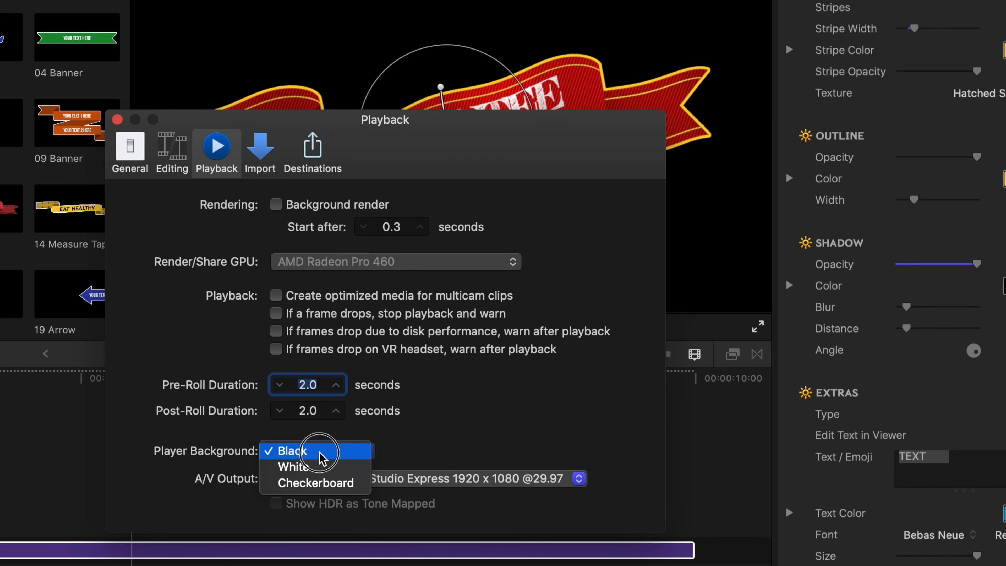
{"action": "left_click", "coordinate": [317, 489]}
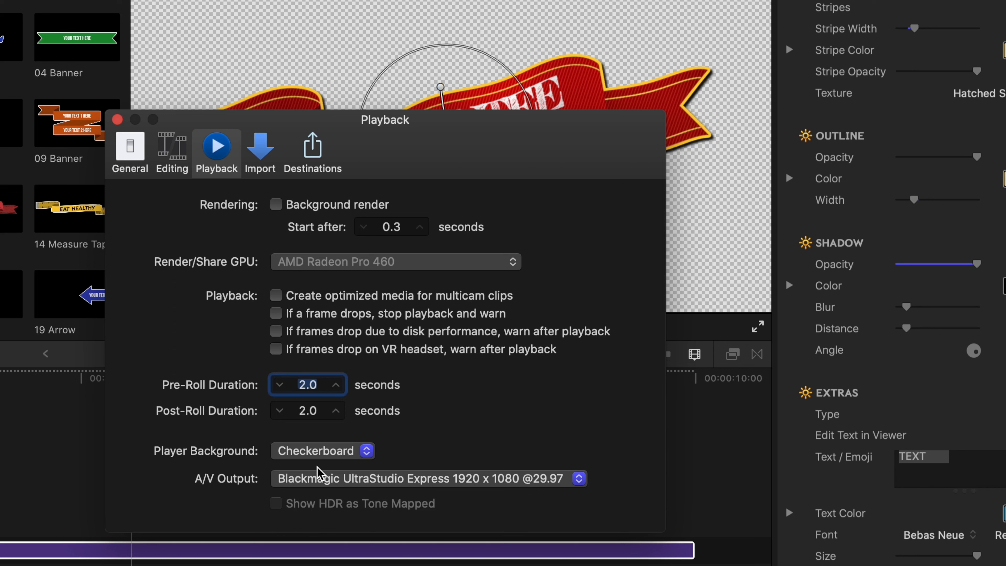
{"action": "left_click", "coordinate": [113, 124]}
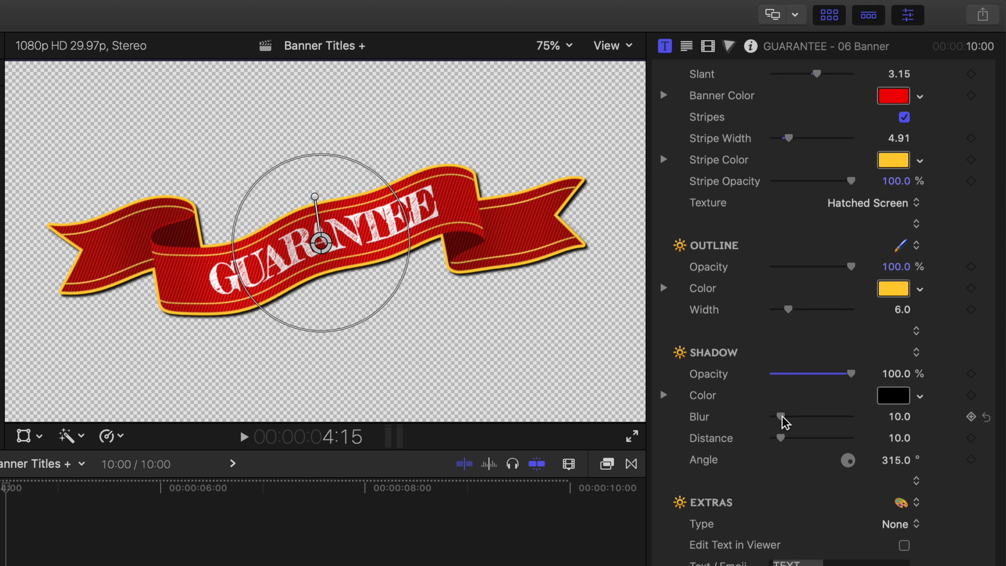
Set the banner shadow's blur to 42, its distance to 37 and its opacity to 71.8%.
{"action": "left_click_drag", "start_coordinate": [782, 417], "coordinate": [804, 443]}
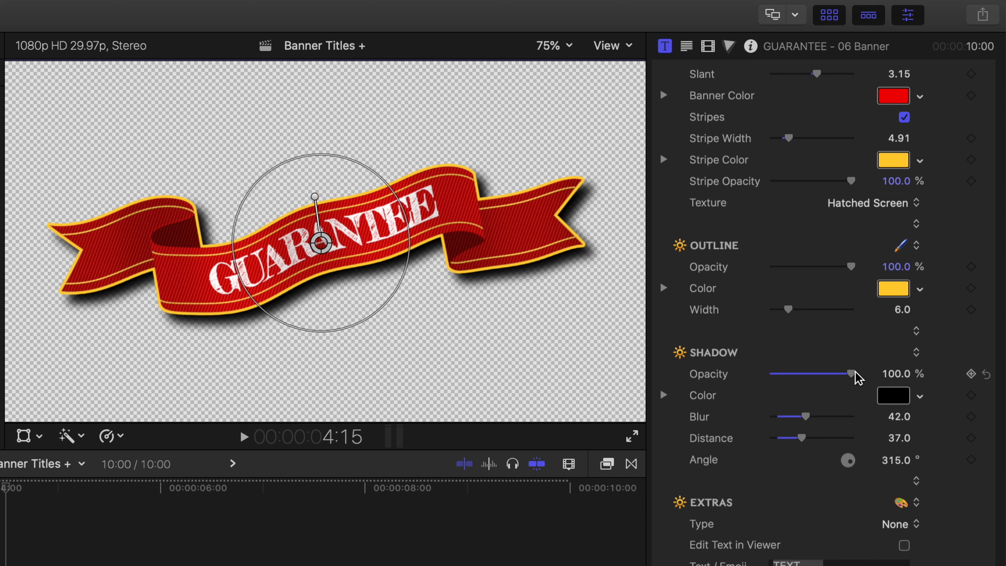
{"action": "left_click_drag", "start_coordinate": [851, 374], "coordinate": [828, 376]}
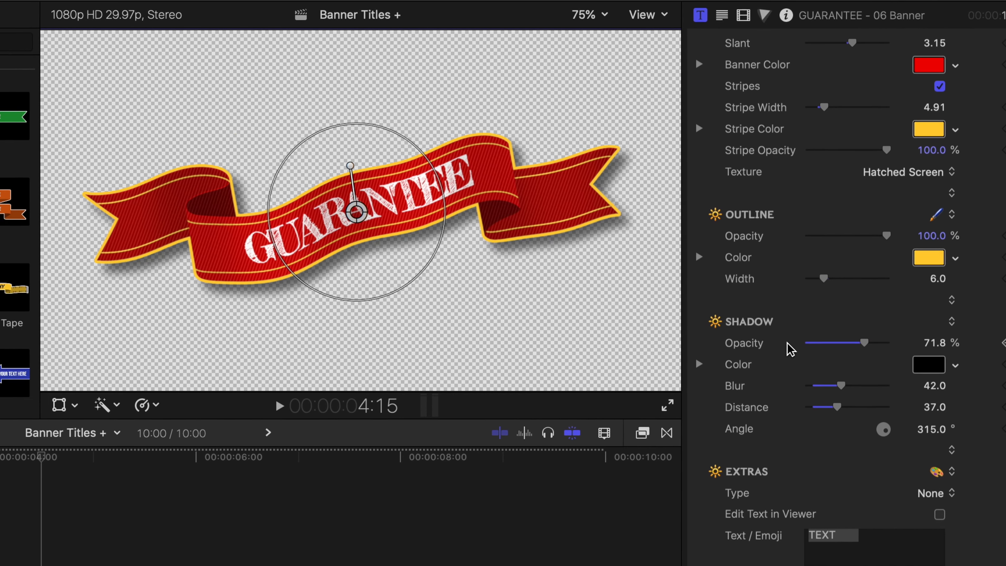
Set the player background to Black in the playback preferences and close them.
{"action": "key", "text": "super+comma"}
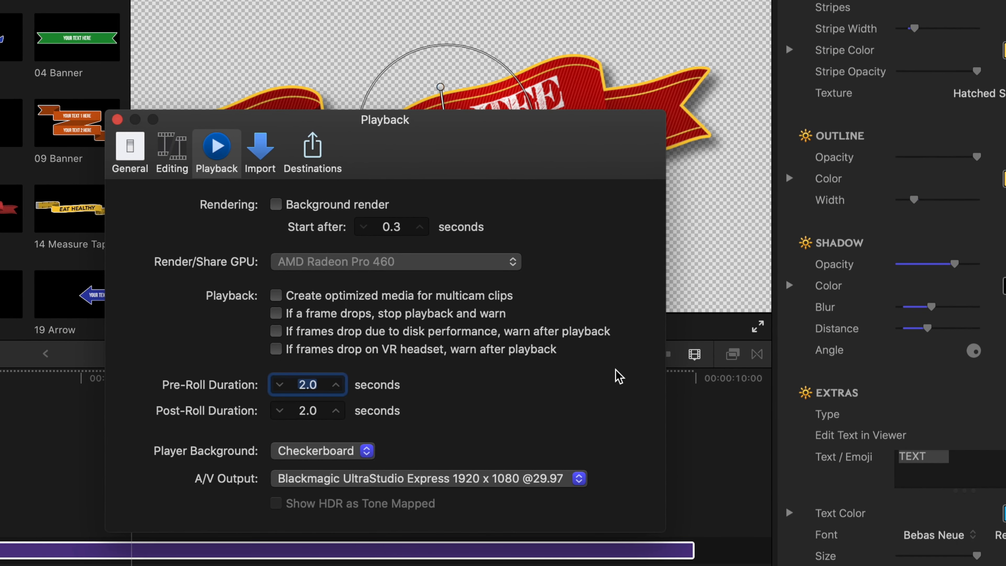
{"action": "left_click", "coordinate": [319, 452]}
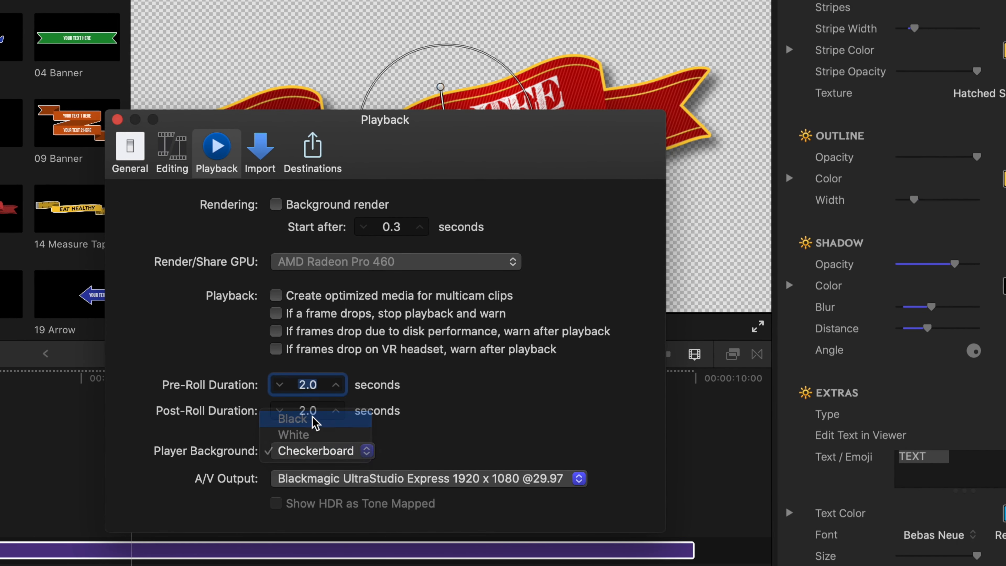
{"action": "left_click", "coordinate": [315, 419]}
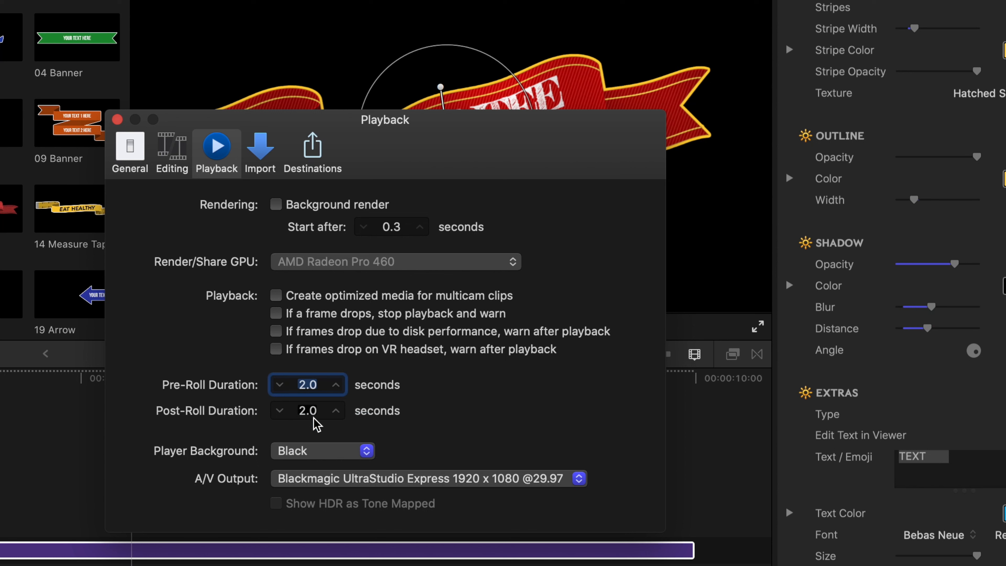
{"action": "left_click", "coordinate": [117, 119]}
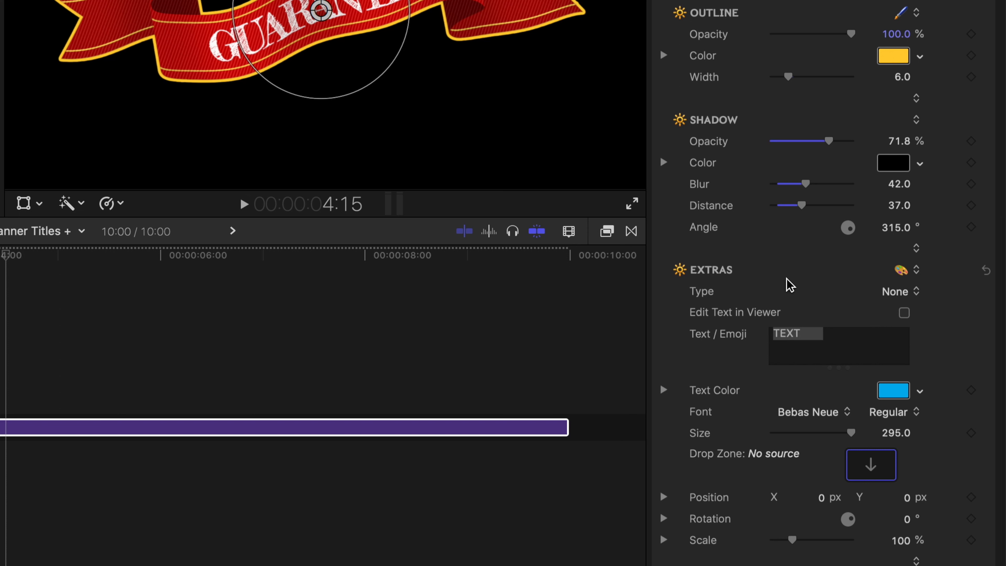
Set the Extras type to Text / Emoji and play the title from near its start to preview the animation.
{"action": "left_click", "coordinate": [907, 293]}
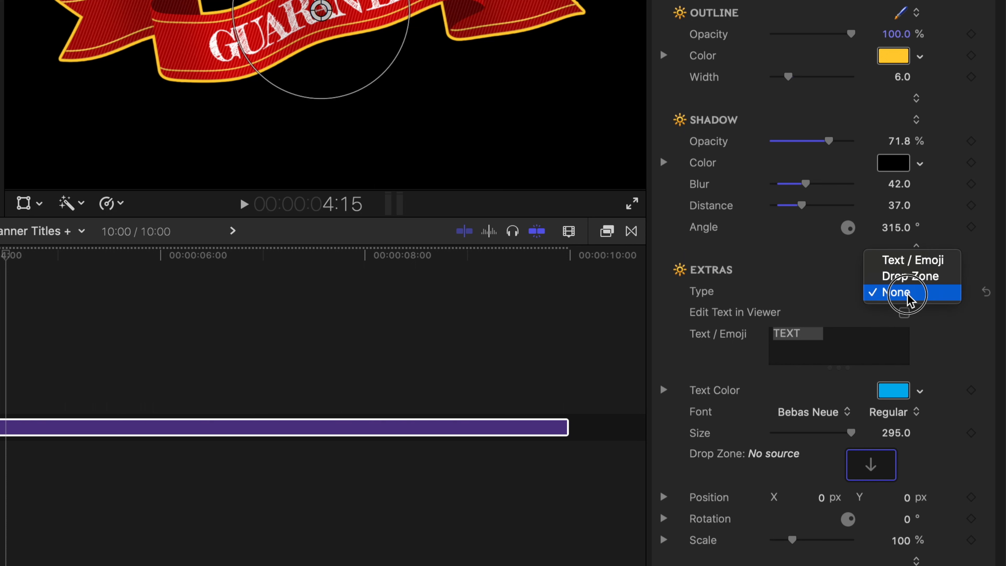
{"action": "left_click", "coordinate": [904, 262]}
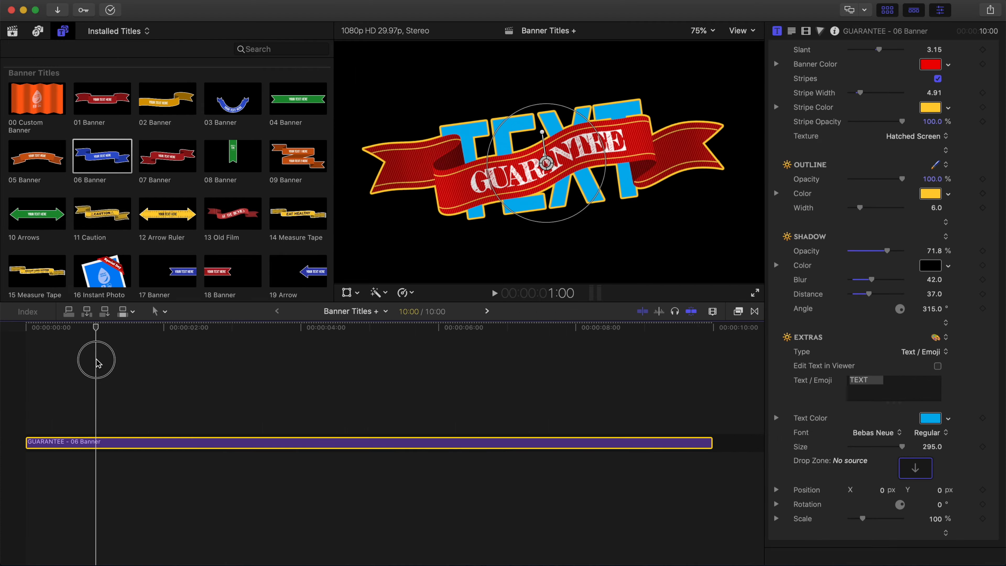
{"action": "left_click_drag", "start_coordinate": [97, 359], "coordinate": [26, 369]}
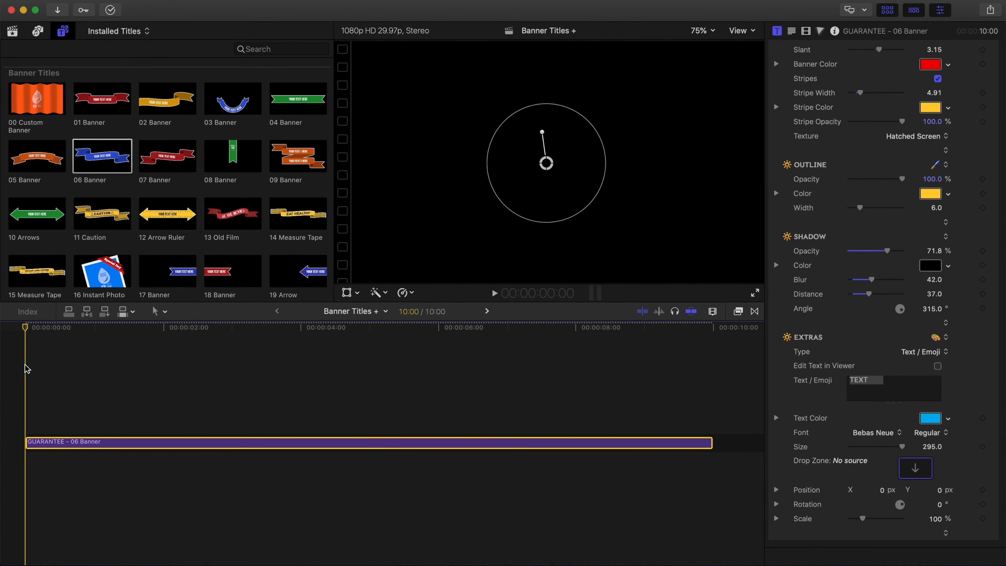
{"action": "key", "text": "space"}
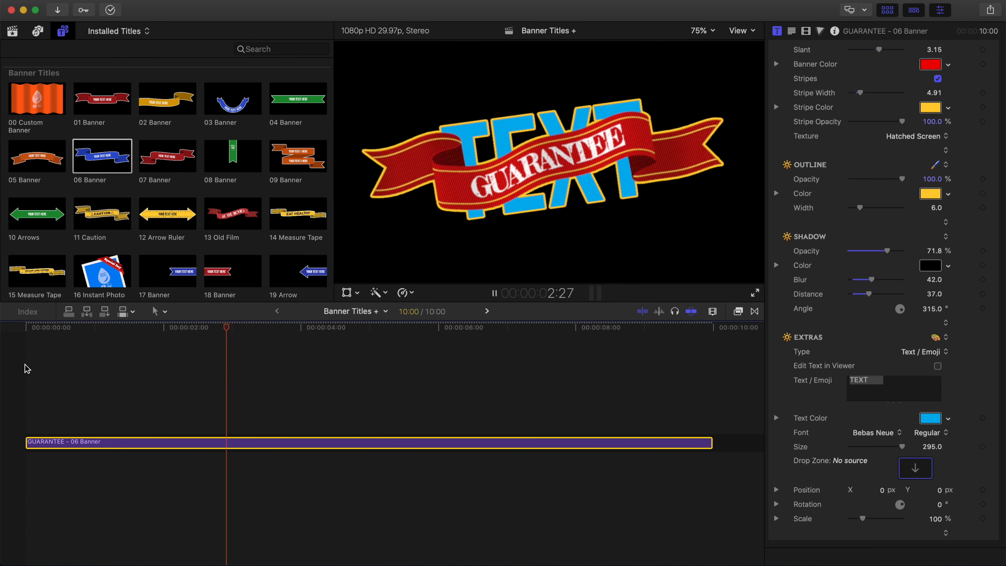
{"action": "key", "text": "space"}
{"action": "left_click", "coordinate": [44, 331]}
{"action": "key", "text": "space"}
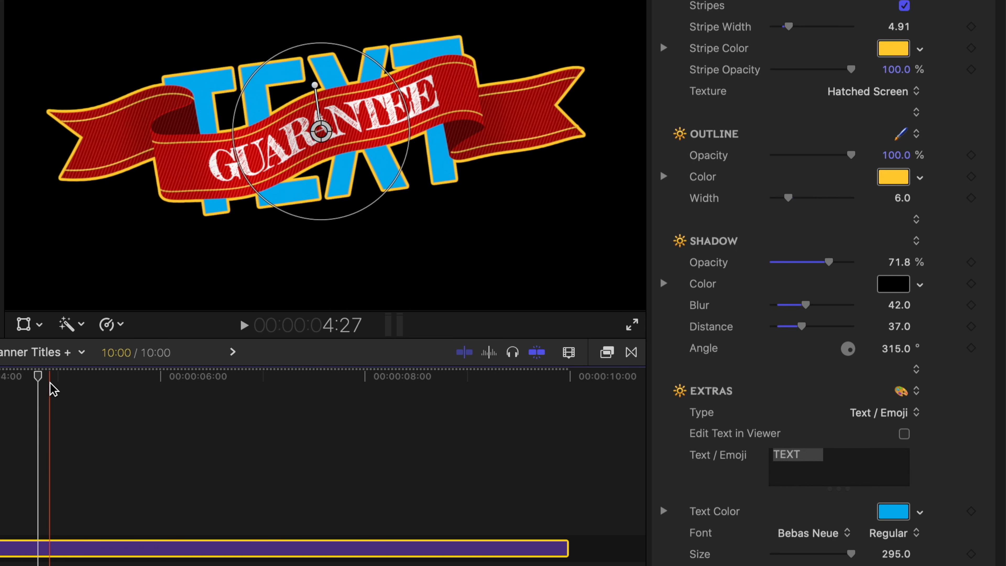
Park the playhead at 5:00 and replace the extras text with PRICE and MATCH on two lines.
{"action": "left_click", "coordinate": [57, 376]}
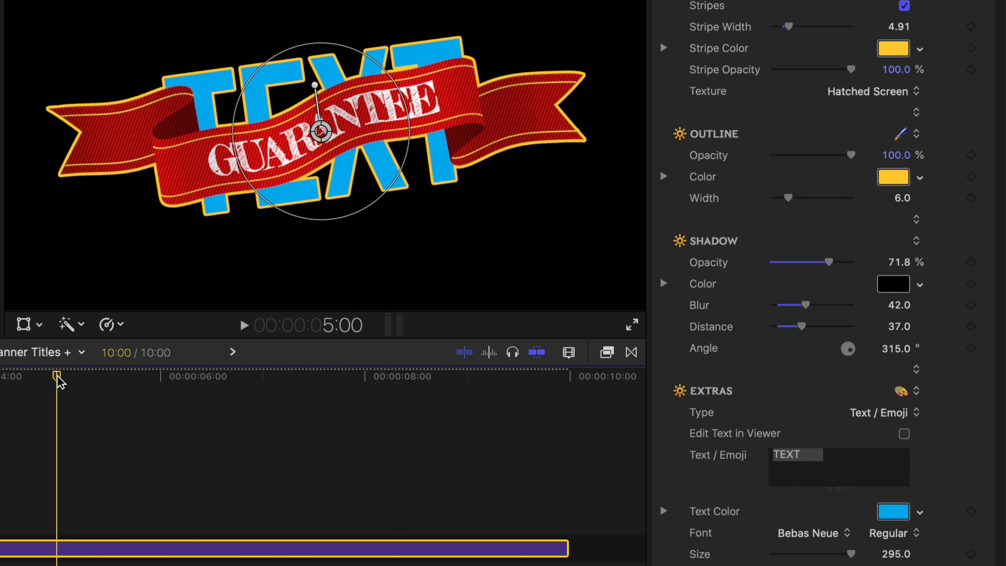
{"action": "left_click", "coordinate": [828, 458]}
{"action": "left_click_drag", "start_coordinate": [828, 459], "coordinate": [762, 458]}
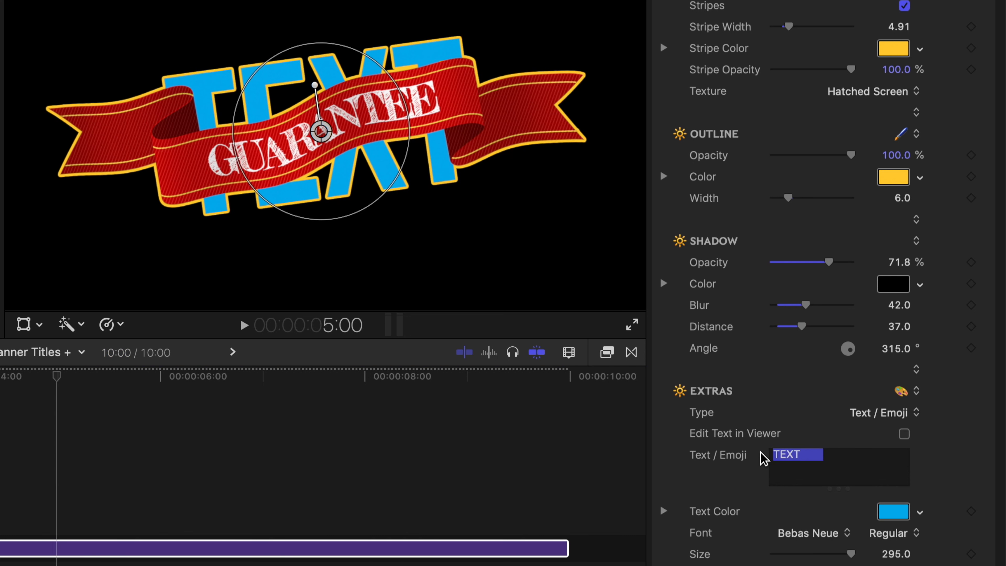
{"action": "type", "text": "PRICE "}
{"action": "type", "text": "MATCH"}
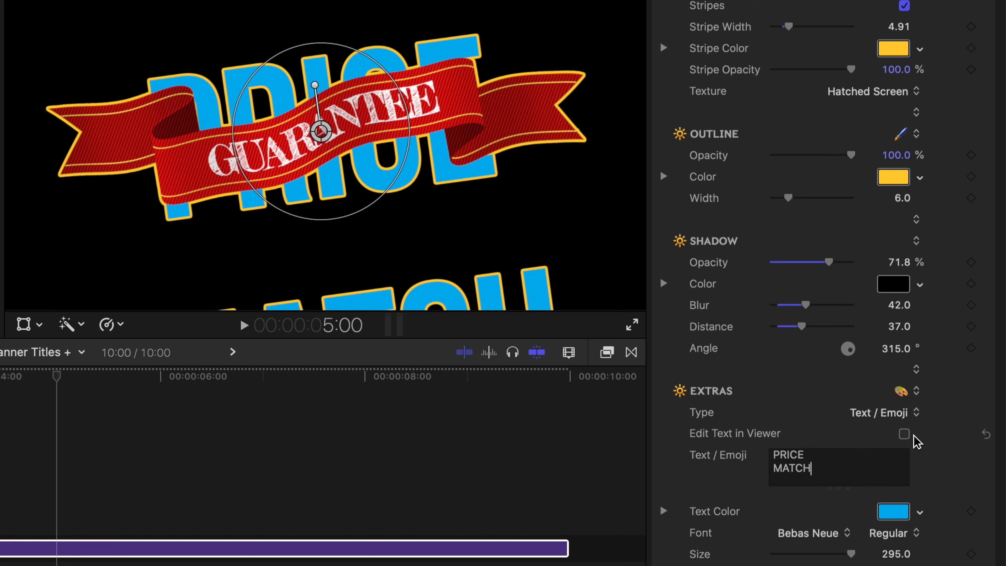
Enable Edit Text in Viewer for the extras and set the PRICE MATCH text's line spacing to -96.
{"action": "left_click", "coordinate": [904, 434]}
{"action": "left_click", "coordinate": [371, 165]}
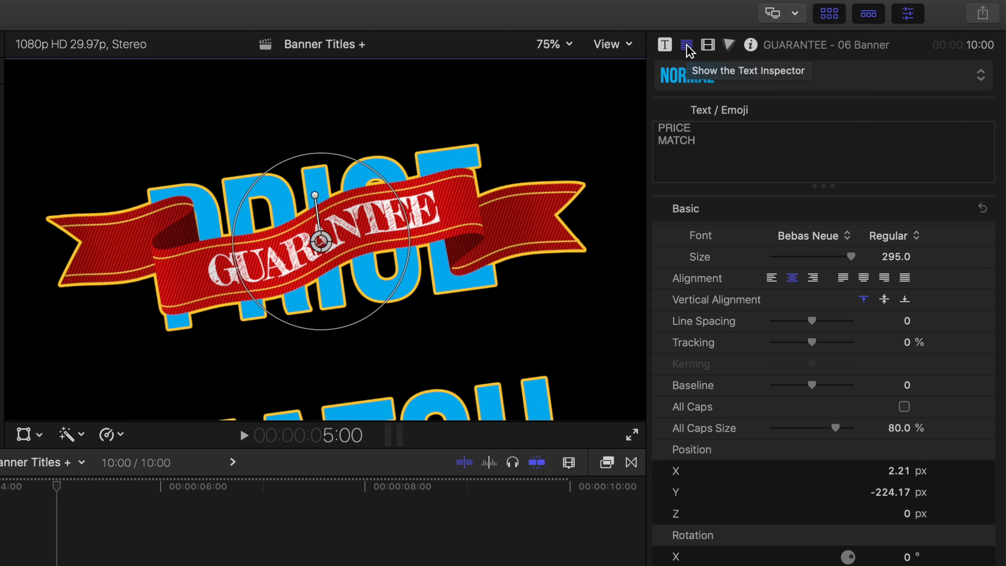
{"action": "left_click_drag", "start_coordinate": [701, 142], "coordinate": [656, 127]}
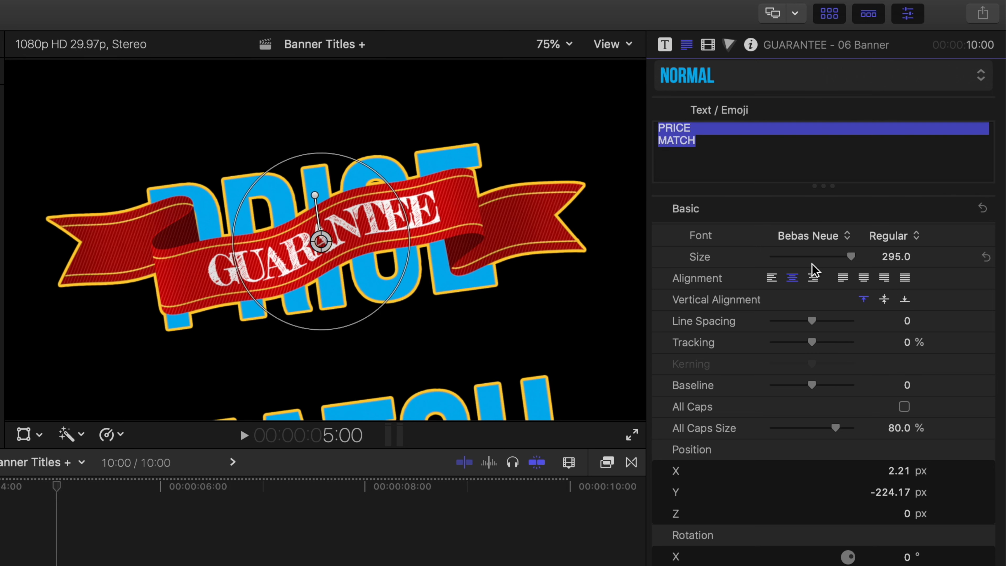
{"action": "left_click_drag", "start_coordinate": [813, 321], "coordinate": [775, 322]}
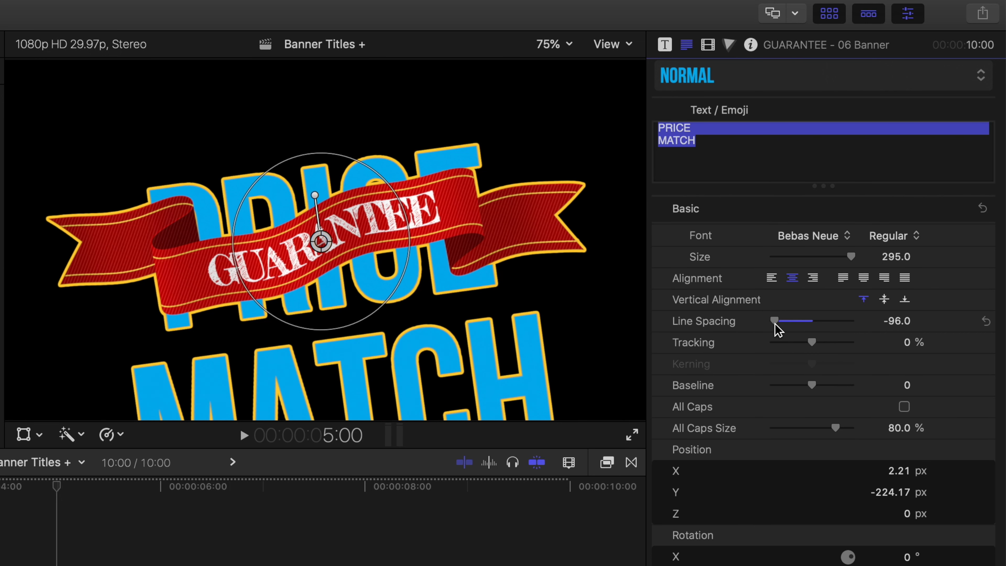
{"action": "left_click", "coordinate": [665, 46]}
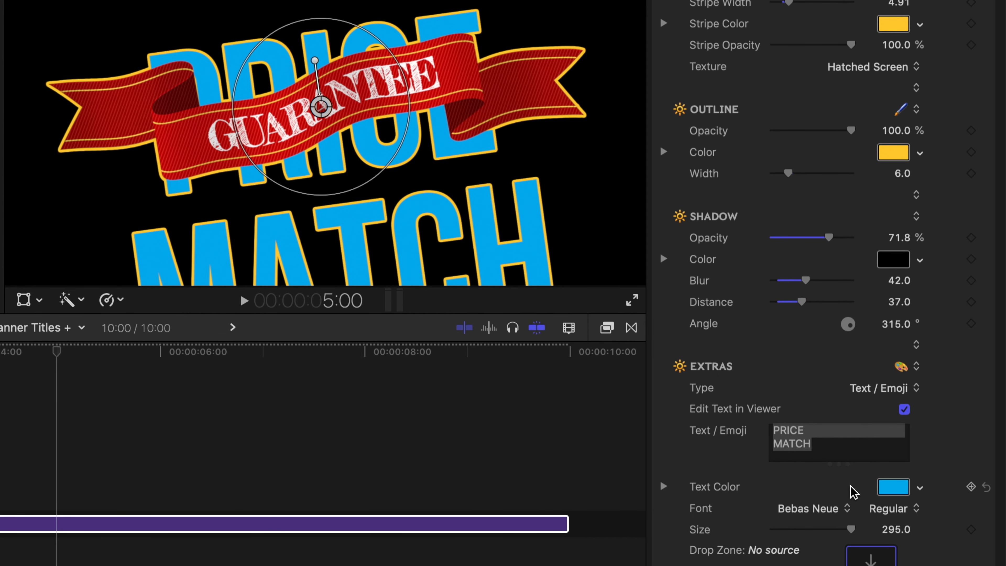
Change the extras text colour to black with 0% brightness.
{"action": "left_click", "coordinate": [894, 487]}
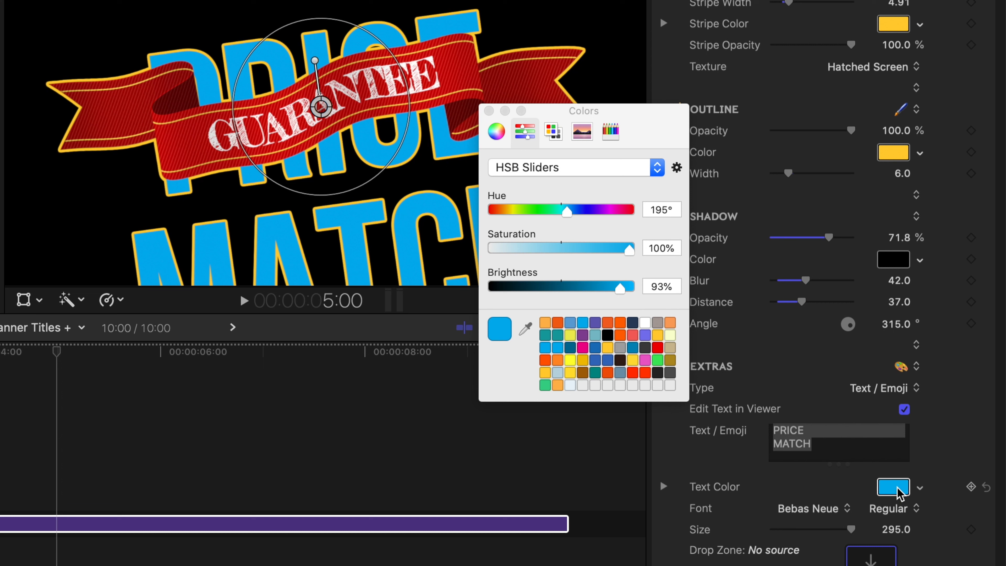
{"action": "left_click", "coordinate": [657, 372]}
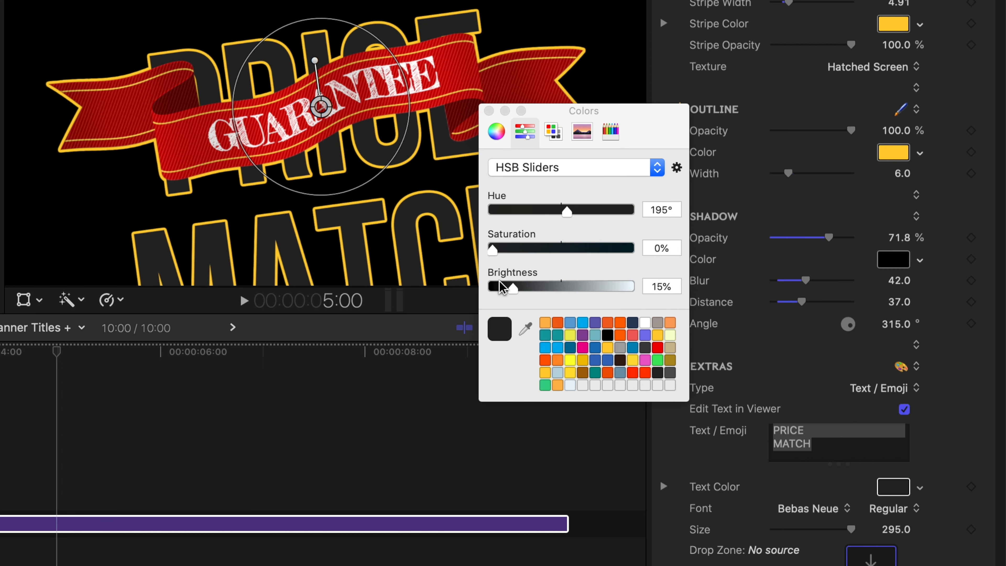
{"action": "left_click_drag", "start_coordinate": [513, 289], "coordinate": [488, 288]}
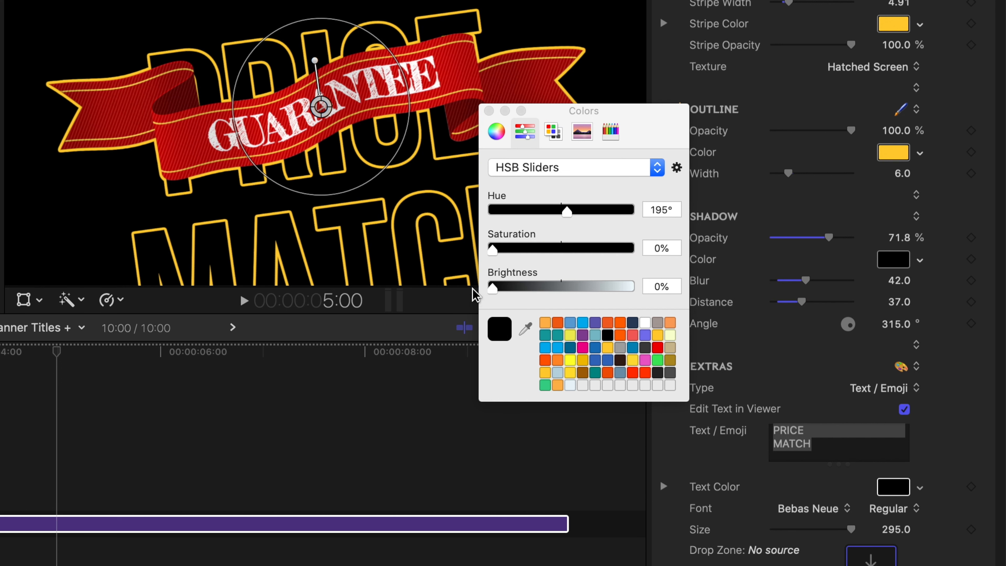
{"action": "left_click", "coordinate": [489, 111]}
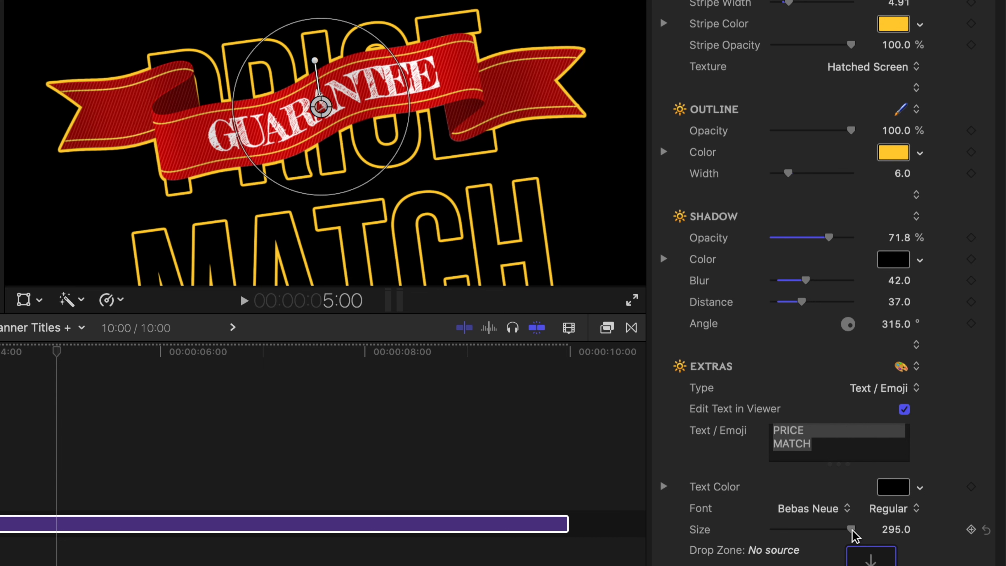
Scale the extras text to 72% and set its Y position to 17.3 px so the banner crosses between the two words.
{"action": "left_click", "coordinate": [337, 272]}
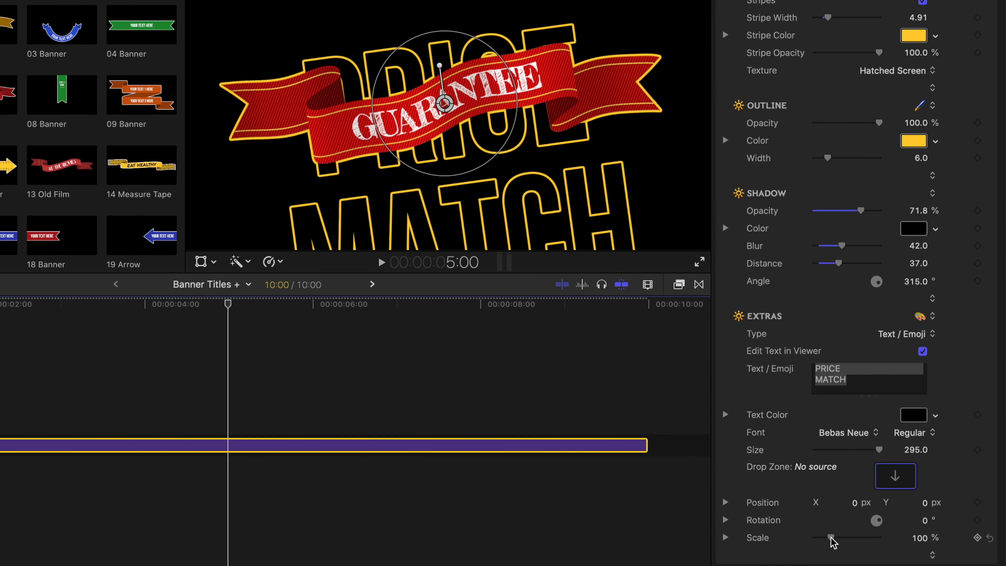
{"action": "left_click_drag", "start_coordinate": [831, 538], "coordinate": [826, 538]}
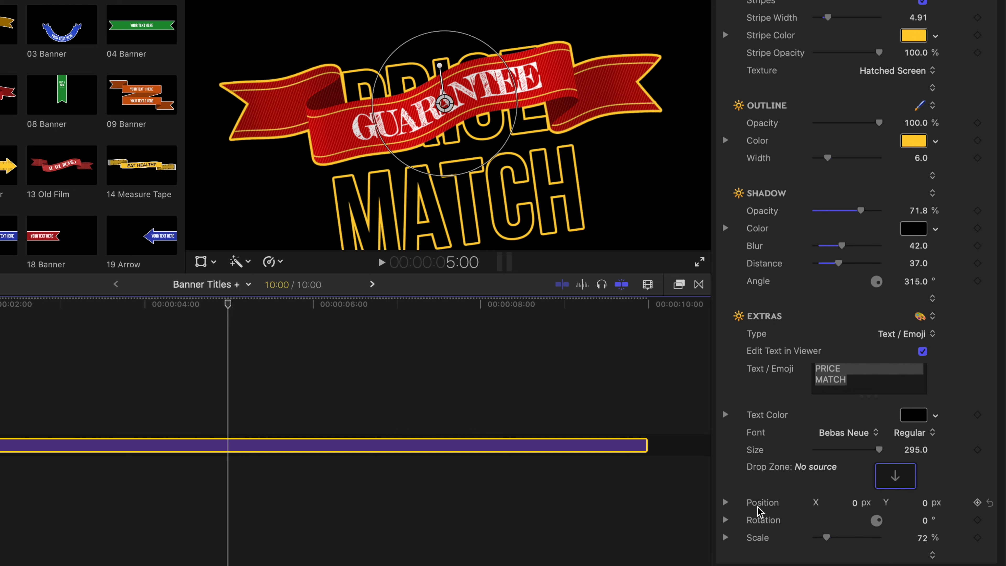
{"action": "mouse_move", "coordinate": [924, 508]}
{"action": "left_mouse_down"}
{"action": "mouse_move", "coordinate": [924, 494]}
{"action": "mouse_move", "coordinate": [924, 517]}
{"action": "left_mouse_up"}
{"action": "left_click_drag", "start_coordinate": [922, 520], "coordinate": [921, 529]}
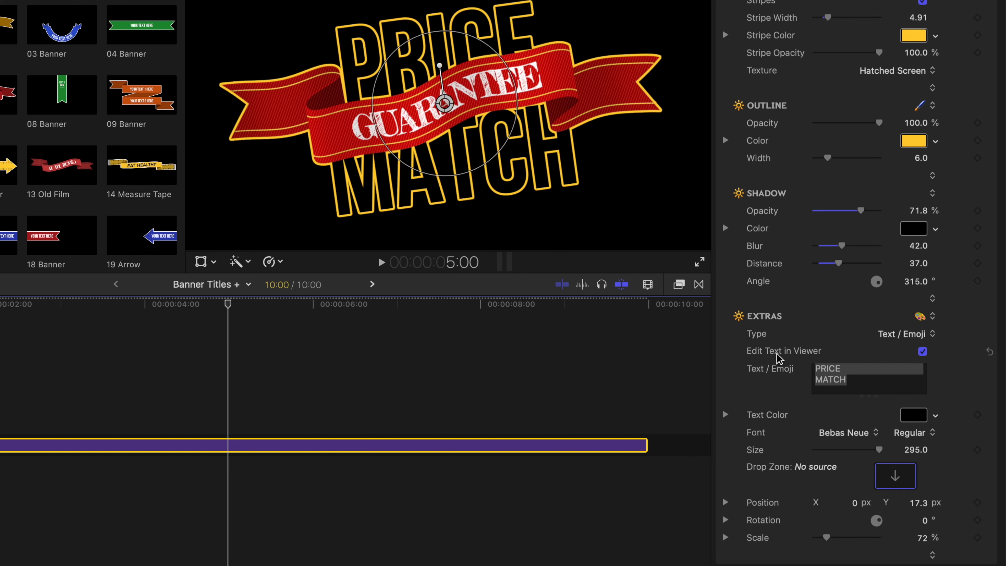
Turn off Edit Text in Viewer and play the title to preview the banner with its extras text.
{"action": "left_click", "coordinate": [923, 351]}
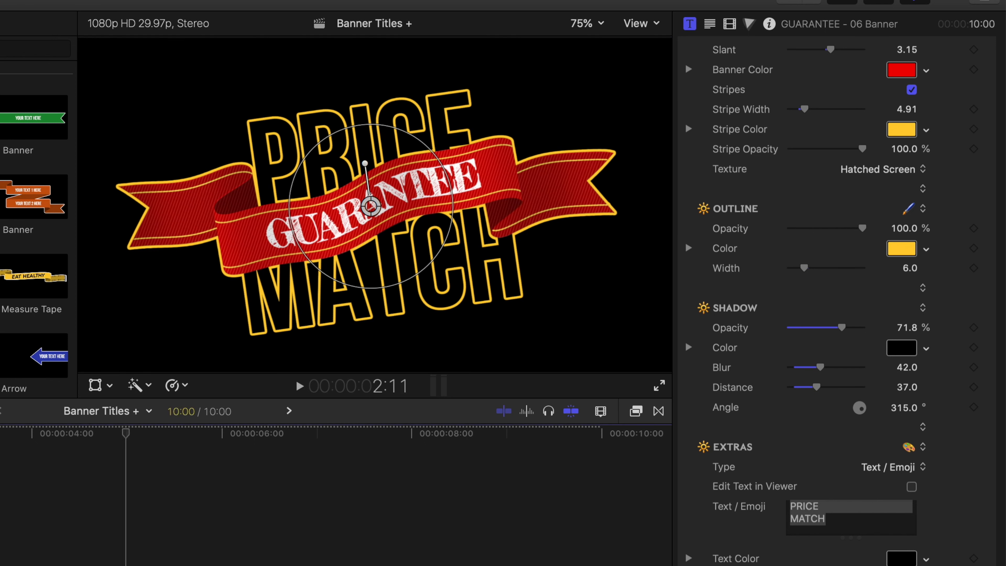
{"action": "key", "text": "space"}
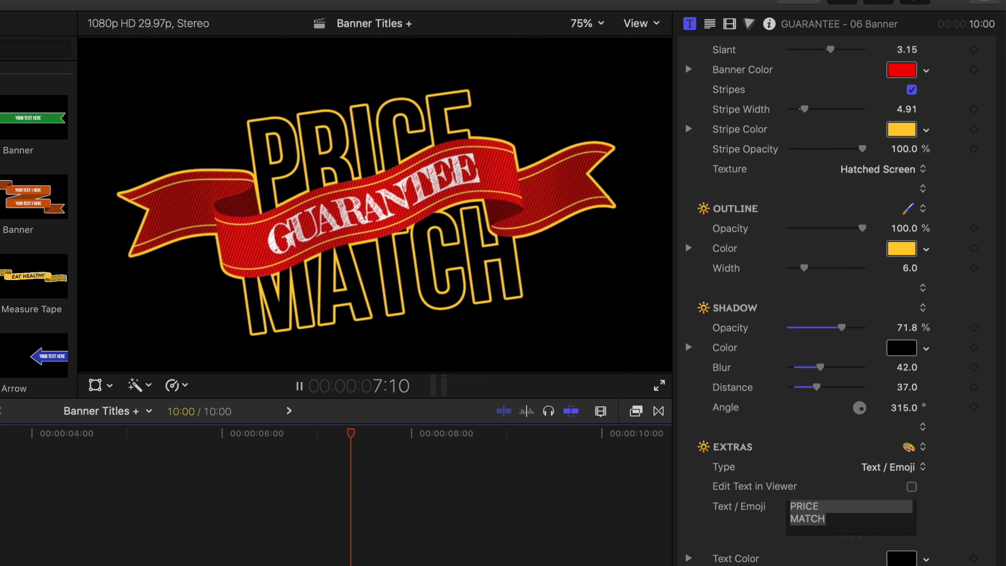
{"action": "key", "text": "space"}
{"action": "key", "text": "space"}
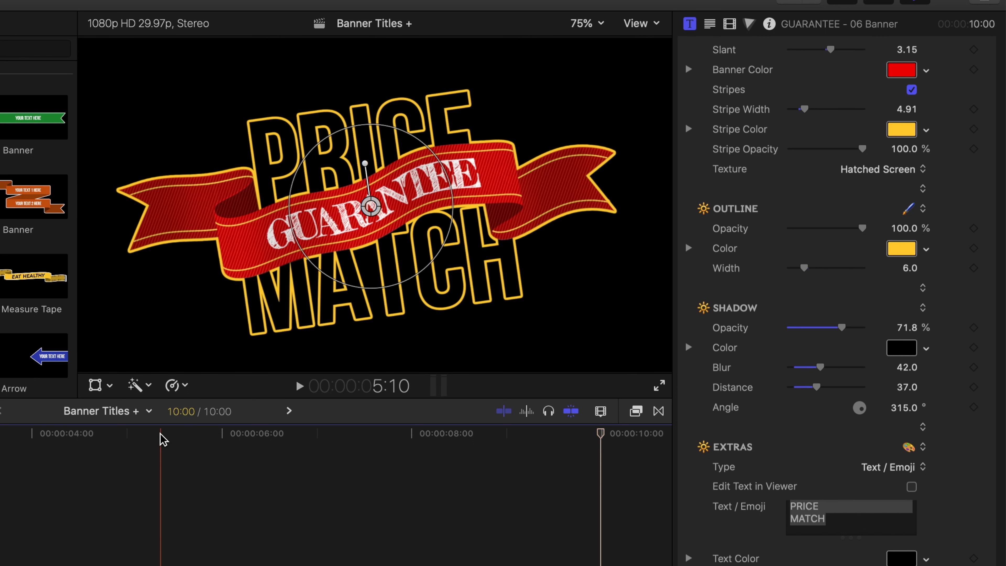
Move the playhead to 4:24 and delete the PRICE MATCH text from the extras.
{"action": "left_click", "coordinate": [108, 440]}
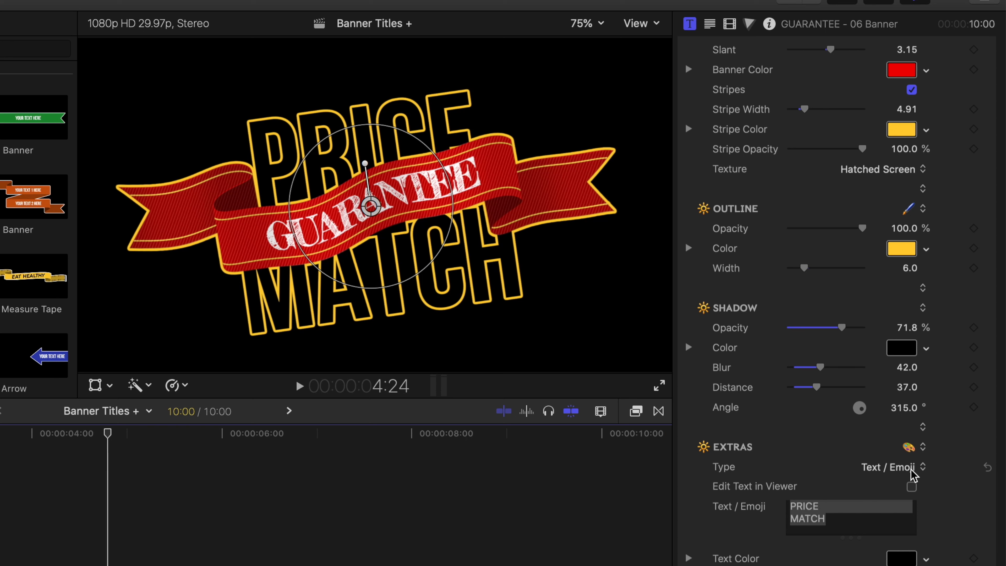
{"action": "left_click", "coordinate": [842, 525]}
{"action": "left_click", "coordinate": [842, 525]}
{"action": "left_click_drag", "start_coordinate": [842, 525], "coordinate": [782, 508]}
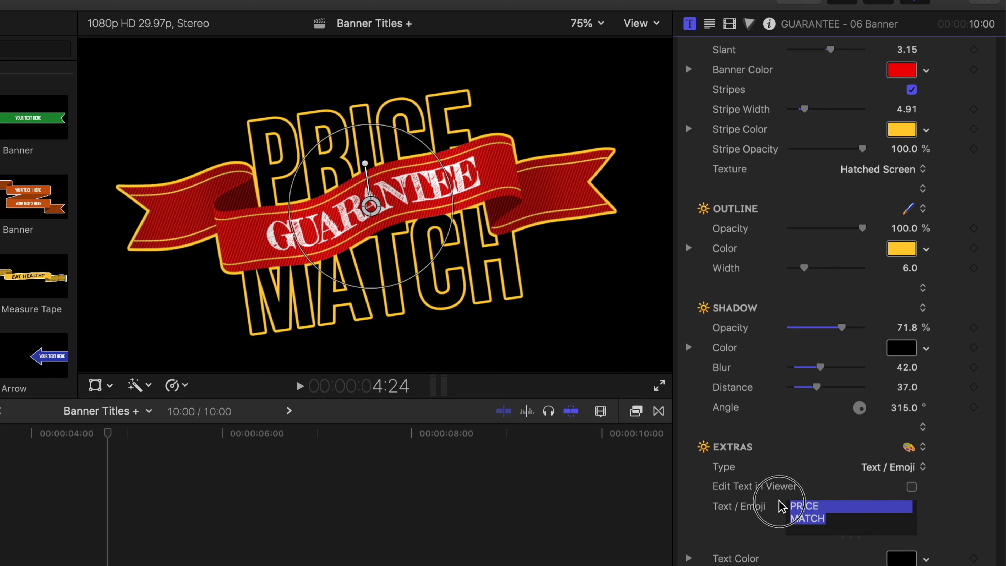
{"action": "key", "text": "BackSpace"}
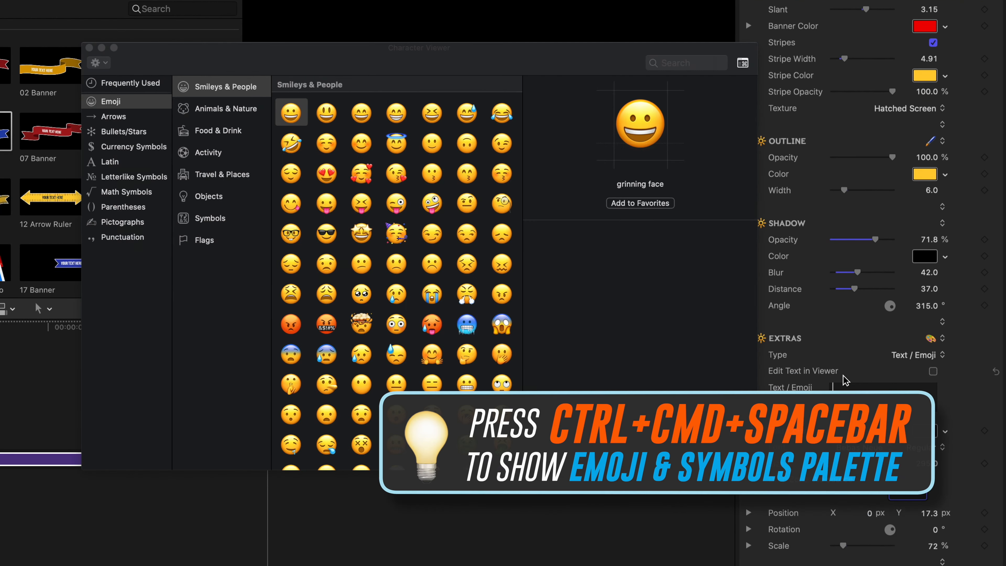
Search the Character Viewer for SHOP and insert the shopping bags emoji as the extras text.
{"action": "key", "text": "ctrl+super+space"}
{"action": "left_click_drag", "start_coordinate": [500, 52], "coordinate": [530, 43]}
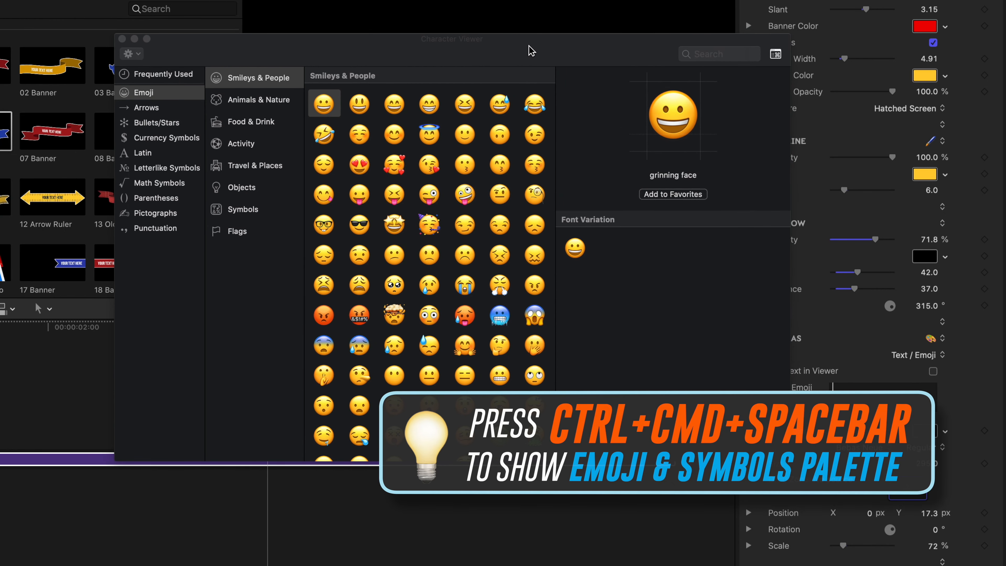
{"action": "left_click", "coordinate": [709, 54]}
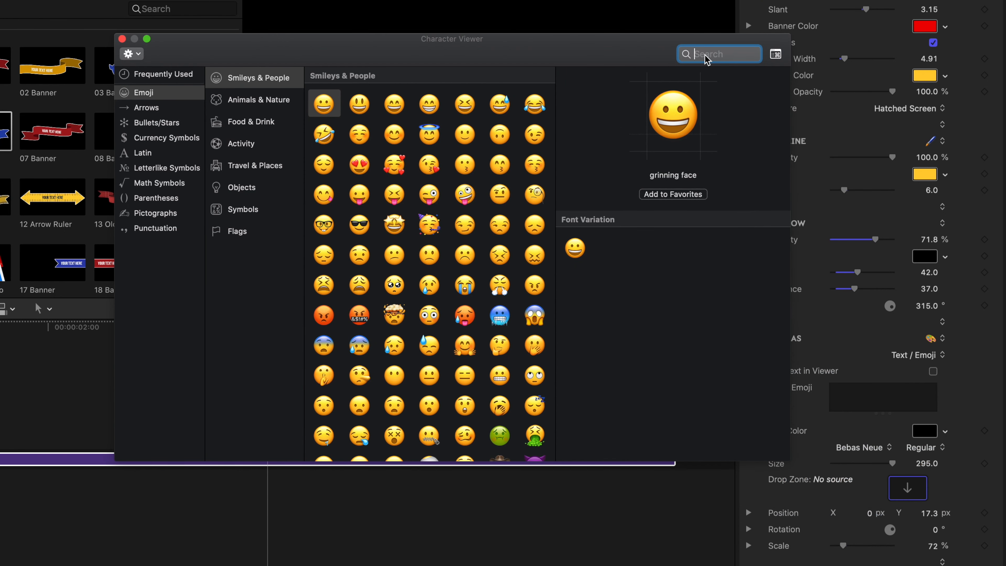
{"action": "type", "text": "SHOP"}
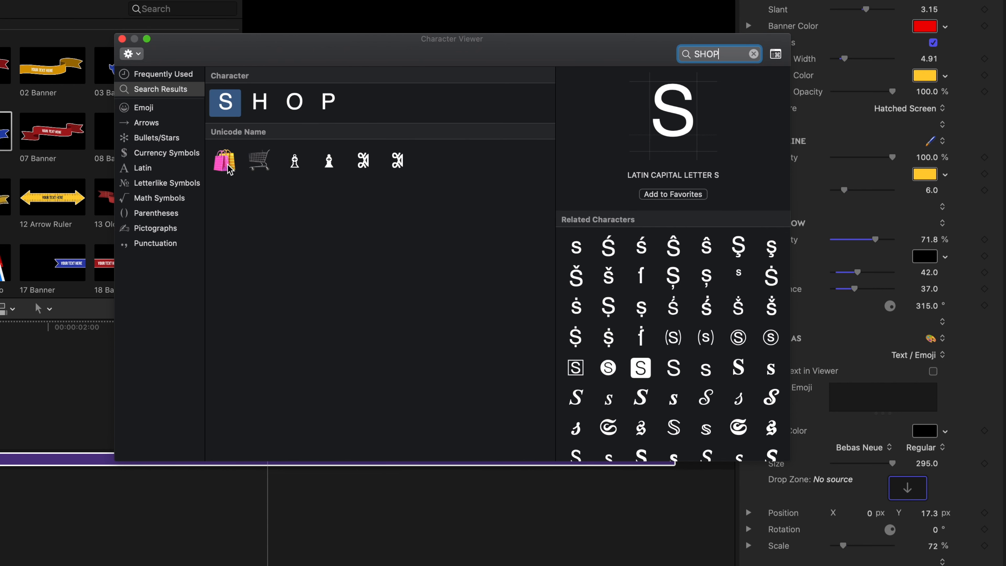
{"action": "double_click", "coordinate": [224, 160]}
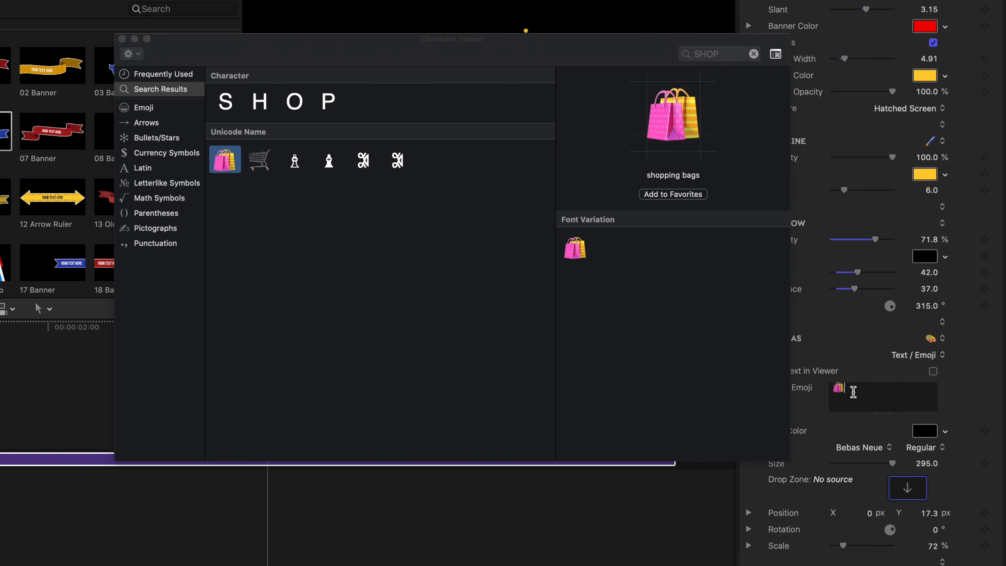
{"action": "left_click_drag", "start_coordinate": [224, 160], "coordinate": [837, 387]}
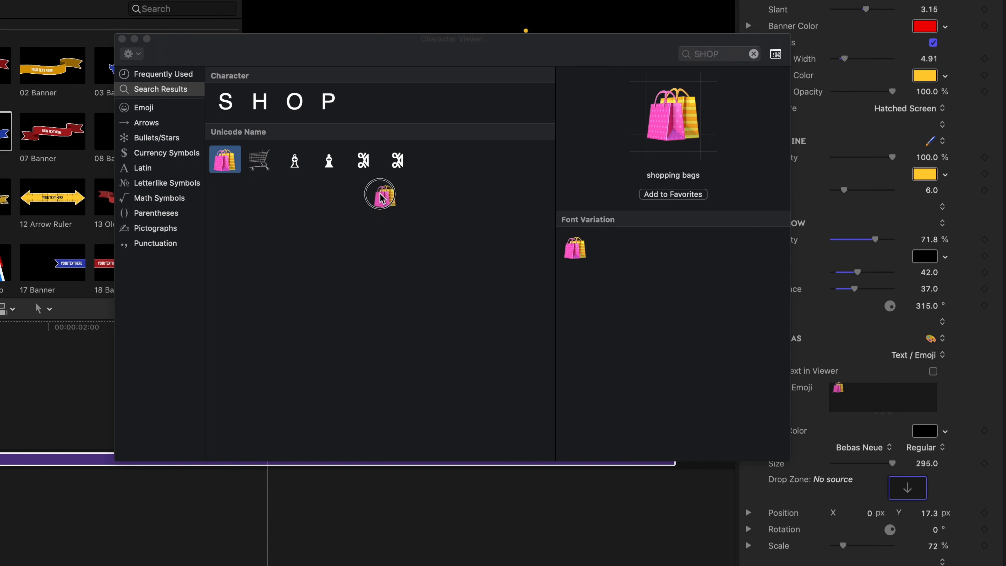
{"action": "left_click", "coordinate": [122, 38]}
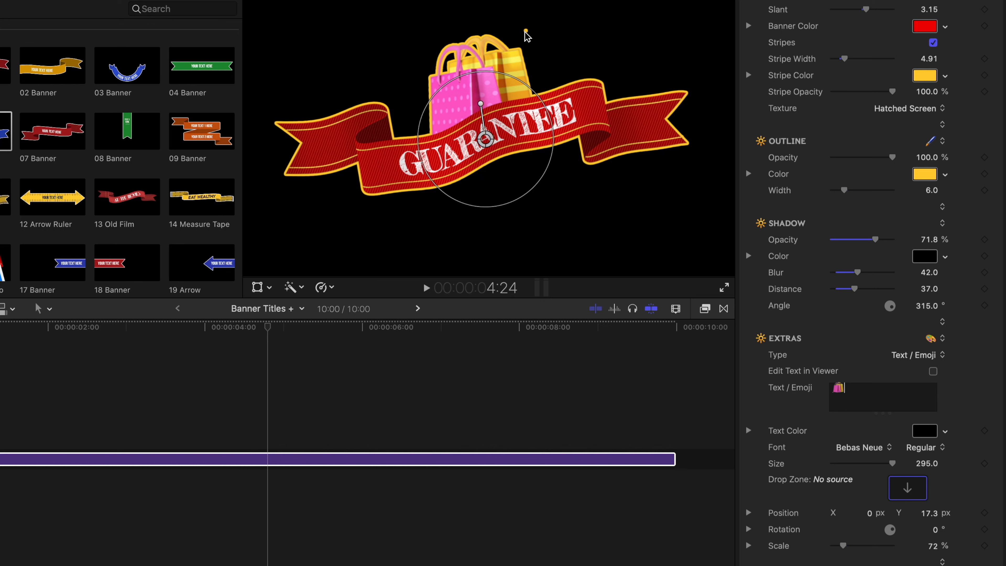
Set the shopping bags emoji's Y position to 0.6 px and its scale to 115%.
{"action": "left_click_drag", "start_coordinate": [854, 391], "coordinate": [832, 391]}
{"action": "left_click", "coordinate": [861, 391]}
{"action": "mouse_move", "coordinate": [932, 517]}
{"action": "left_mouse_down"}
{"action": "mouse_move", "coordinate": [932, 533]}
{"action": "mouse_move", "coordinate": [928, 516]}
{"action": "left_mouse_up"}
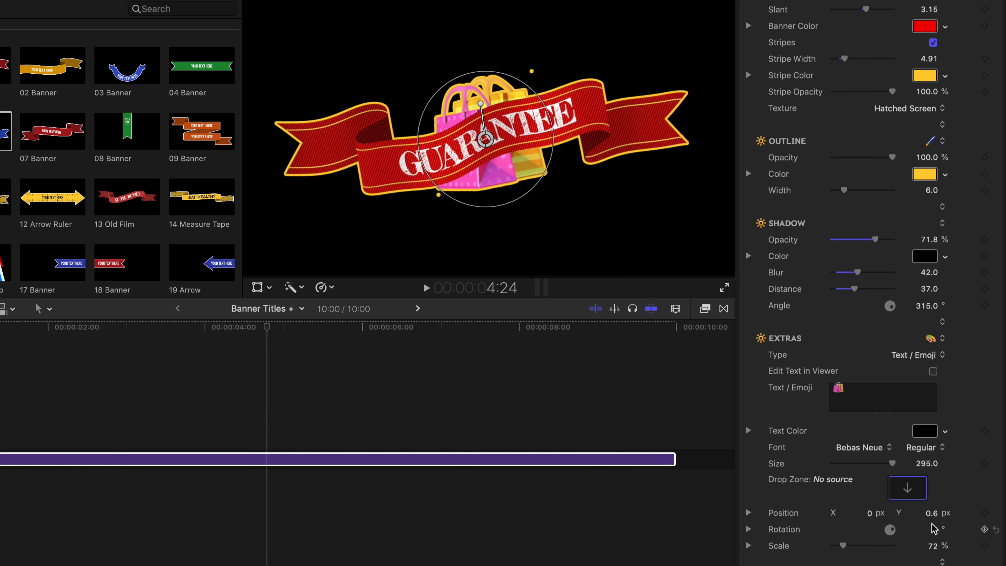
{"action": "left_click_drag", "start_coordinate": [843, 546], "coordinate": [854, 548]}
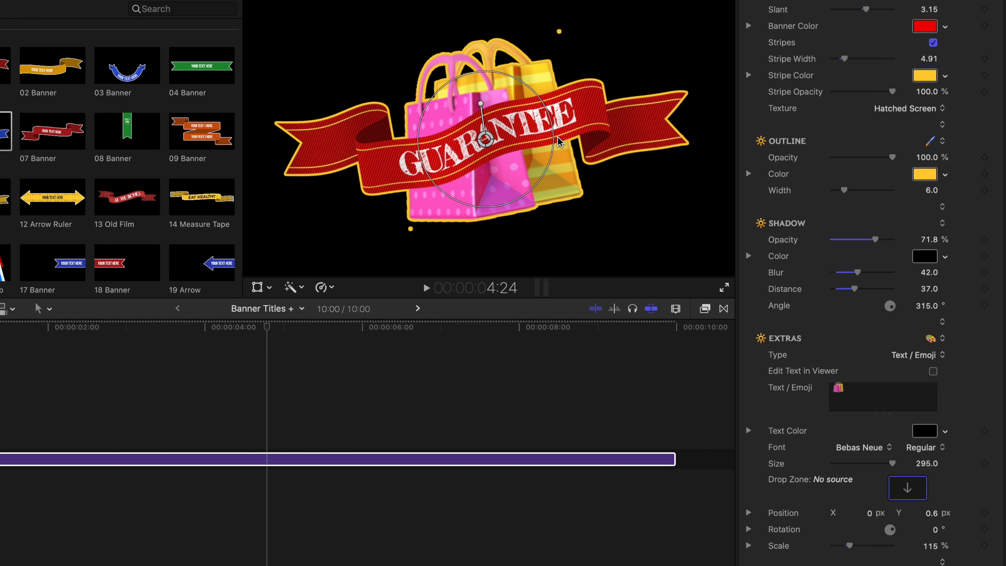
Try moving and shrinking the banner together with its emoji in the viewer, and undo both changes.
{"action": "left_click_drag", "start_coordinate": [506, 75], "coordinate": [614, 214]}
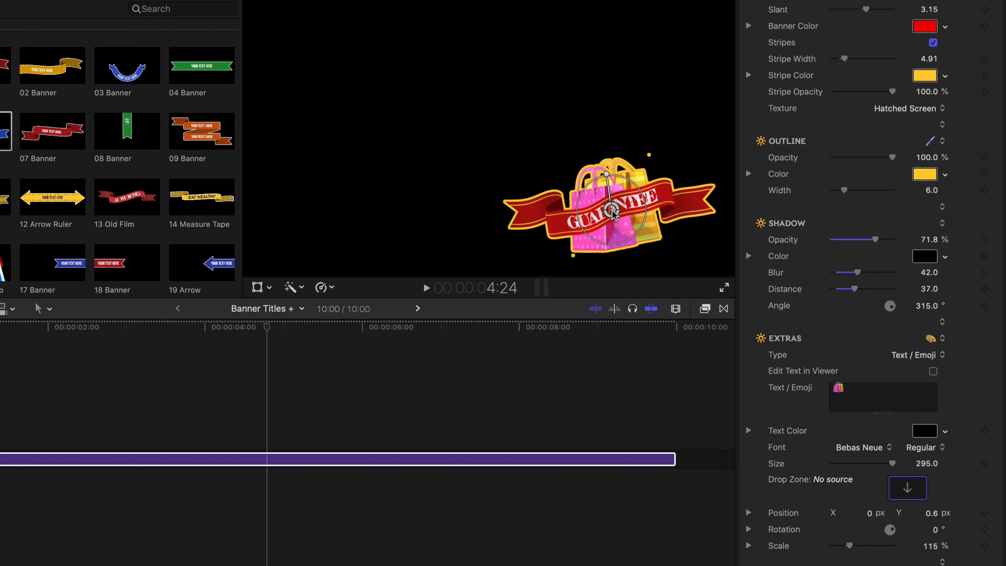
{"action": "left_click_drag", "start_coordinate": [633, 175], "coordinate": [631, 177]}
{"action": "key", "text": "super+z"}
{"action": "key", "text": "super+z"}
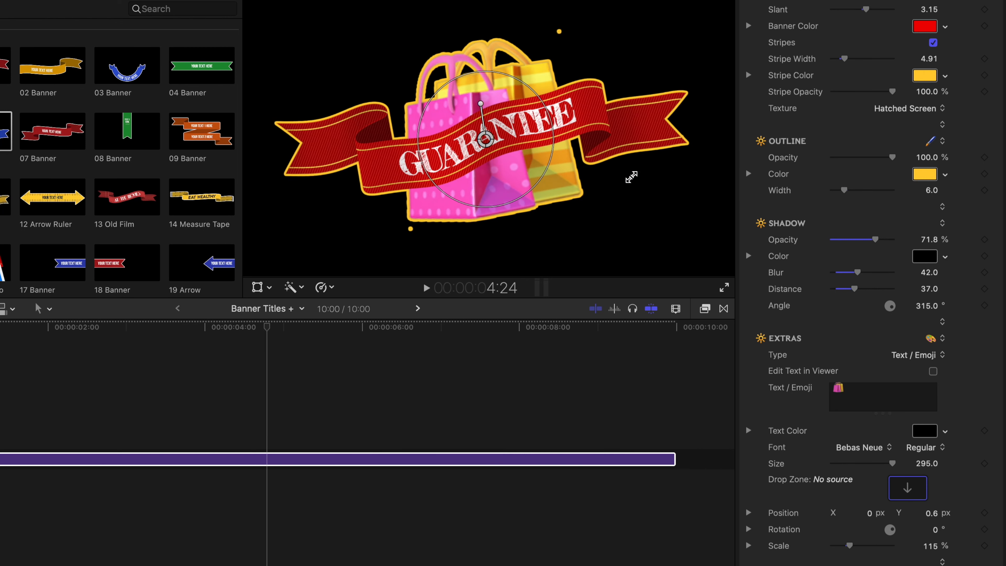
Change the banner's extras type to Drop Zone.
{"action": "left_click", "coordinate": [927, 355]}
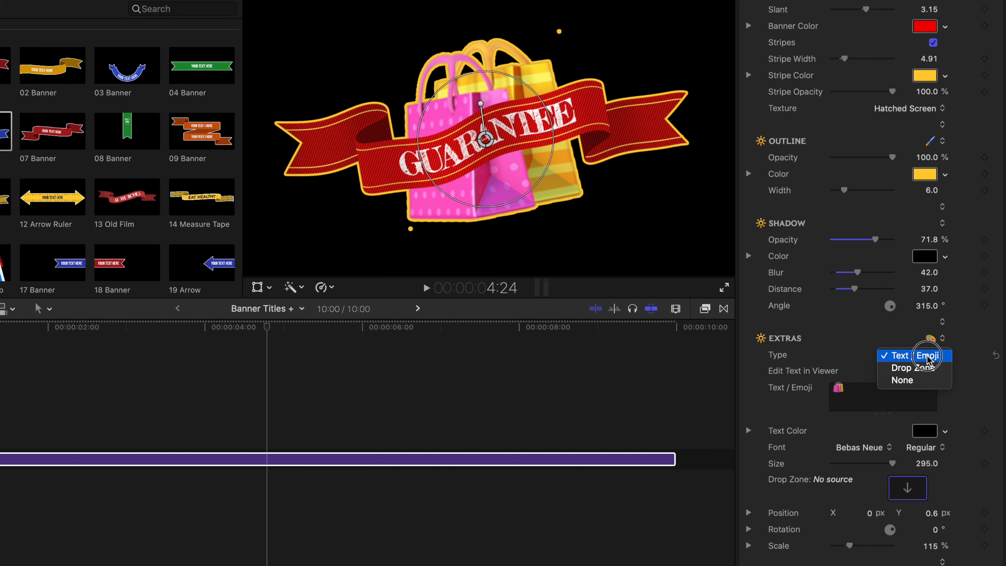
{"action": "left_click_drag", "start_coordinate": [927, 358], "coordinate": [924, 373]}
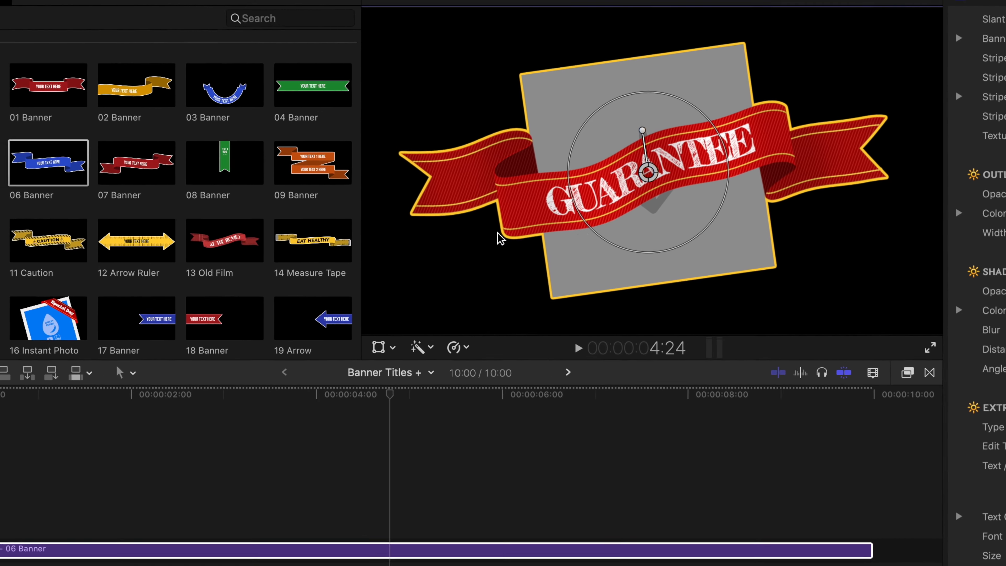
Add the Clock Alarm title from Plus Art & Animation to the timeline directly after the GUARANTEE banner.
{"action": "scroll", "coordinate": [295, 283], "scroll_direction": "down", "scroll_amount": 15}
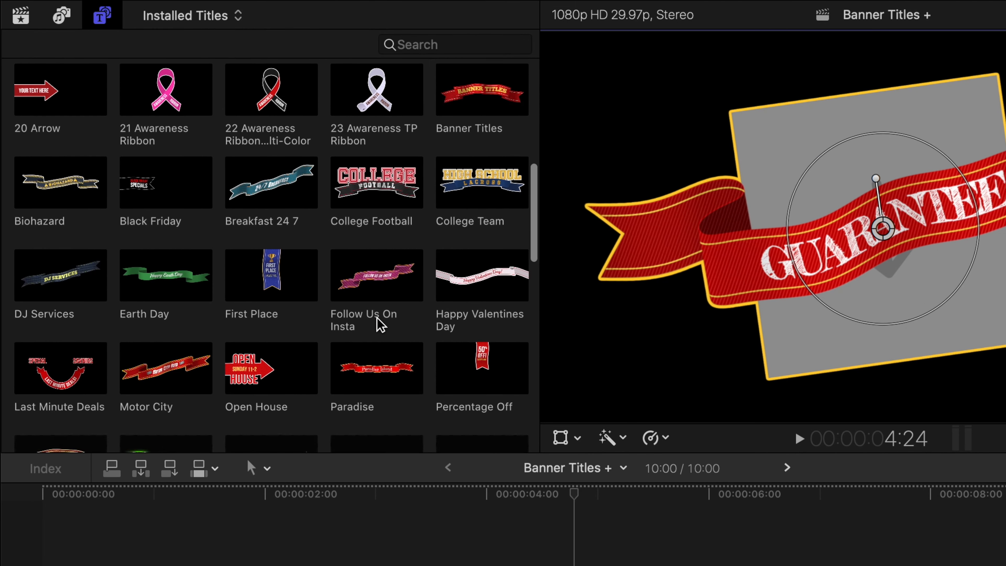
{"action": "scroll", "coordinate": [378, 324], "scroll_direction": "down", "scroll_amount": 10}
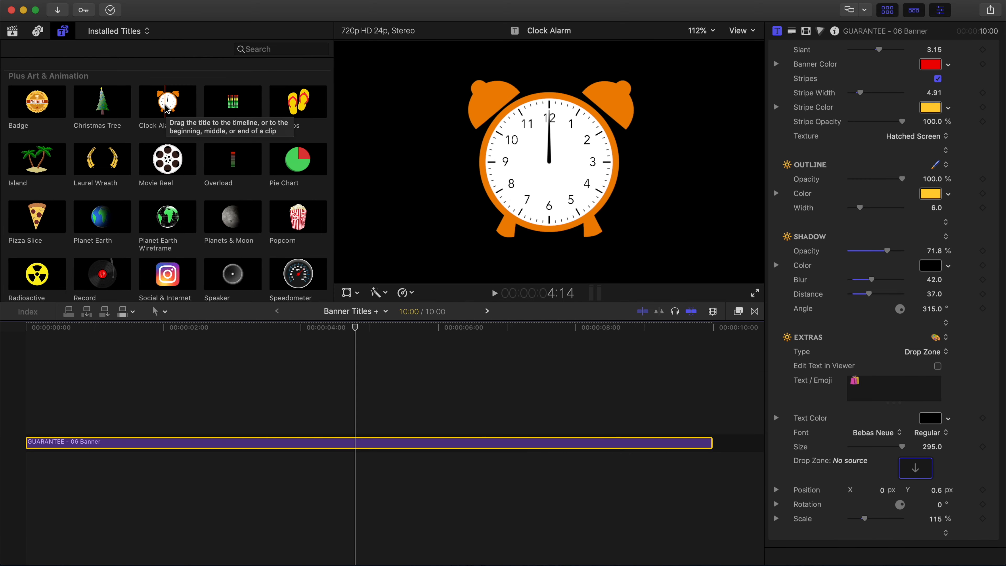
{"action": "left_click_drag", "start_coordinate": [166, 108], "coordinate": [728, 436]}
{"action": "scroll", "coordinate": [729, 437], "scroll_direction": "right", "scroll_amount": 5}
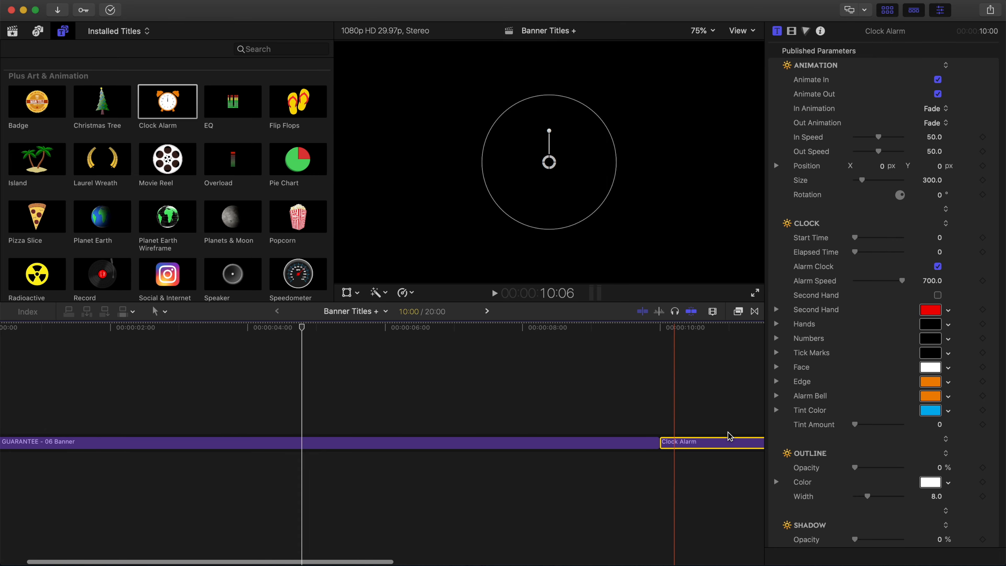
Move the playhead to 11:24 over the Clock Alarm title and turn the title into a compound clip in the Projects event.
{"action": "scroll", "coordinate": [729, 437], "scroll_direction": "left", "scroll_amount": 2}
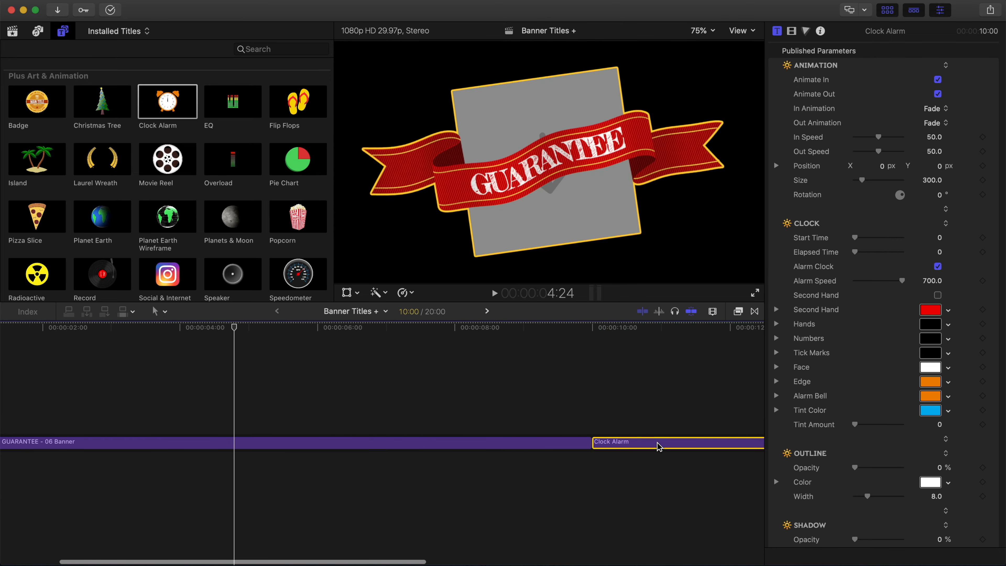
{"action": "left_click_drag", "start_coordinate": [666, 328], "coordinate": [719, 343]}
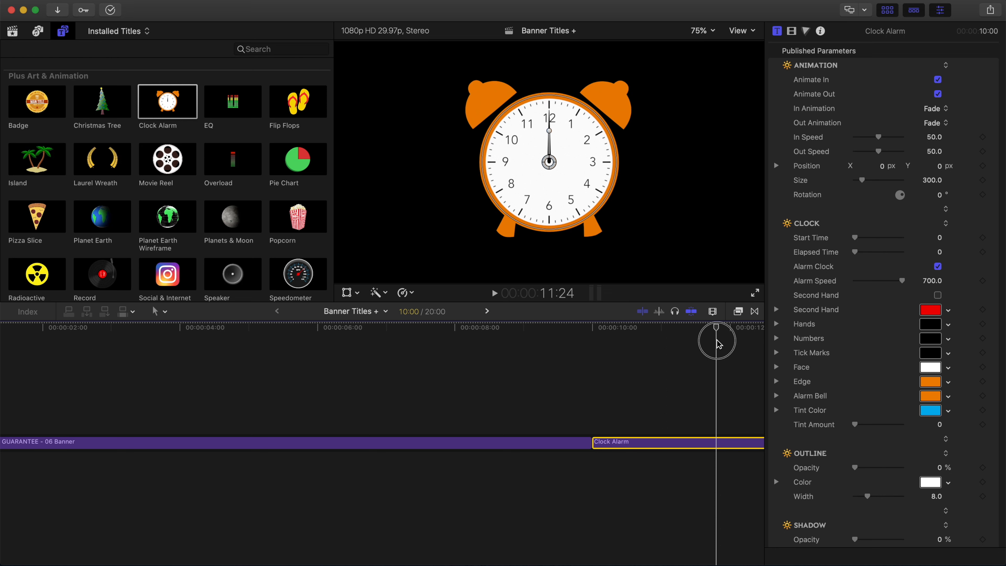
{"action": "key", "text": "alt+g"}
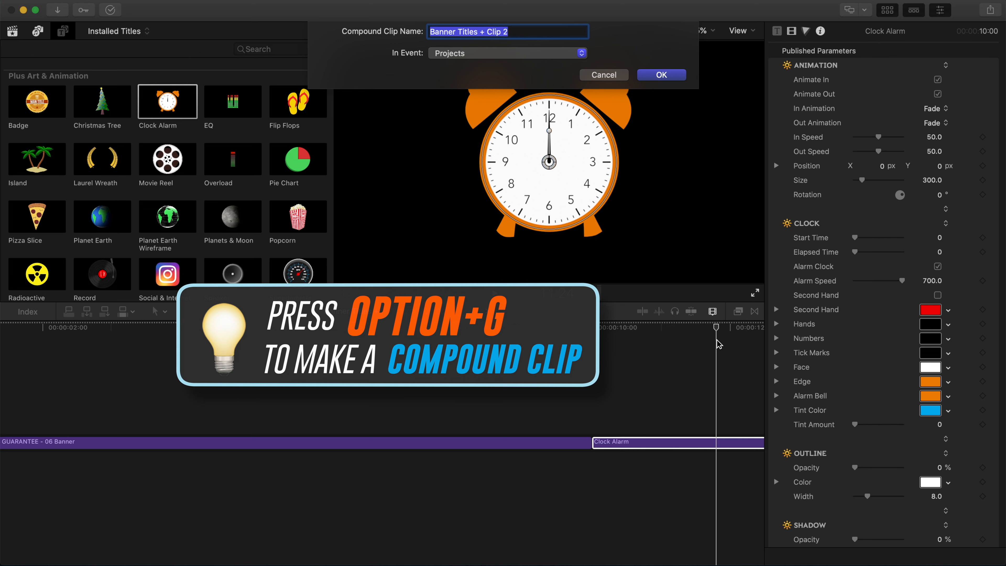
{"action": "key", "text": "Return"}
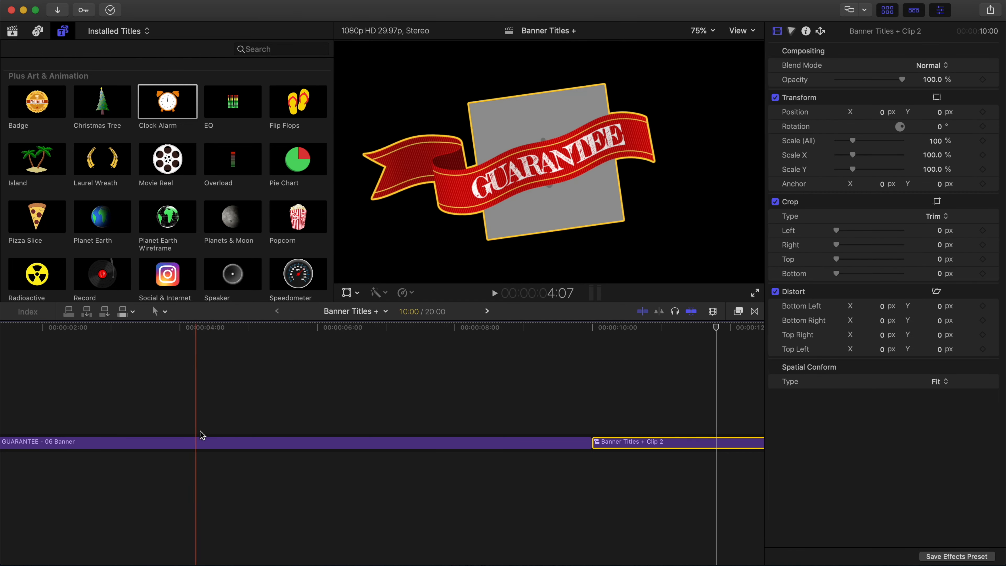
Select the GUARANTEE banner in the timeline and start choosing a source clip for its extras Drop Zone.
{"action": "left_click", "coordinate": [226, 443]}
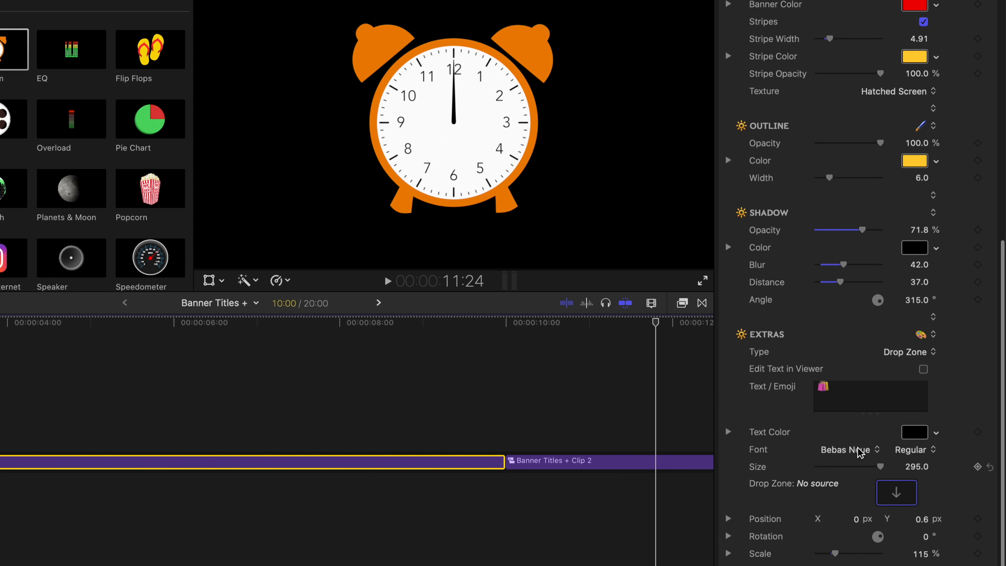
{"action": "left_click", "coordinate": [899, 499]}
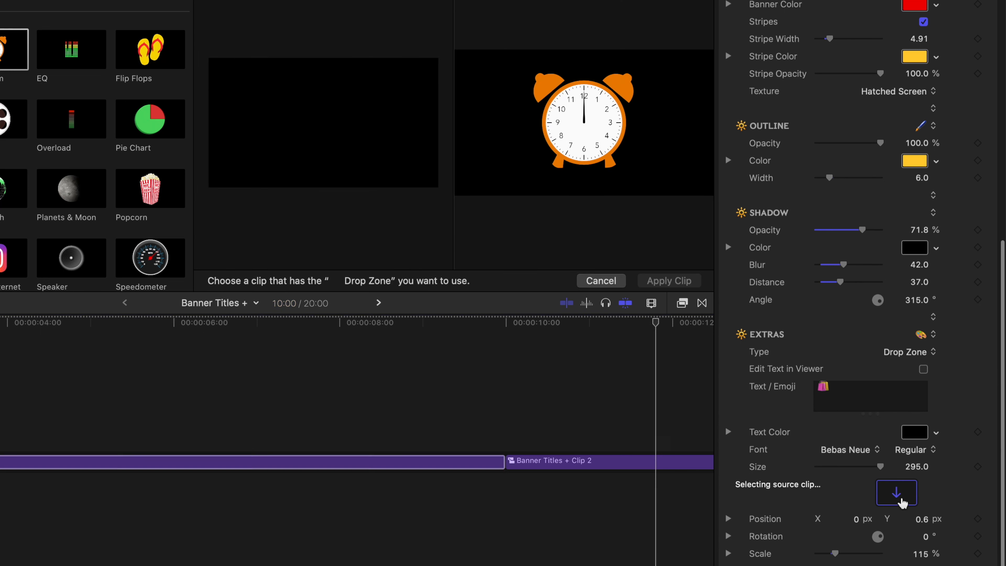
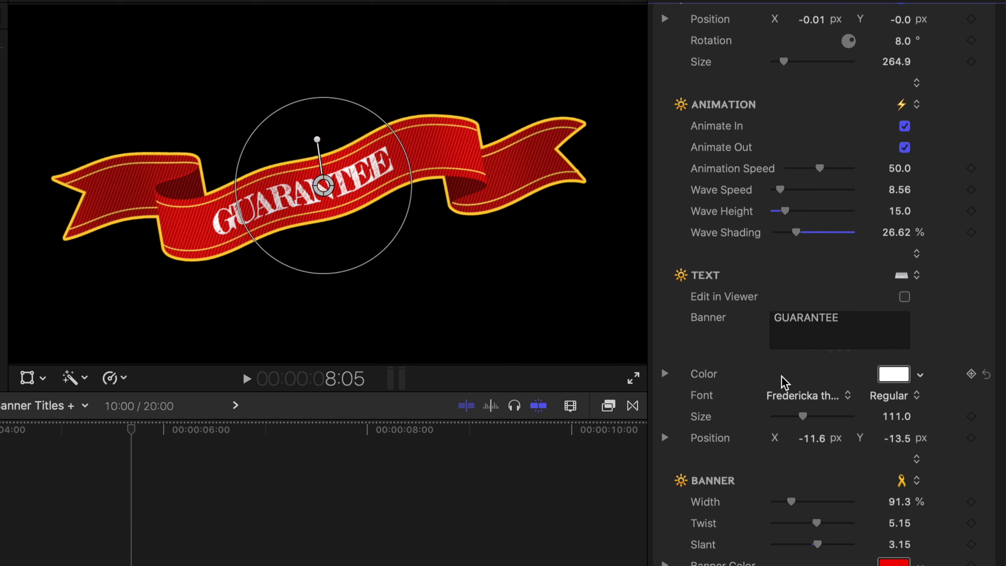
Set the GUARANTEE banner's width to 101.95%.
{"action": "left_click_drag", "start_coordinate": [791, 502], "coordinate": [792, 502]}
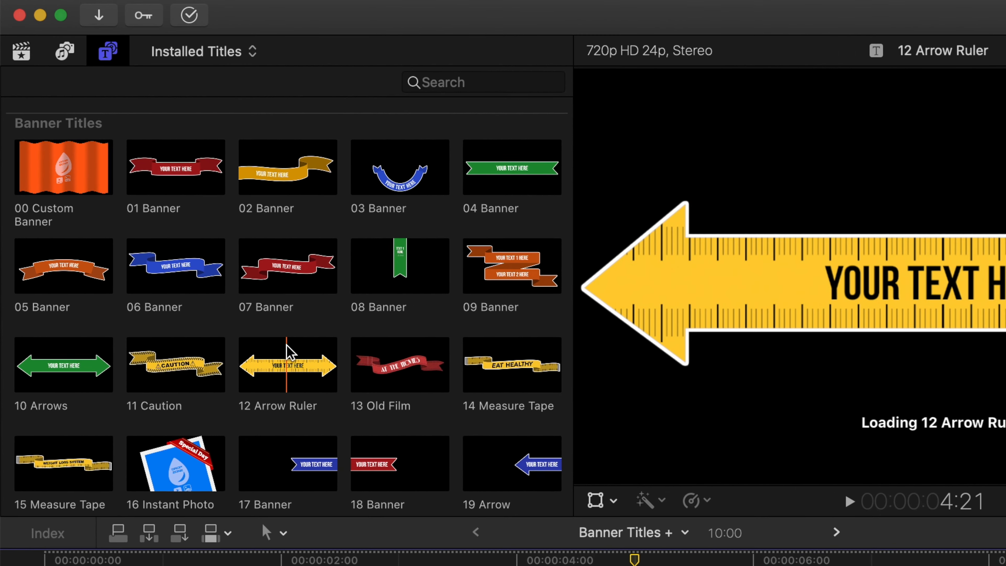
Add the Badge title from Plus Art & Animation beneath the GUARANTEE banner, starting at the beginning of the timeline.
{"action": "scroll", "coordinate": [238, 289], "scroll_direction": "down", "scroll_amount": 5}
{"action": "scroll", "coordinate": [290, 352], "scroll_direction": "down", "scroll_amount": 6}
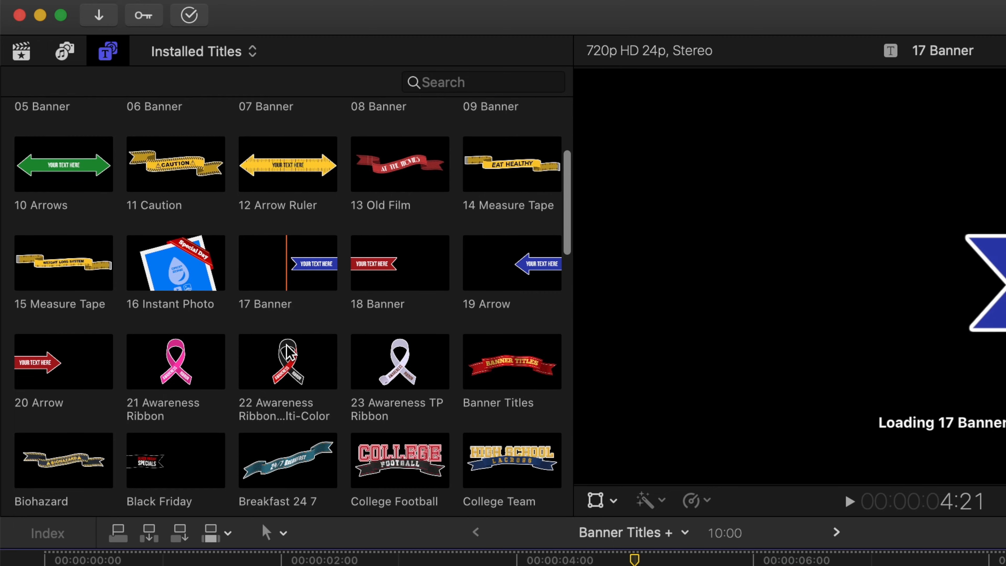
{"action": "scroll", "coordinate": [290, 351], "scroll_direction": "down", "scroll_amount": 10}
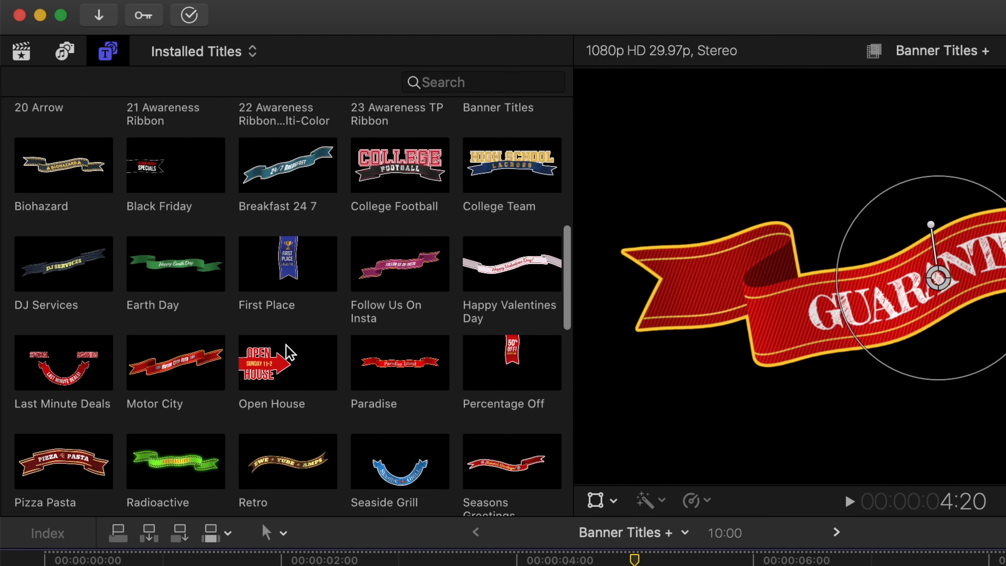
{"action": "scroll", "coordinate": [290, 352], "scroll_direction": "down", "scroll_amount": 5}
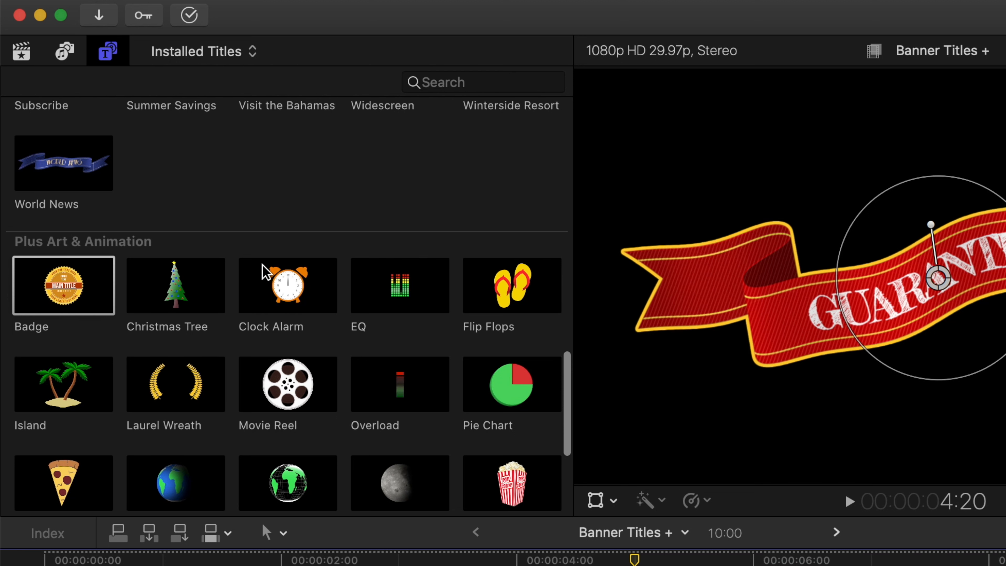
{"action": "scroll", "coordinate": [260, 273], "scroll_direction": "down", "scroll_amount": 3}
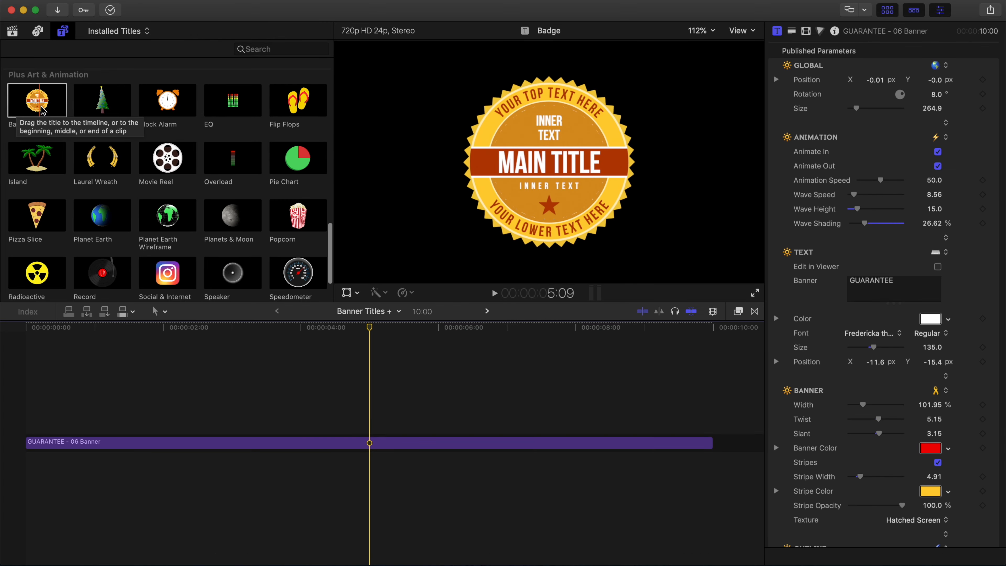
{"action": "left_click", "coordinate": [38, 116]}
{"action": "left_click_drag", "start_coordinate": [38, 116], "coordinate": [24, 471]}
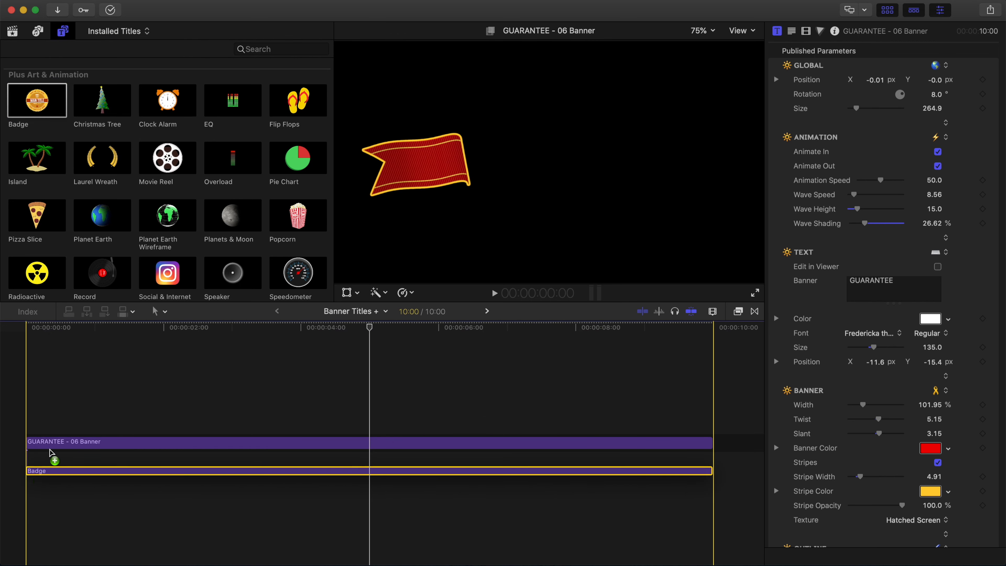
Move the playhead to 4:29 and rotate the Badge to 17°.
{"action": "left_click", "coordinate": [370, 328]}
{"action": "left_click", "coordinate": [369, 327]}
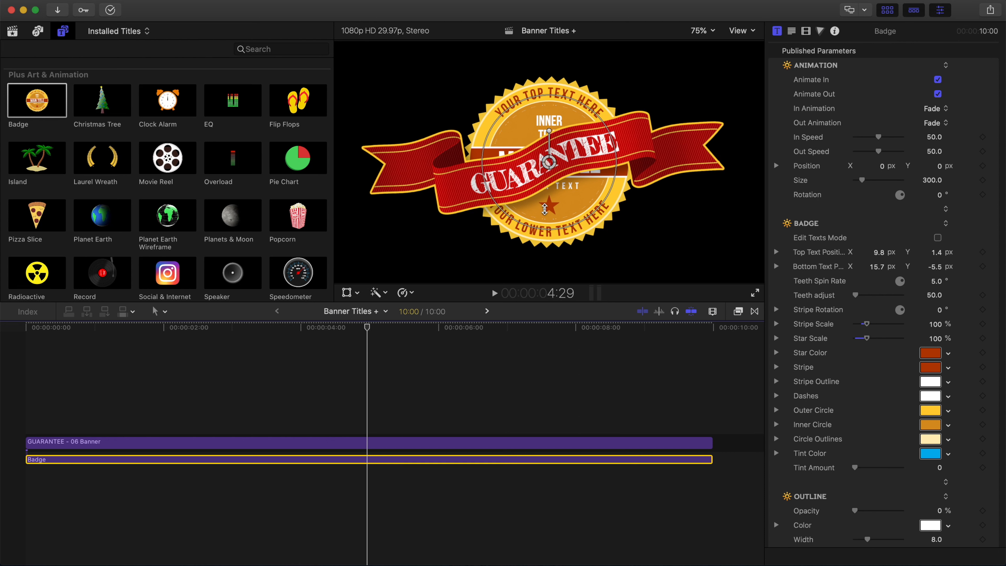
{"action": "left_click_drag", "start_coordinate": [550, 134], "coordinate": [539, 132]}
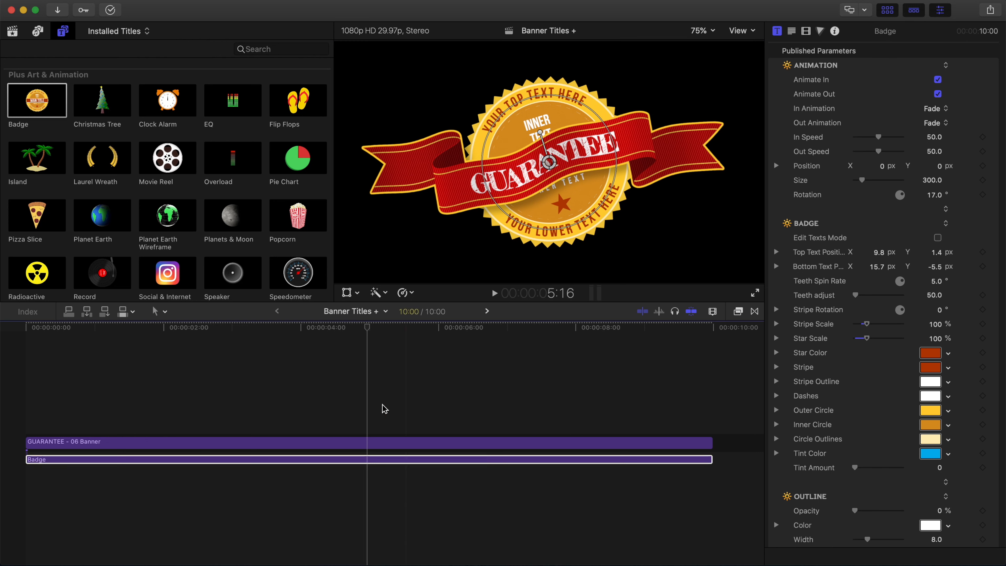
Turn off the visibility of the GUARANTEE banner clip and select the Badge title below it.
{"action": "left_click", "coordinate": [366, 443]}
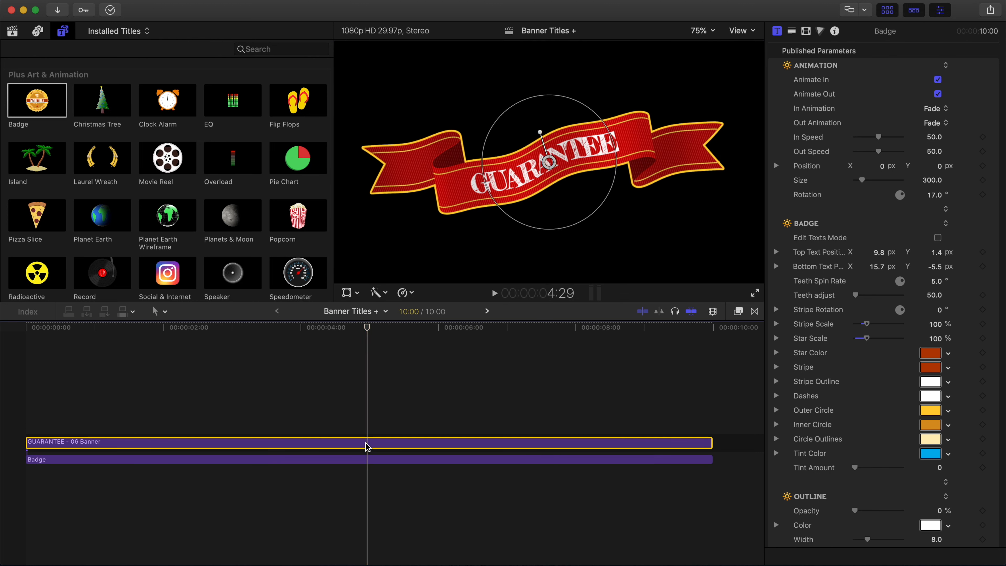
{"action": "key", "text": "v"}
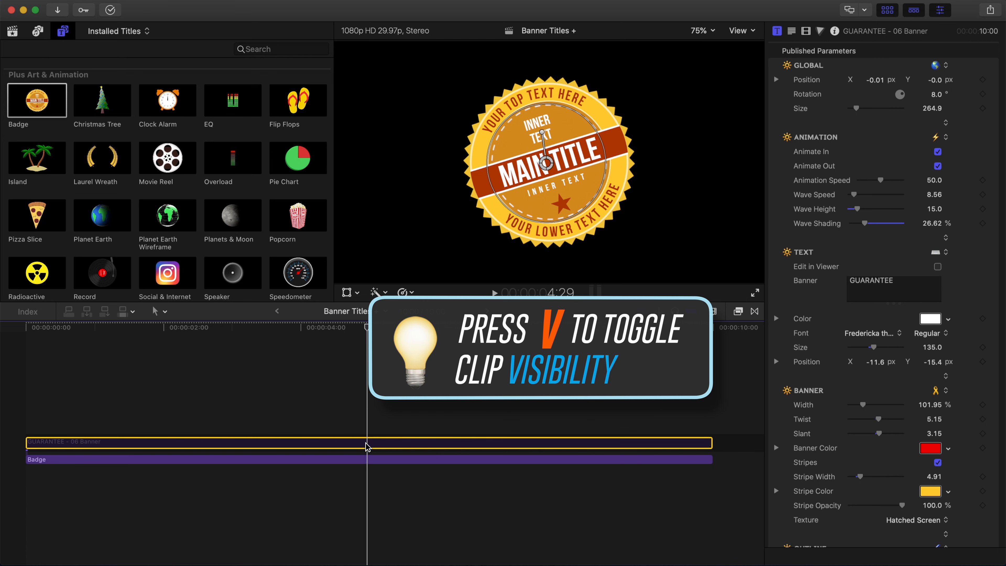
{"action": "left_click", "coordinate": [368, 459]}
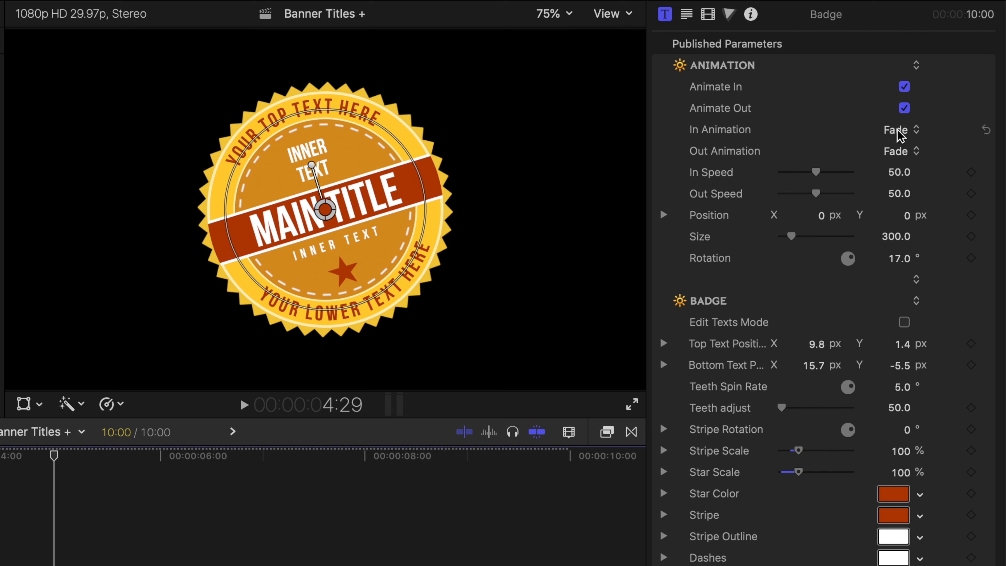
{"action": "left_click", "coordinate": [901, 136]}
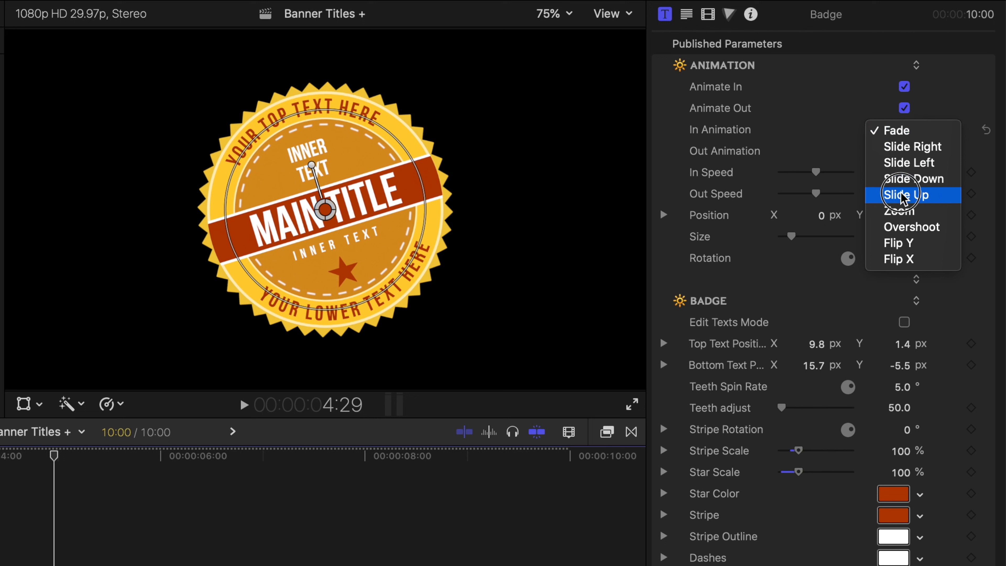
{"action": "left_click", "coordinate": [905, 248]}
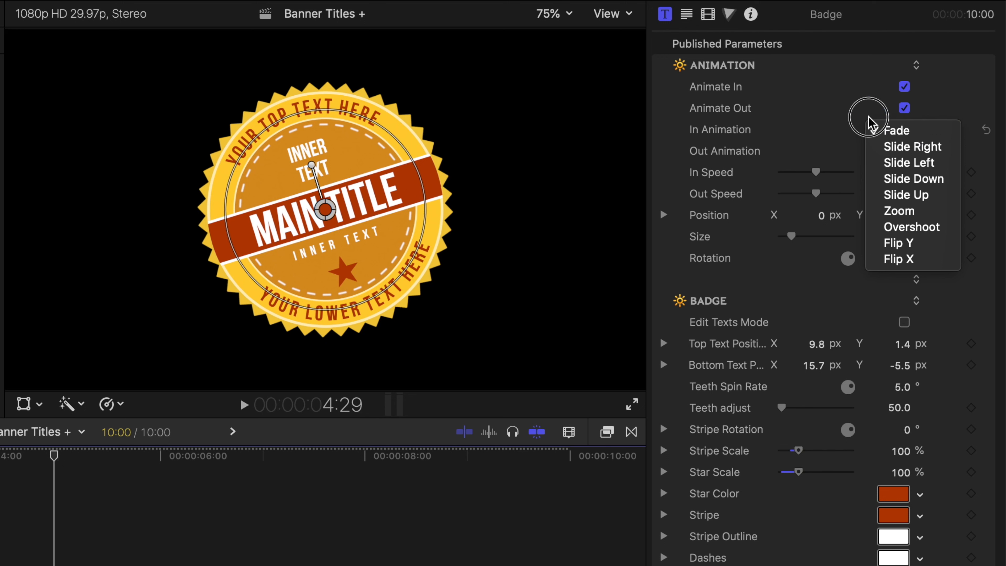
{"action": "left_click", "coordinate": [814, 112]}
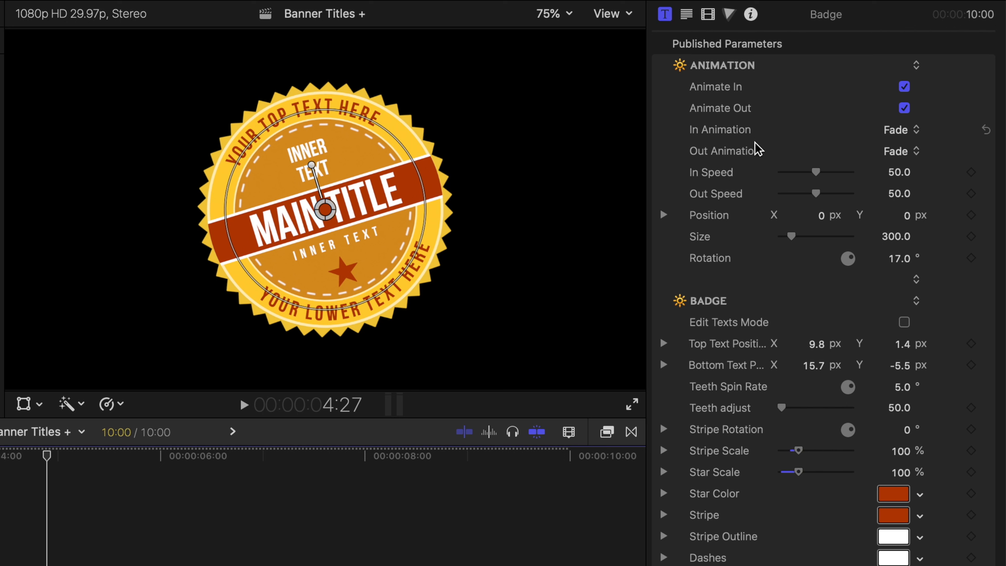
Try Slide Right as the Badge's In Animation and play the title from the start.
{"action": "left_click", "coordinate": [899, 131]}
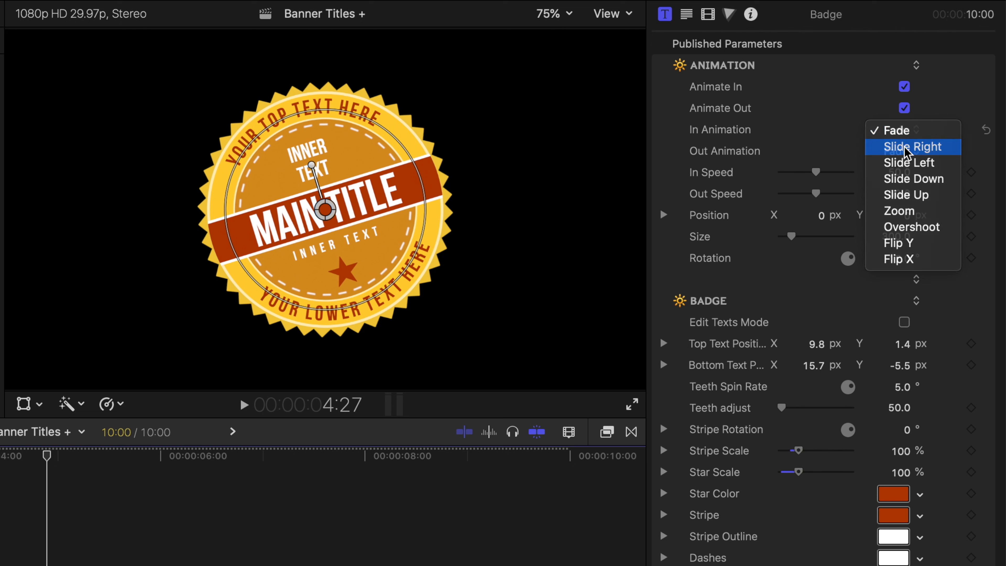
{"action": "left_click", "coordinate": [904, 147]}
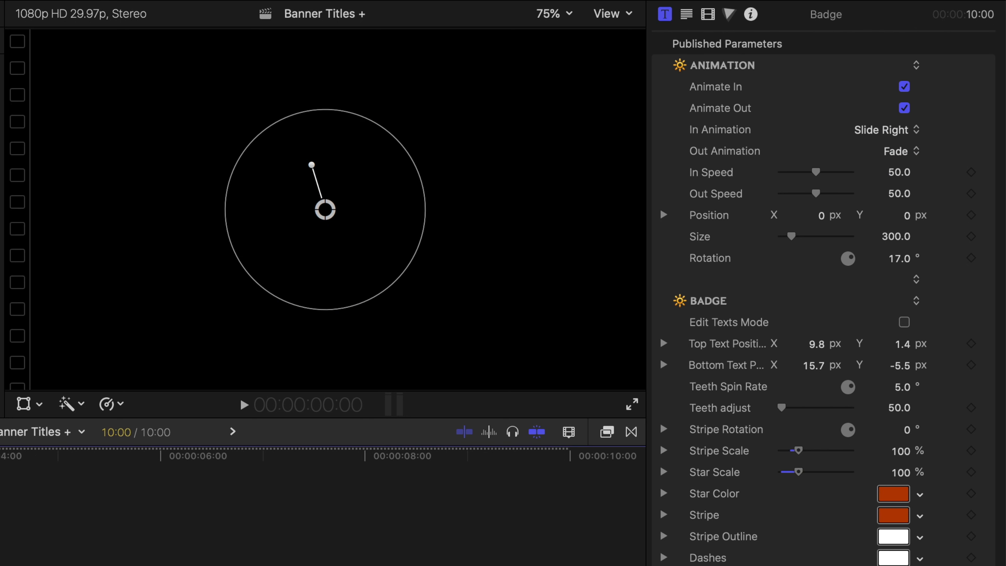
{"action": "key", "text": "space"}
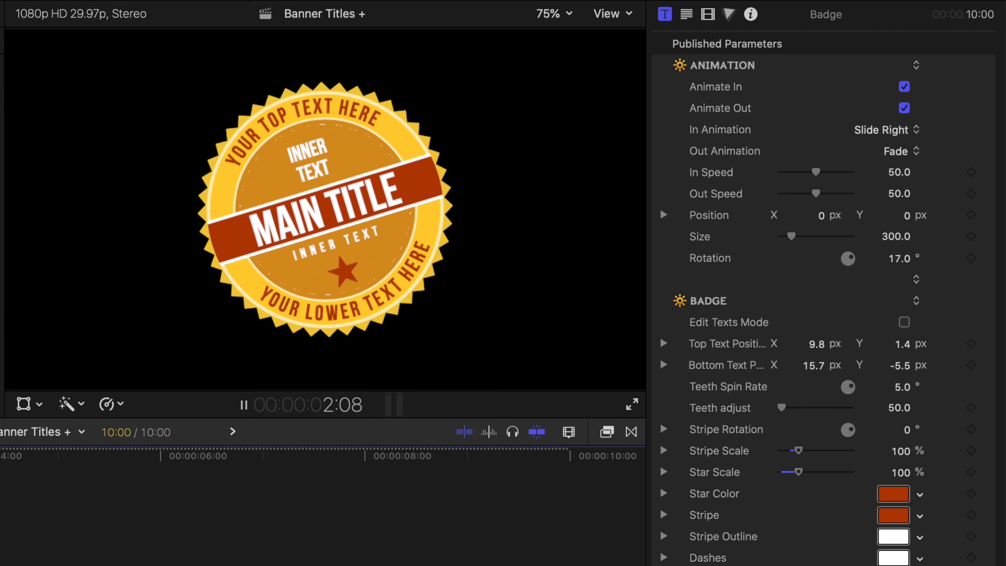
{"action": "key", "text": "space"}
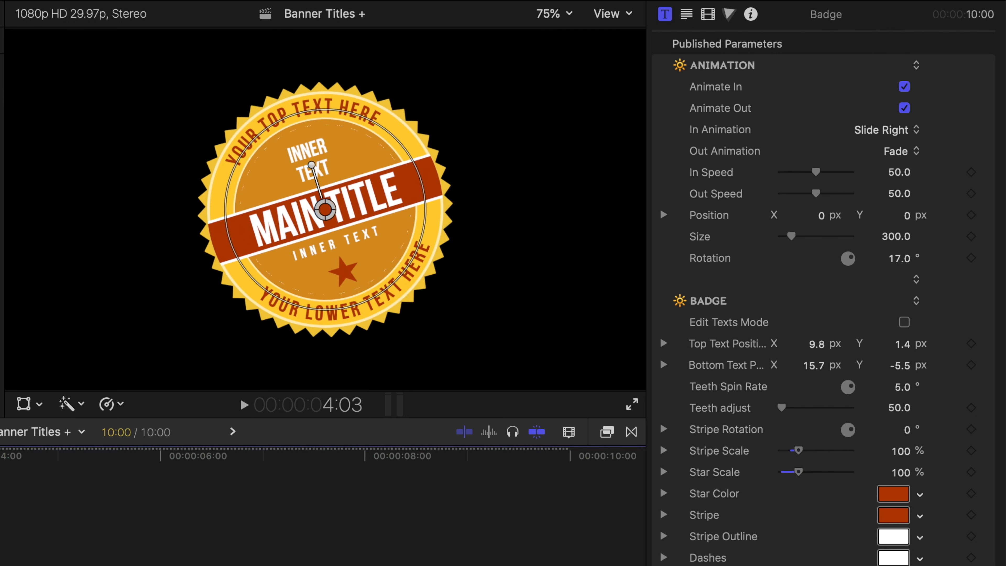
Set the Badge's In Animation to Zoom and preview its entrance over the first seconds of the timeline.
{"action": "left_click", "coordinate": [887, 130]}
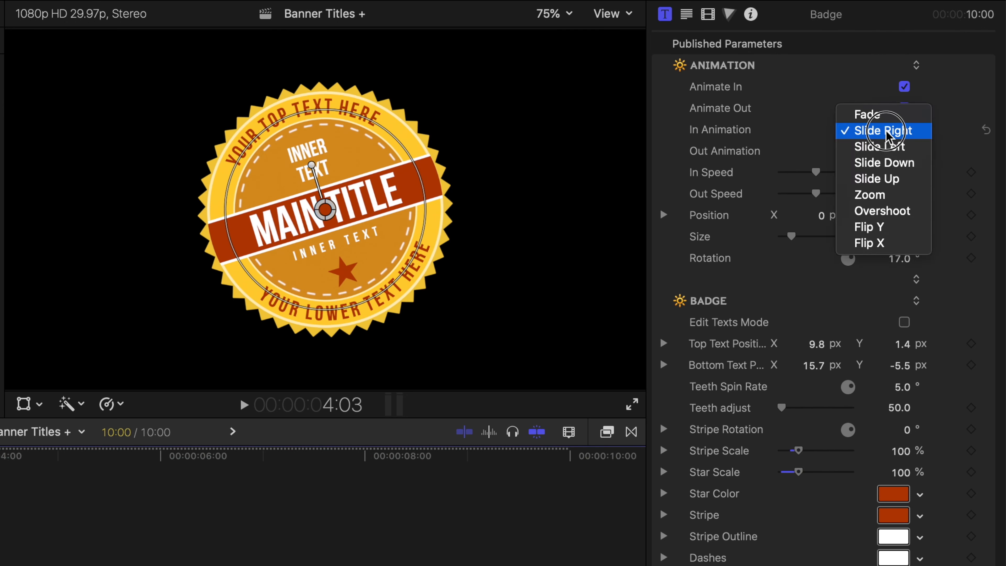
{"action": "left_click", "coordinate": [896, 195]}
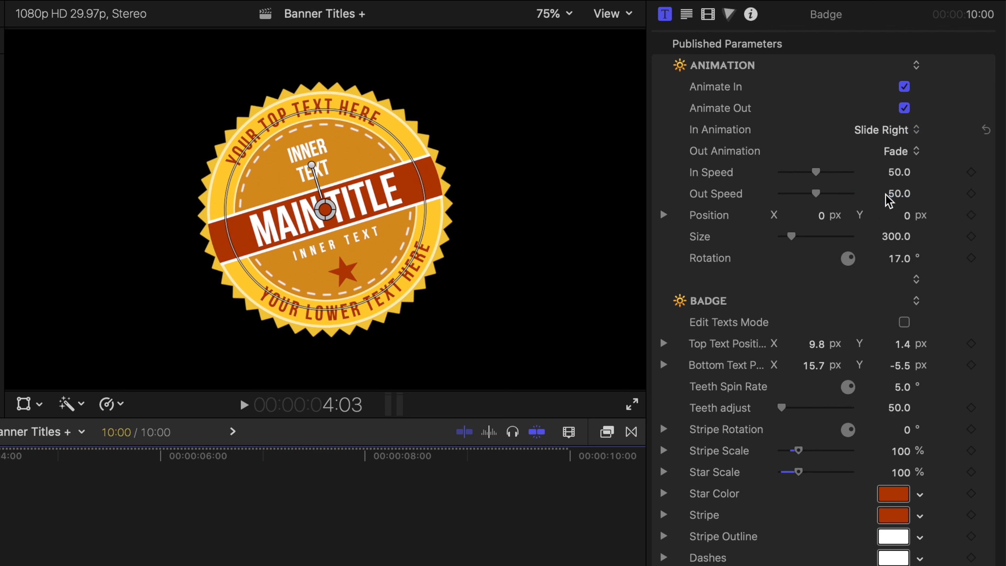
{"action": "key", "text": "space"}
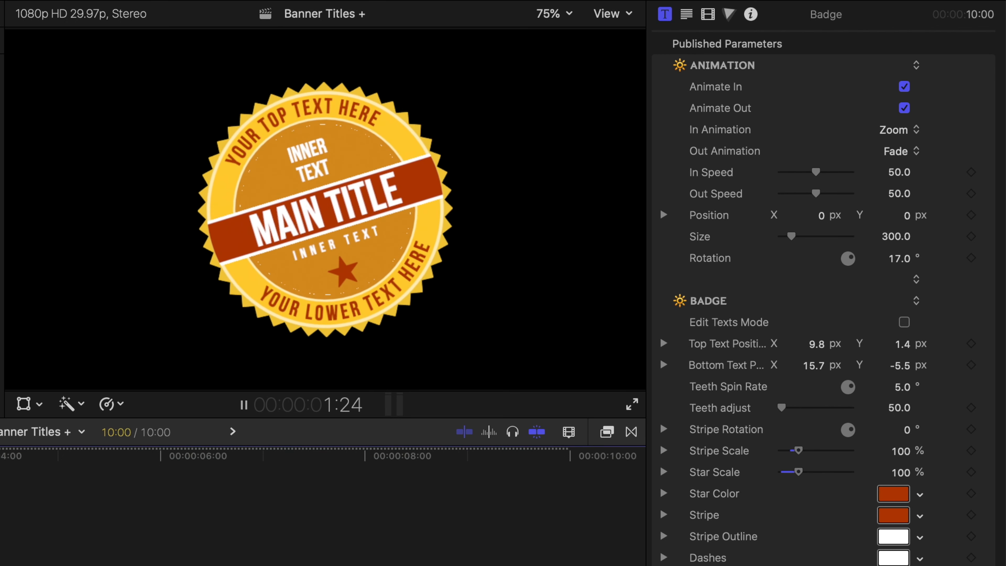
{"action": "key", "text": "space"}
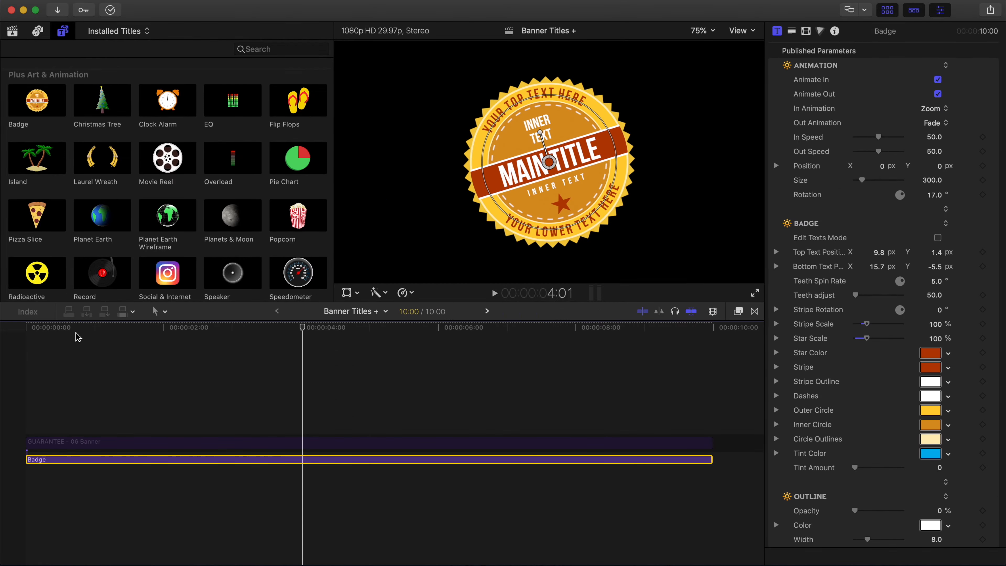
{"action": "left_click_drag", "start_coordinate": [76, 336], "coordinate": [164, 335]}
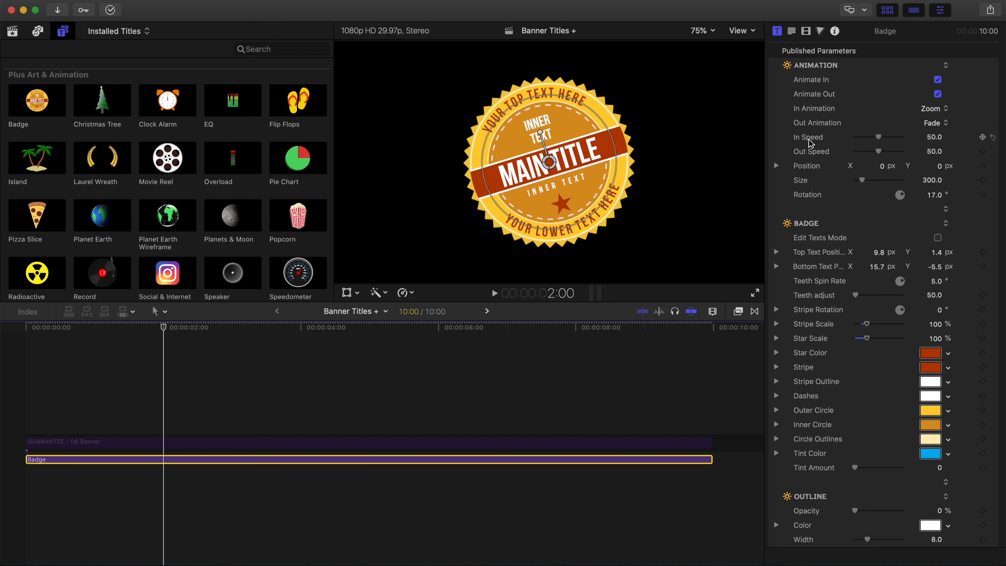
Try a slower In Speed of 12.7 on the Badge and preview the entrance from the start.
{"action": "left_click_drag", "start_coordinate": [878, 140], "coordinate": [862, 142]}
{"action": "left_click", "coordinate": [159, 328]}
{"action": "left_click_drag", "start_coordinate": [159, 328], "coordinate": [26, 341]}
{"action": "key", "text": "space"}
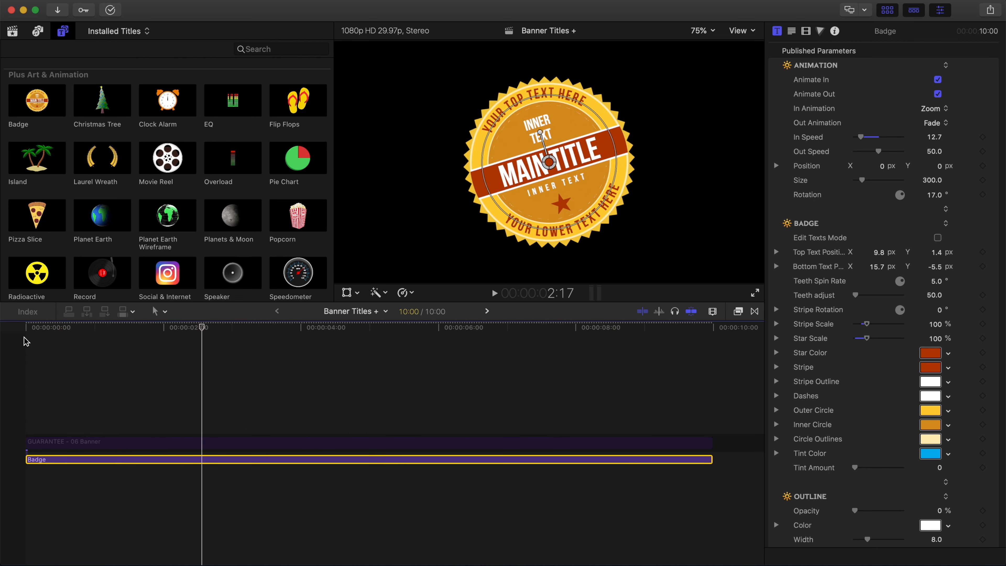
{"action": "left_click_drag", "start_coordinate": [27, 331], "coordinate": [187, 335]}
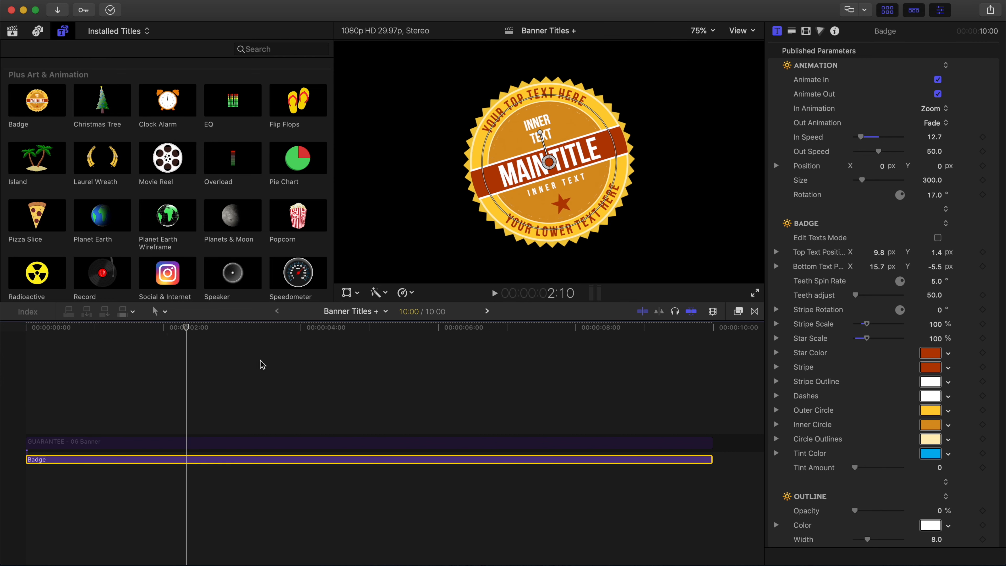
{"action": "left_click_drag", "start_coordinate": [187, 328], "coordinate": [228, 342]}
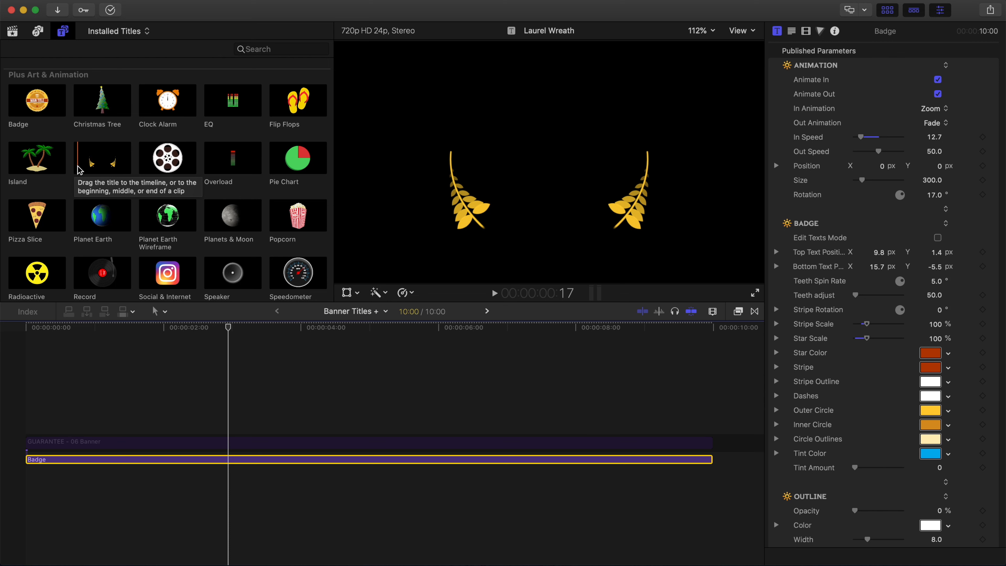
At 4:04, try enlarging the Badge to size 329, reset the size, and try shifting its horizontal position.
{"action": "left_click_drag", "start_coordinate": [229, 331], "coordinate": [309, 345]}
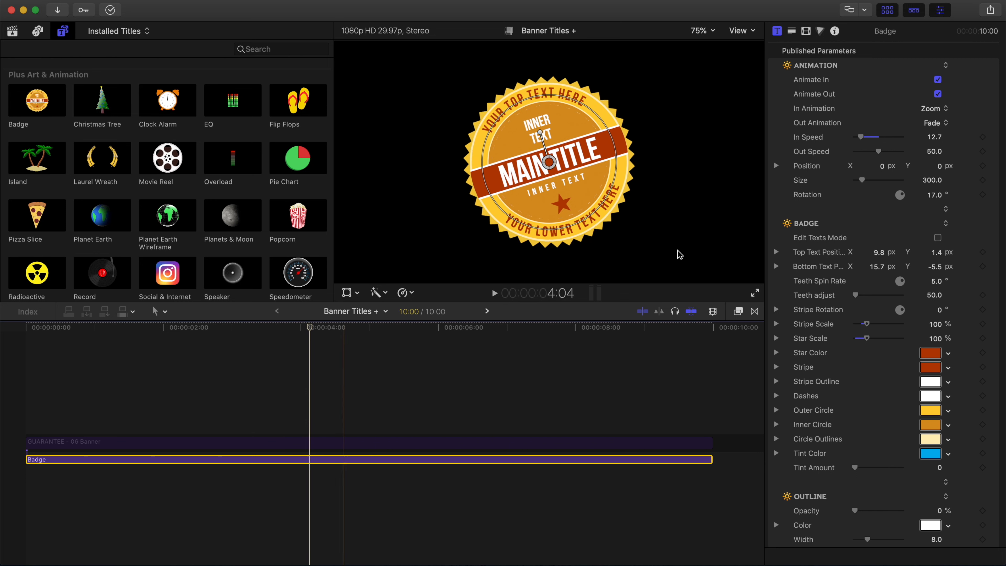
{"action": "left_click_drag", "start_coordinate": [861, 180], "coordinate": [862, 183]}
{"action": "left_click_drag", "start_coordinate": [860, 180], "coordinate": [866, 182]}
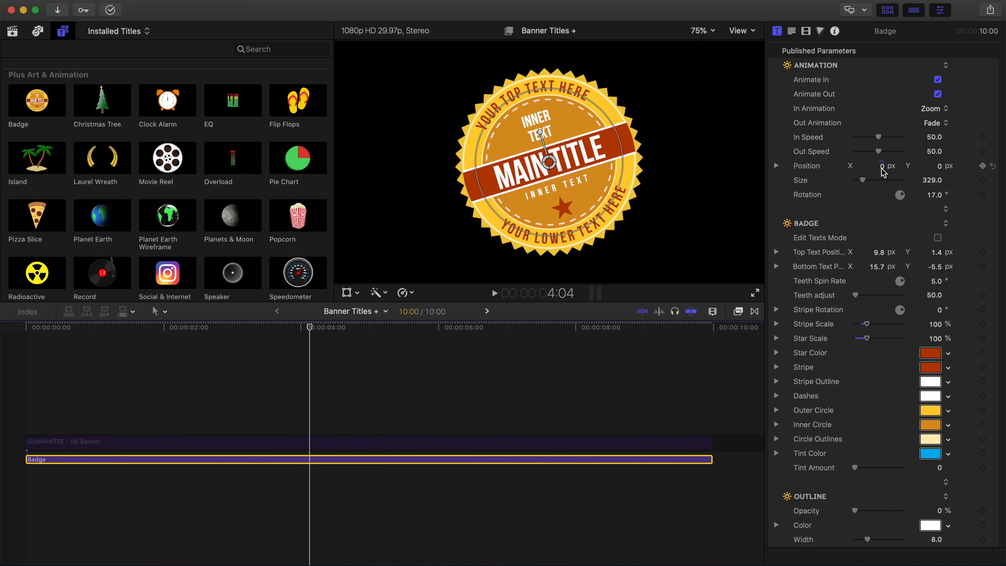
{"action": "left_click", "coordinate": [992, 181]}
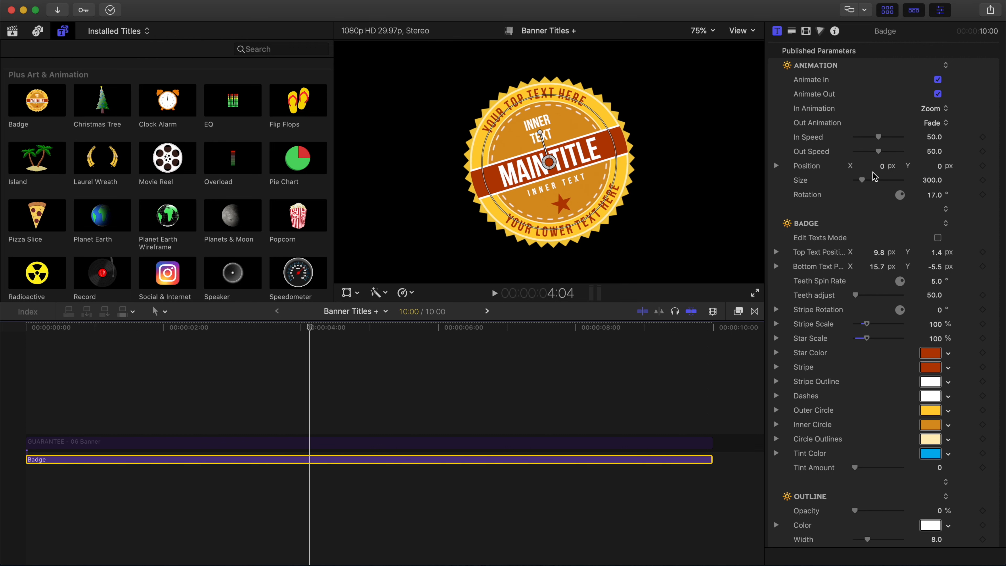
{"action": "mouse_move", "coordinate": [882, 166]}
{"action": "left_mouse_down"}
{"action": "mouse_move", "coordinate": [871, 166]}
{"action": "mouse_move", "coordinate": [880, 166]}
{"action": "left_mouse_up"}
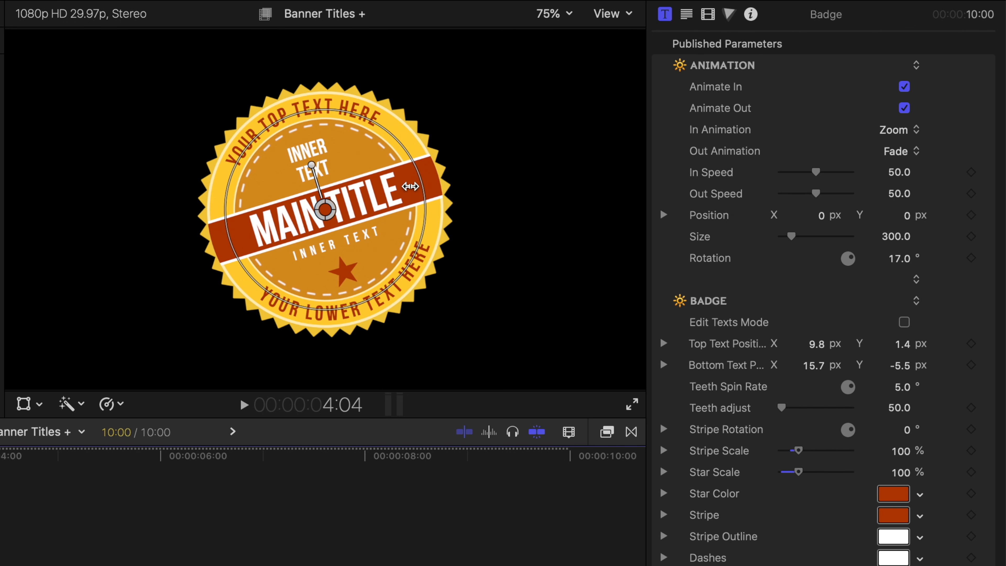
Turn on the Badge's Edit Texts Mode and move the playhead to 5:03.
{"action": "left_click", "coordinate": [904, 322]}
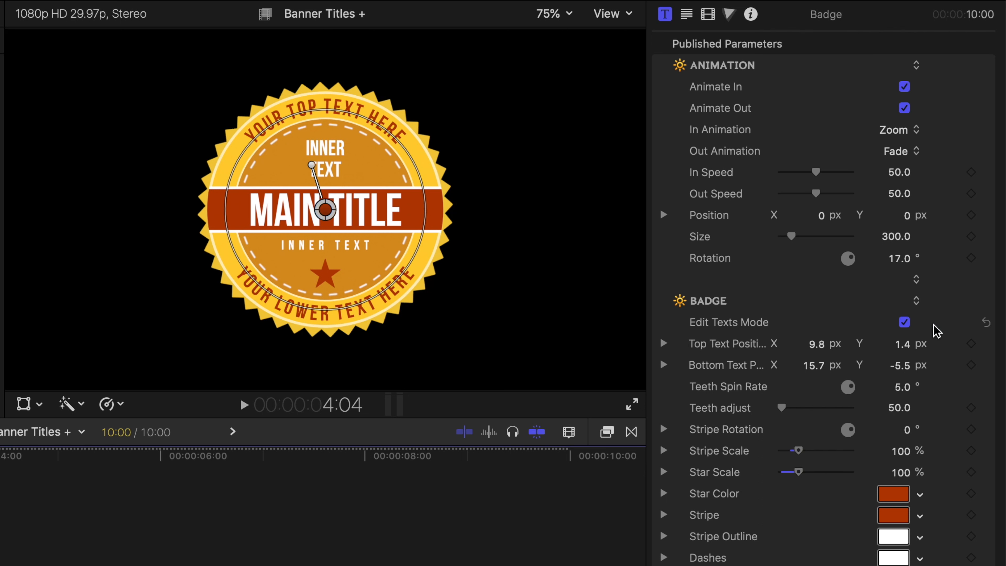
{"action": "left_click", "coordinate": [906, 324]}
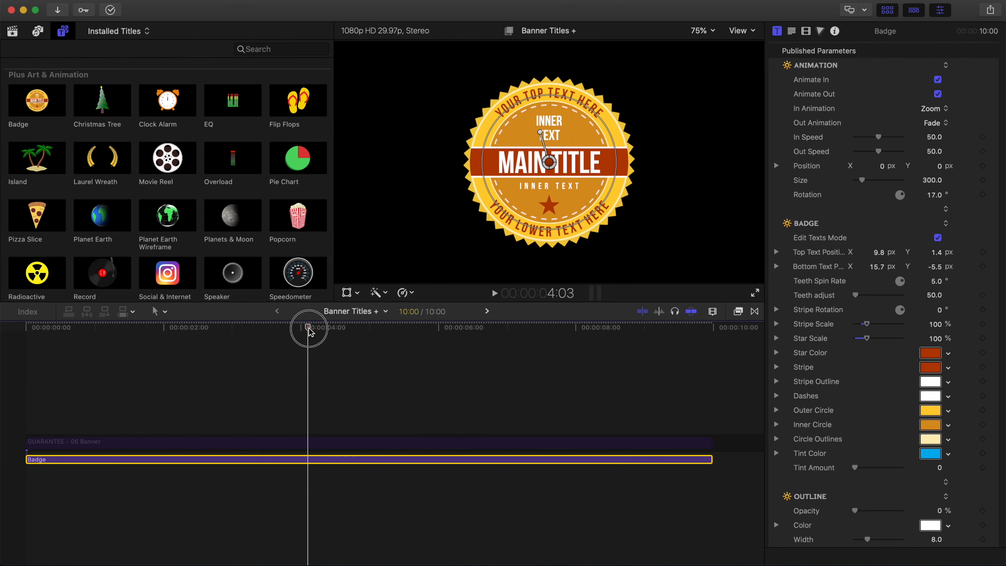
{"action": "left_click_drag", "start_coordinate": [309, 331], "coordinate": [377, 349]}
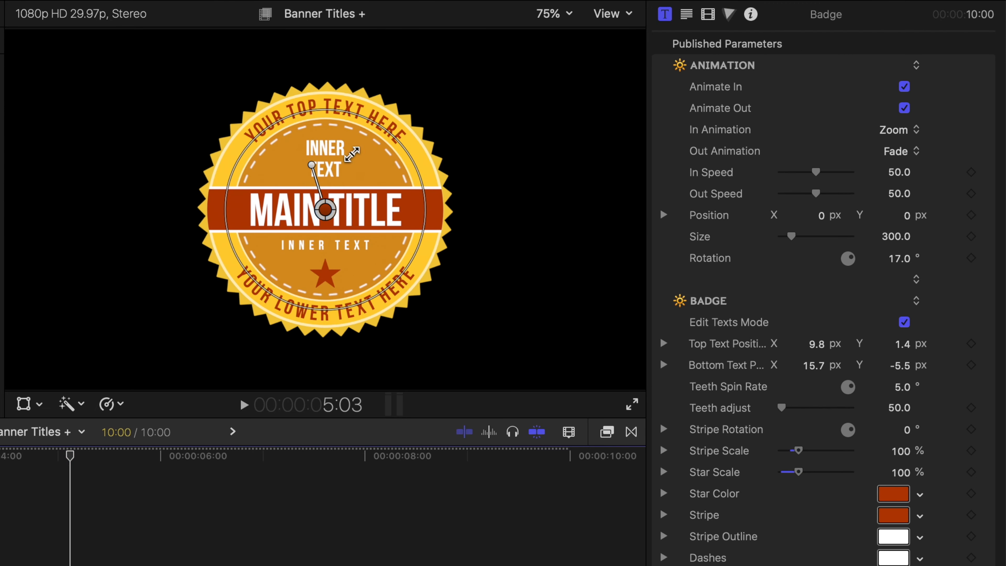
Replace the badge's curved top text with a star emoji found by searching the character viewer for STAR.
{"action": "left_click", "coordinate": [346, 111]}
{"action": "double_click", "coordinate": [346, 111]}
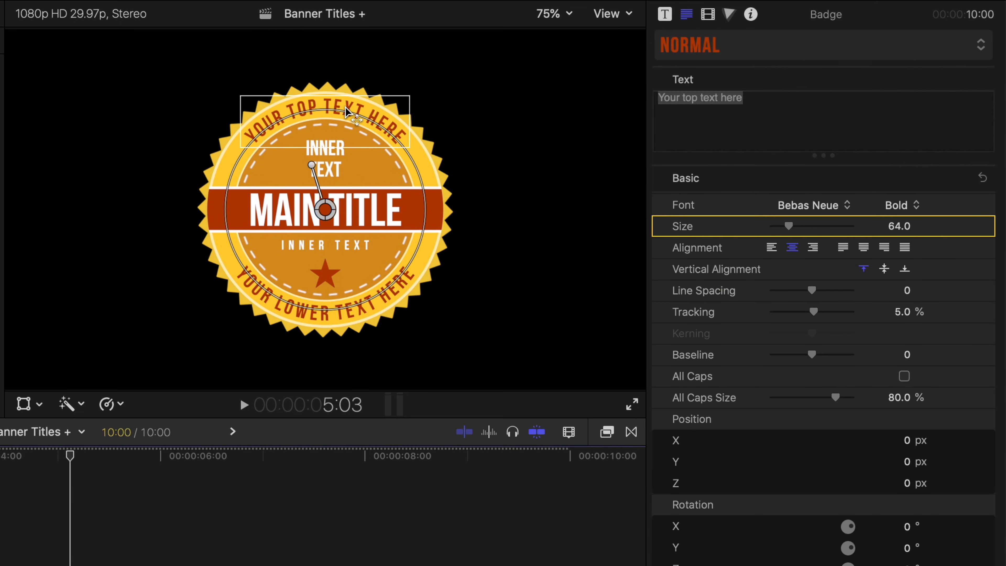
{"action": "left_click_drag", "start_coordinate": [345, 111], "coordinate": [326, 111]}
{"action": "double_click", "coordinate": [350, 105]}
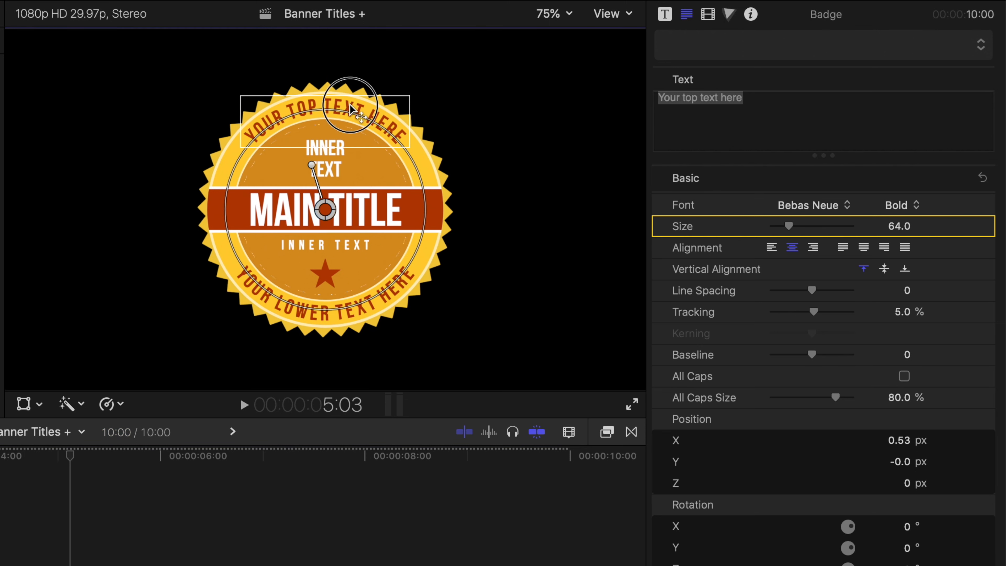
{"action": "left_click", "coordinate": [257, 132]}
{"action": "left_click_drag", "start_coordinate": [257, 132], "coordinate": [409, 152]}
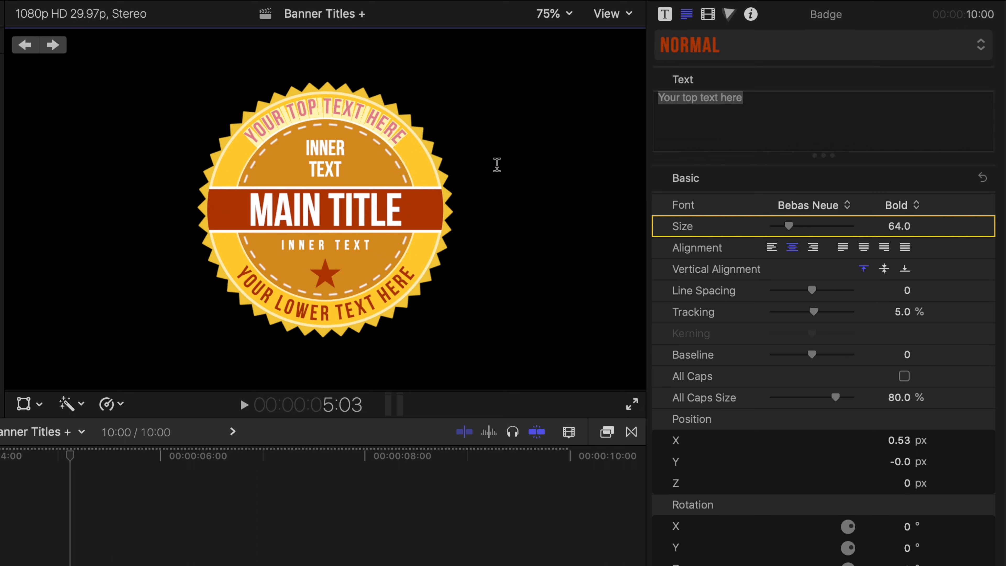
{"action": "left_click", "coordinate": [657, 101]}
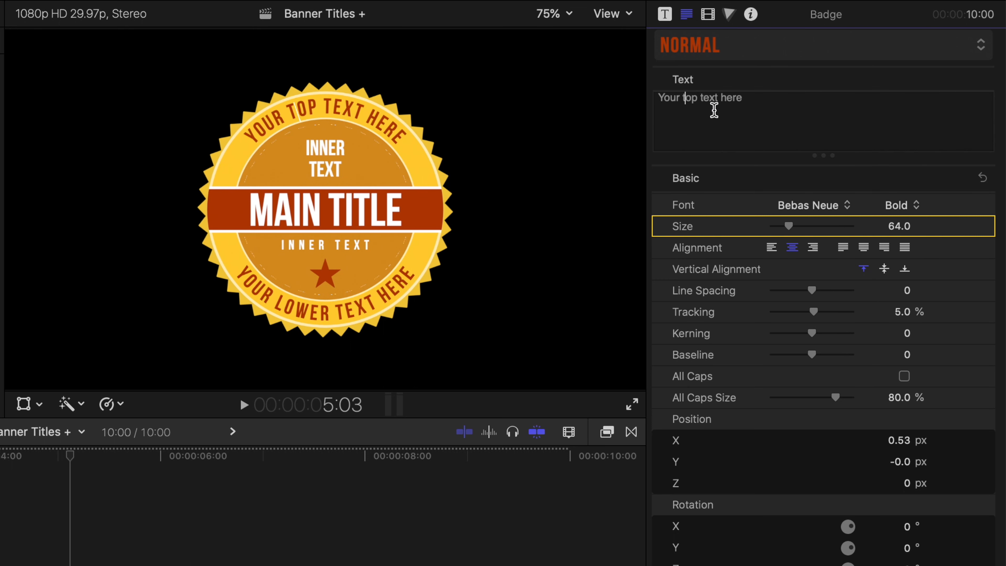
{"action": "double_click", "coordinate": [725, 99]}
{"action": "left_click_drag", "start_coordinate": [726, 98], "coordinate": [654, 99]}
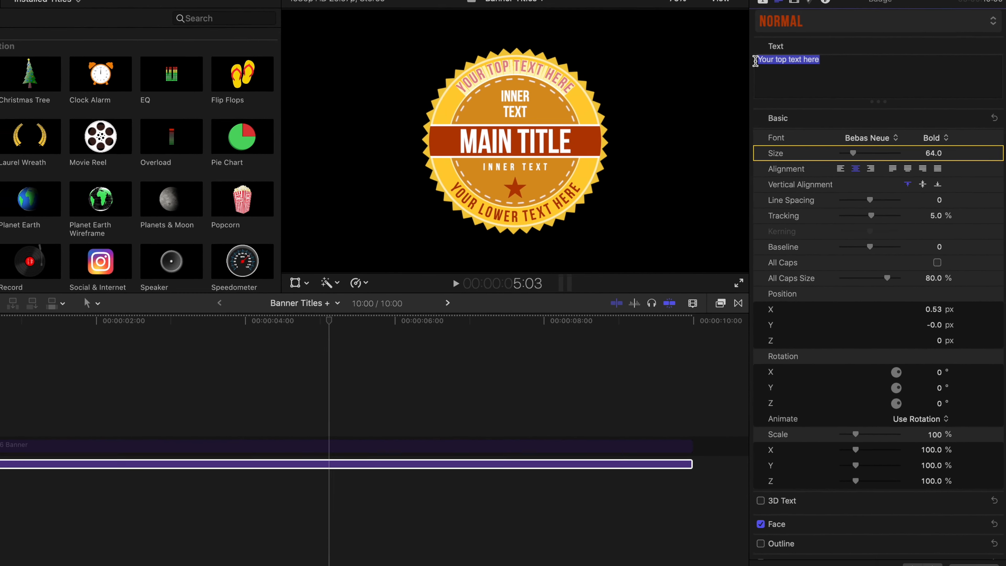
{"action": "key", "text": "ctrl+super+space"}
{"action": "left_click", "coordinate": [725, 65]}
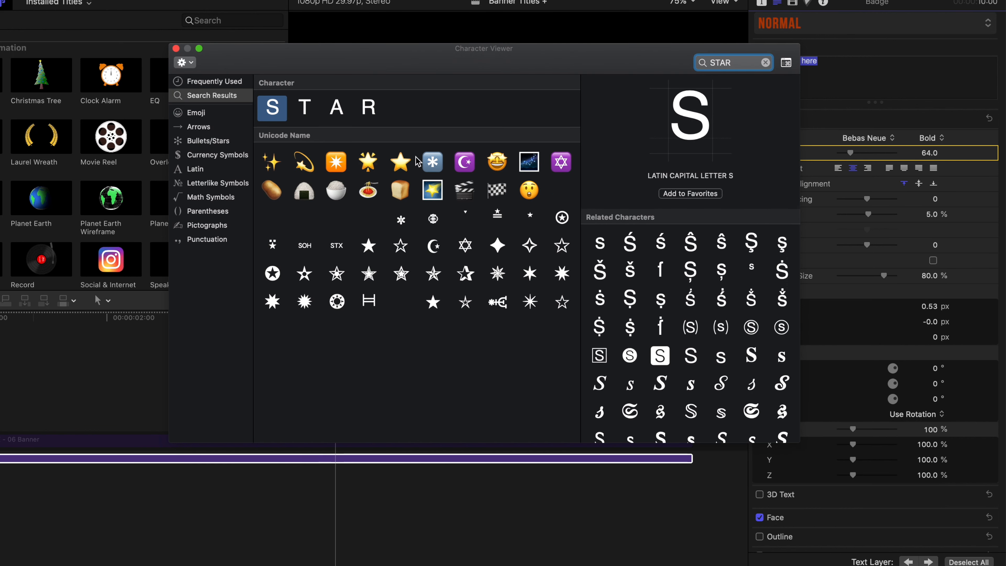
{"action": "double_click", "coordinate": [401, 163]}
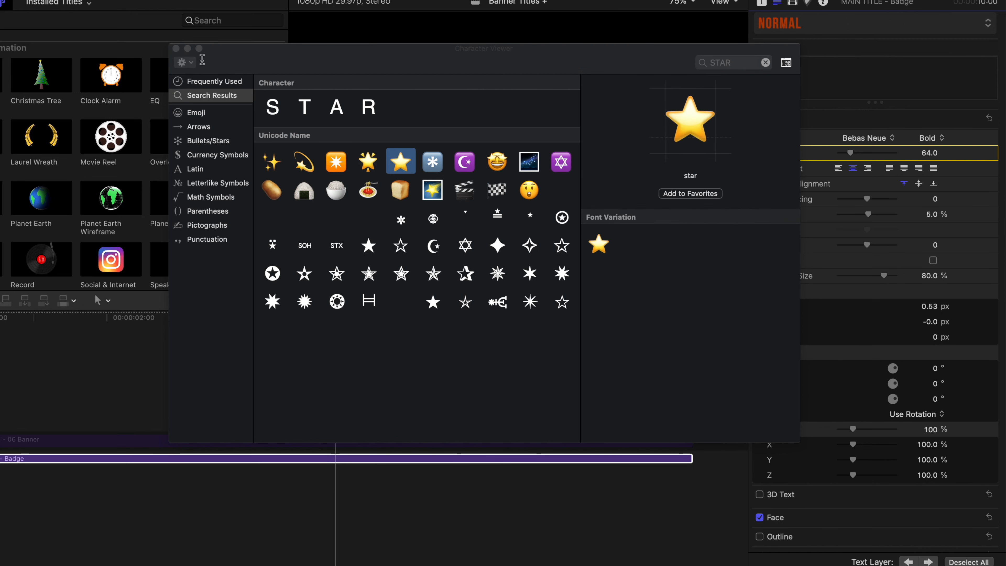
{"action": "left_click", "coordinate": [176, 48]}
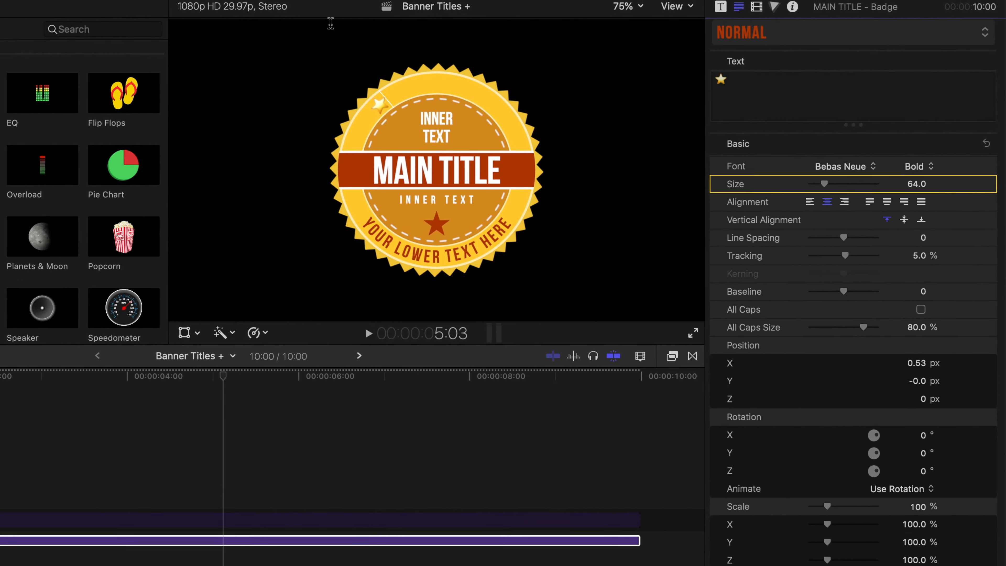
Copy the star in the badge's top text and paste it twice to make three stars in a row.
{"action": "left_click_drag", "start_coordinate": [736, 81], "coordinate": [719, 80]}
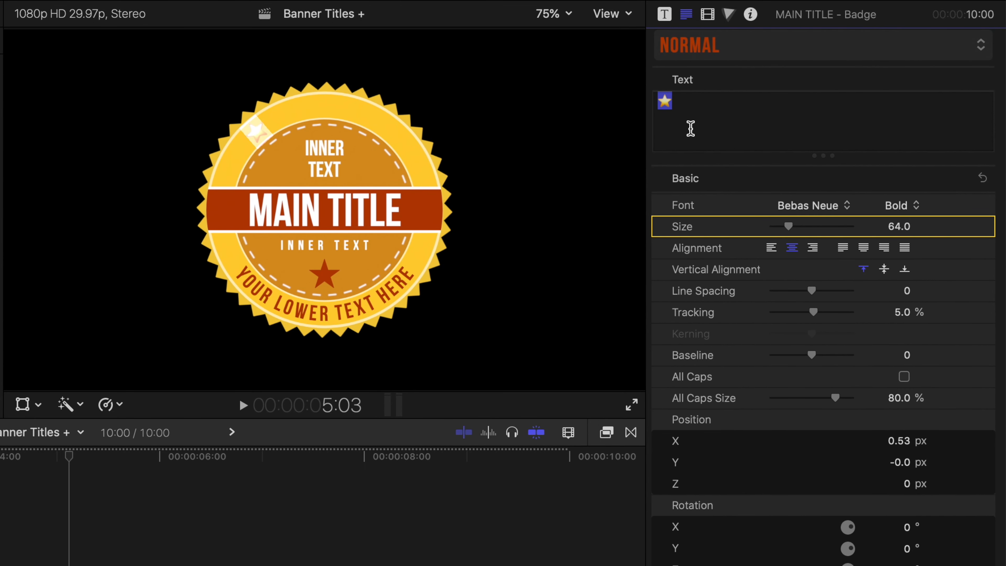
{"action": "key", "text": "super+c"}
{"action": "left_click", "coordinate": [680, 105]}
{"action": "key", "text": "super+v"}
{"action": "key", "text": "super+v"}
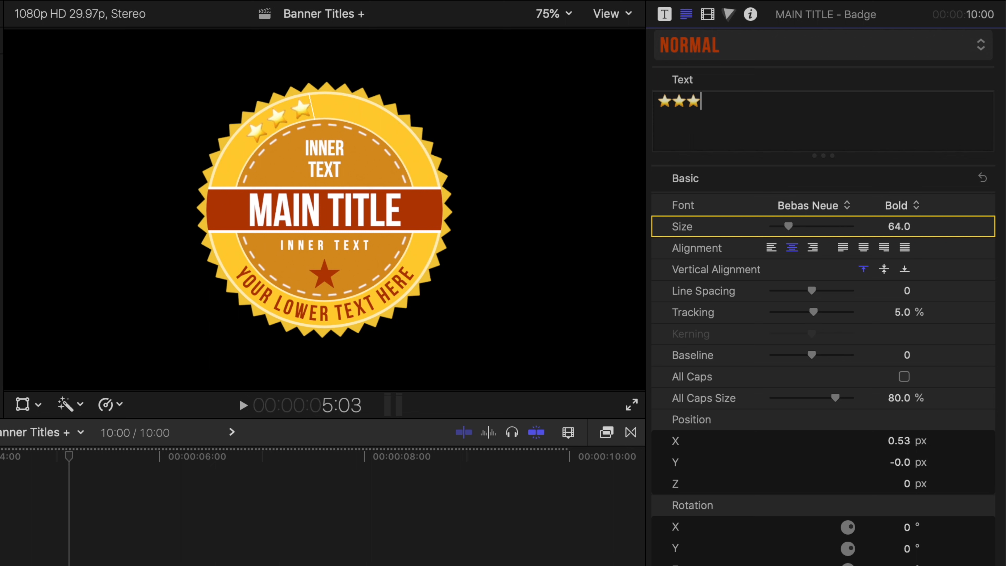
Add QUALITY ASSURANCE after the three stars in the top text and finish it with three copied stars.
{"action": "type", "text": "QUALITY ASSURANCE"}
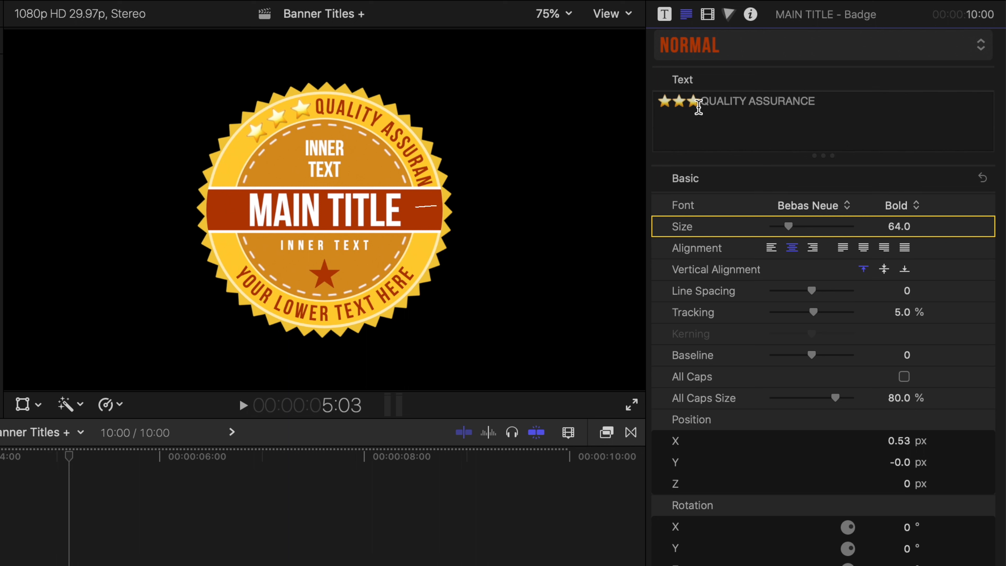
{"action": "left_click_drag", "start_coordinate": [700, 101], "coordinate": [659, 101]}
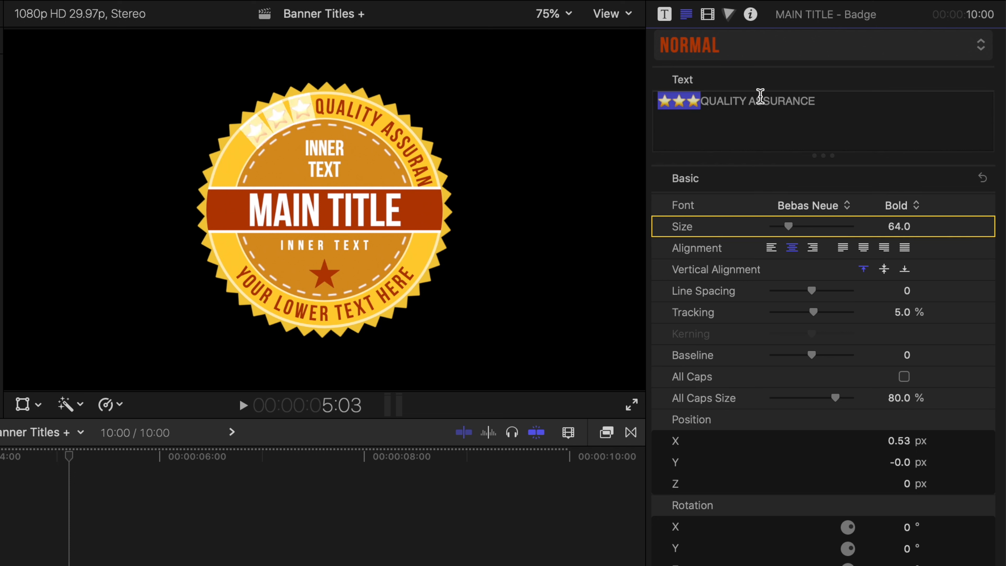
{"action": "left_click", "coordinate": [828, 101]}
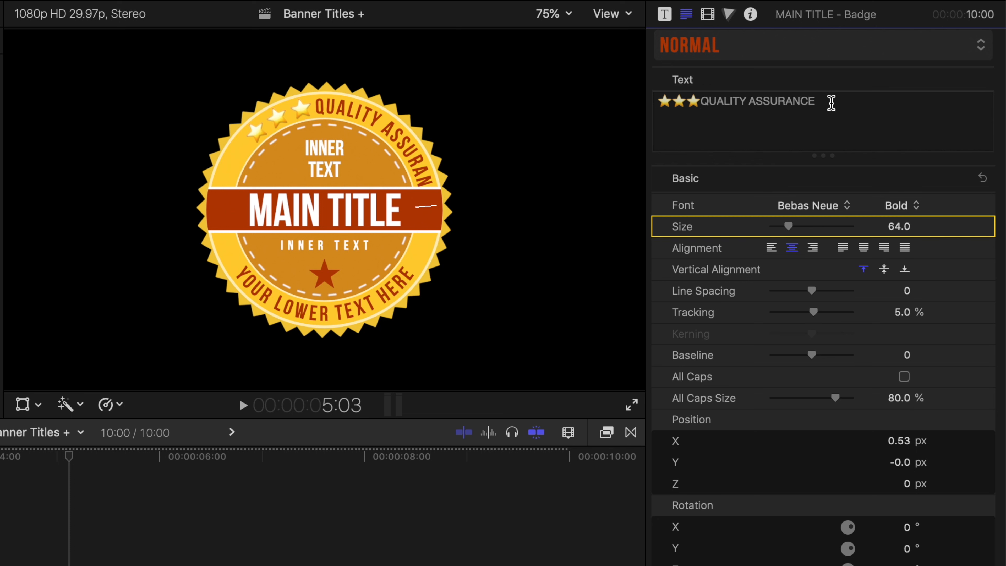
{"action": "key", "text": "super+v"}
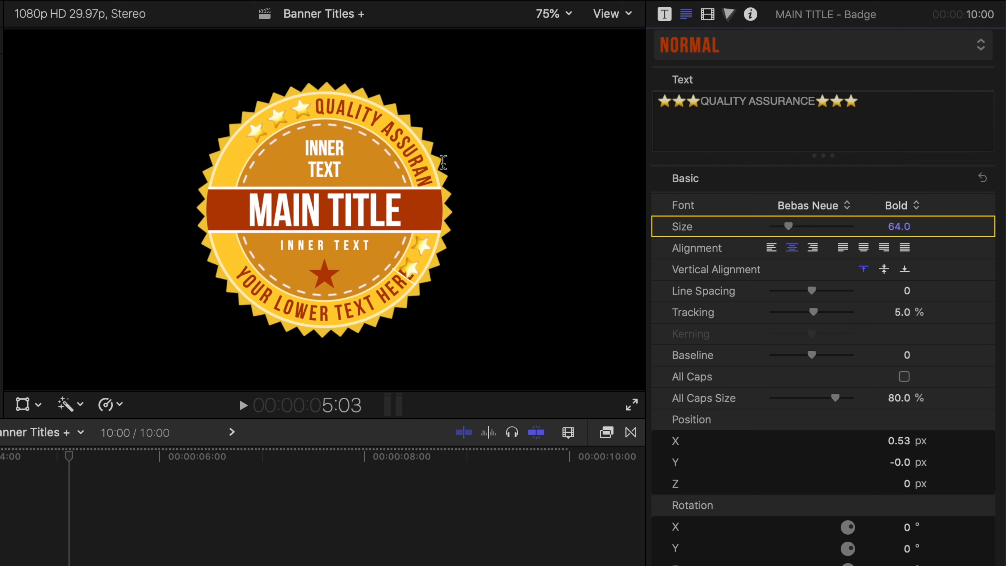
Set the badge's Top Text Position X to -8.7 px.
{"action": "left_click", "coordinate": [667, 16]}
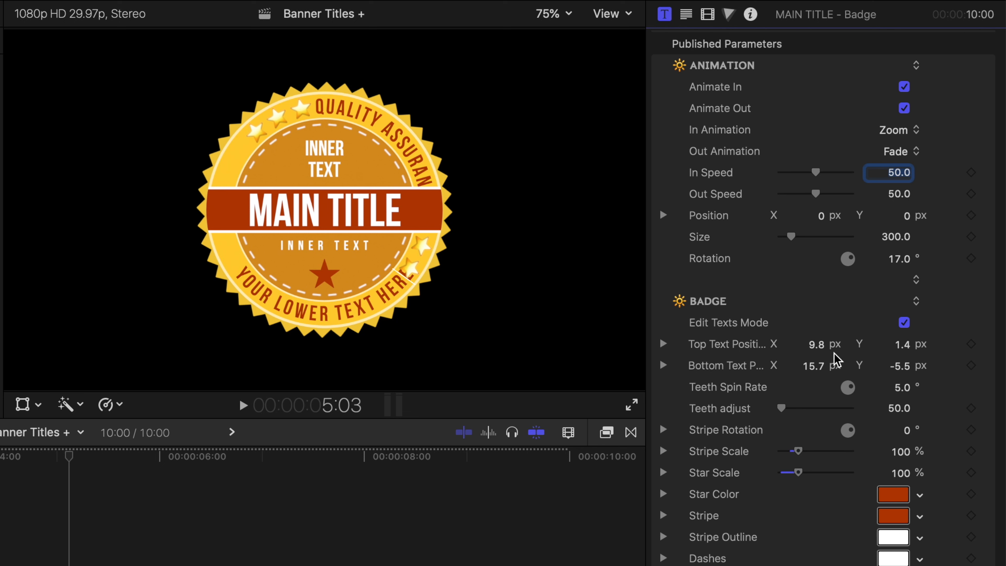
{"action": "left_click", "coordinate": [818, 345]}
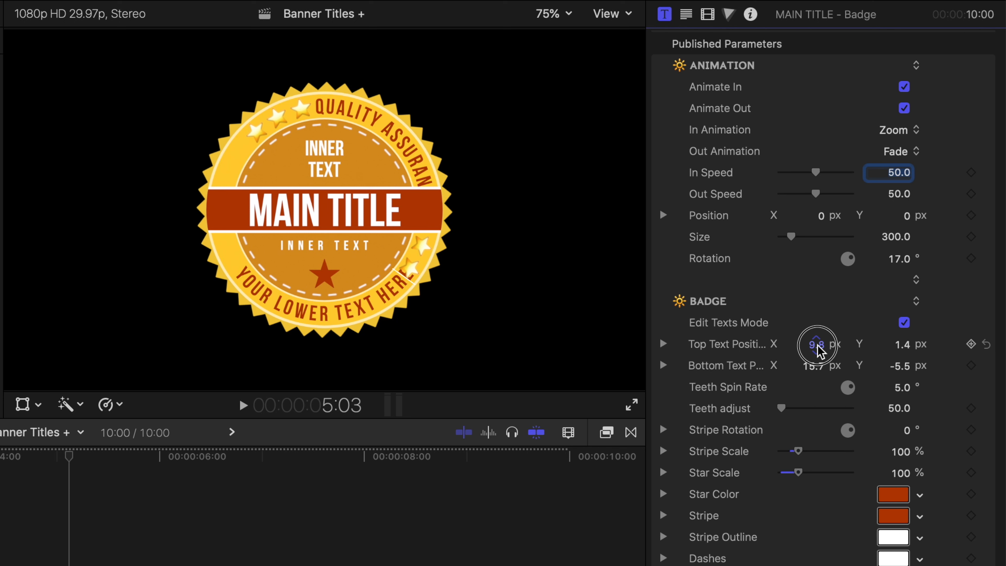
{"action": "mouse_move", "coordinate": [817, 351]}
{"action": "left_mouse_down"}
{"action": "mouse_move", "coordinate": [747, 350]}
{"action": "mouse_move", "coordinate": [818, 351]}
{"action": "left_mouse_up"}
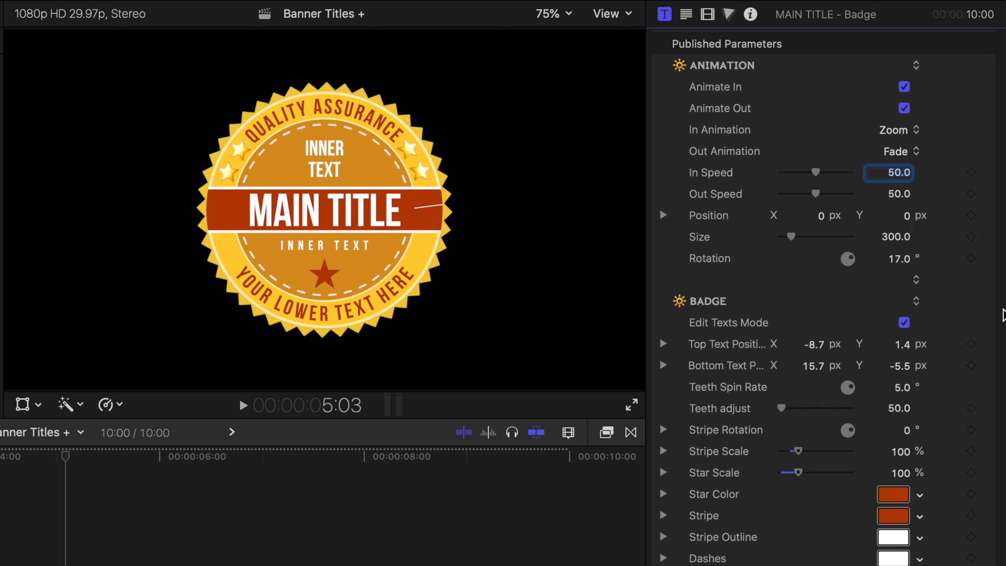
Replace the badge's lower text with FULL SERVICE, with three pasted stars before and after it.
{"action": "left_click", "coordinate": [334, 311]}
{"action": "left_click_drag", "start_coordinate": [226, 272], "coordinate": [418, 263]}
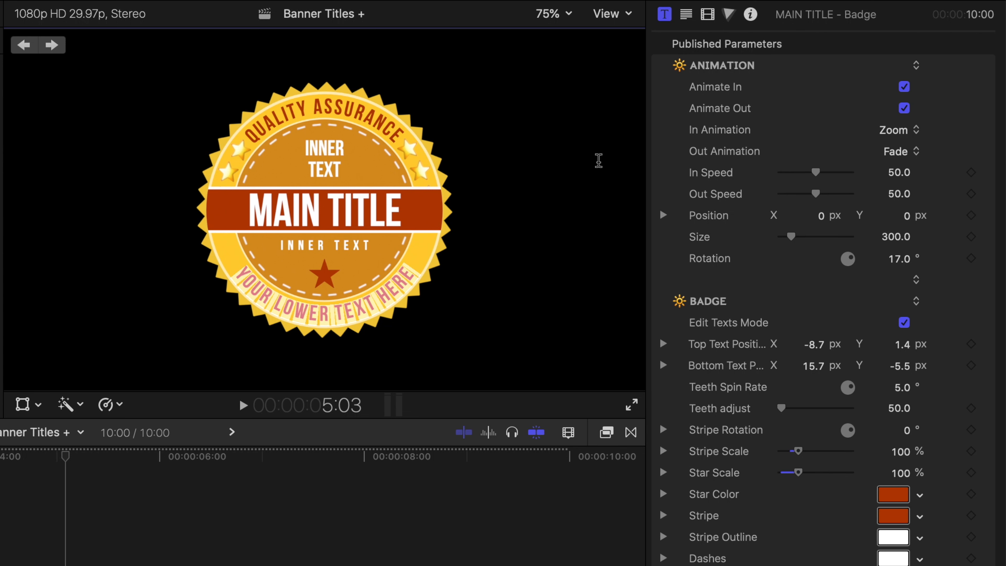
{"action": "left_click", "coordinate": [687, 15]}
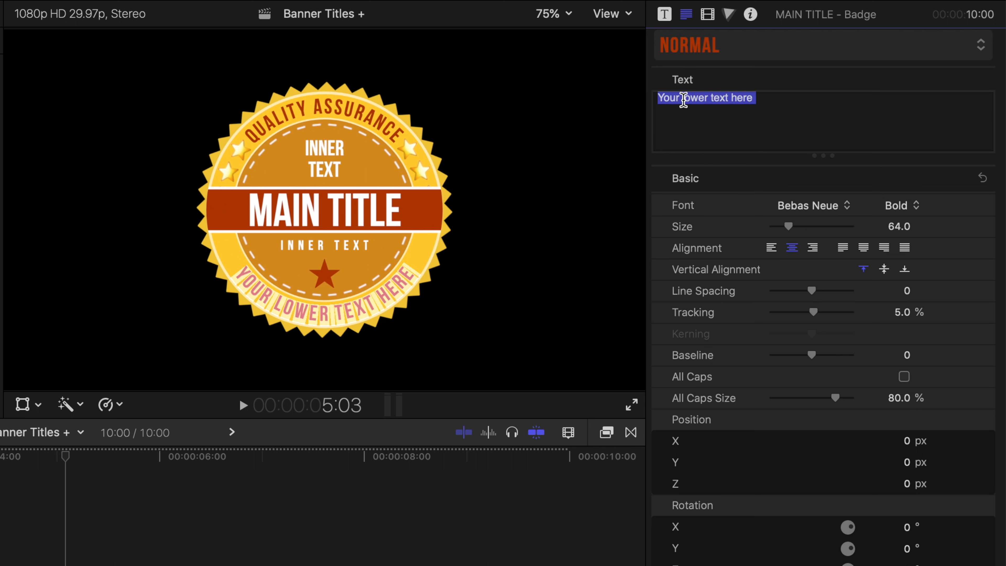
{"action": "key", "text": "super+v"}
{"action": "type", "text": "FULL SERVIC"}
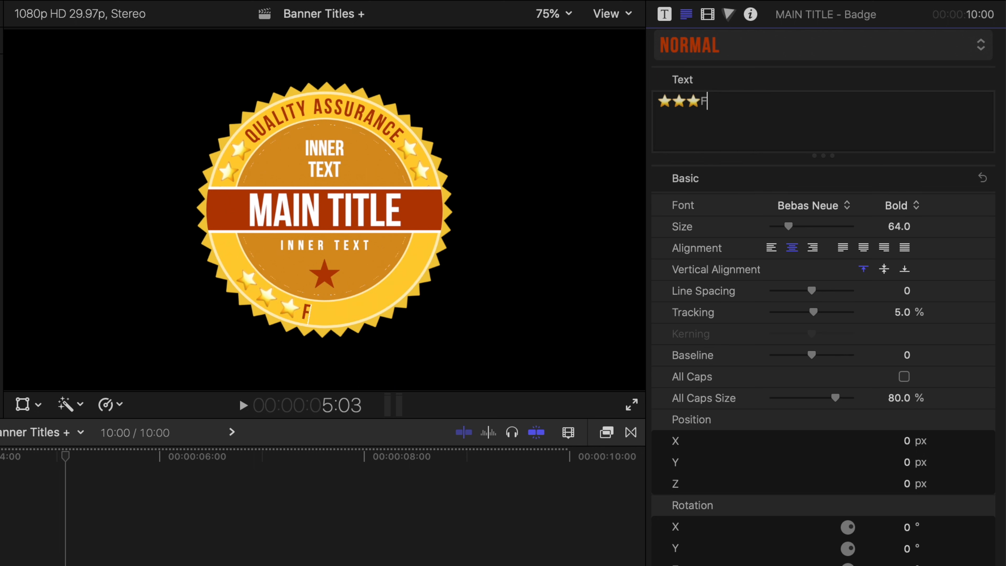
{"action": "type", "text": "E"}
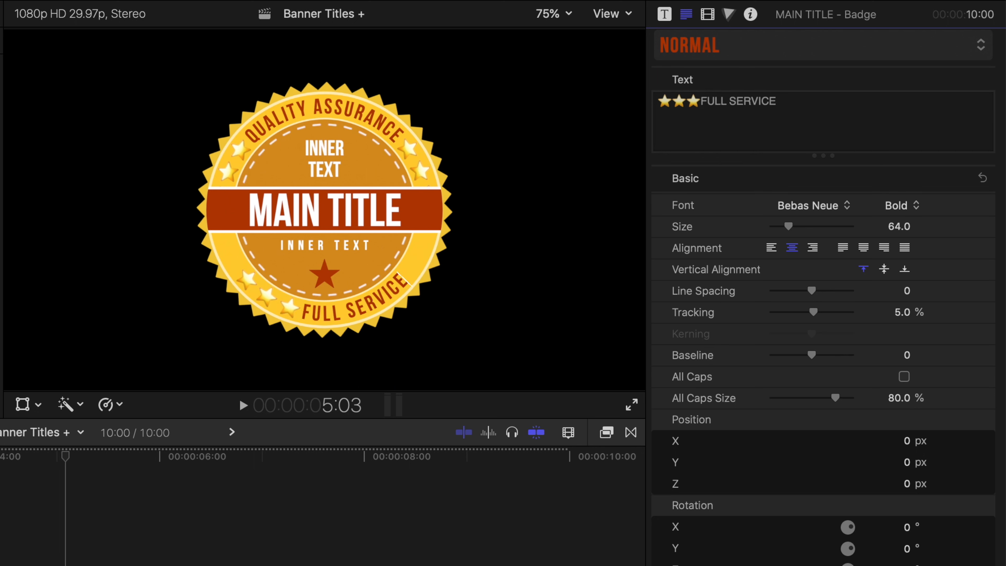
{"action": "key", "text": "super+v"}
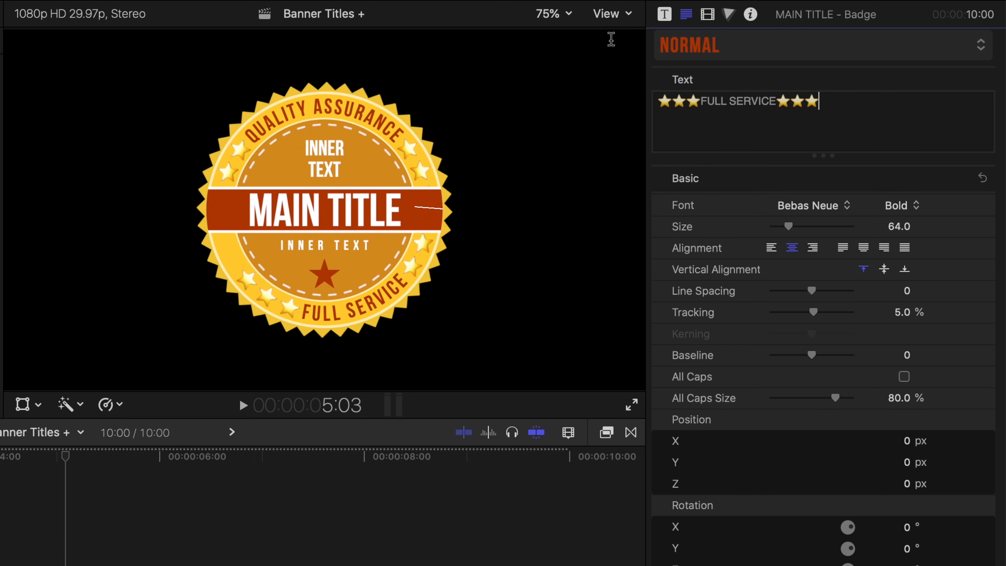
Set the badge's Bottom Text Position X to 7.7 px and preview the animation from 3:00.
{"action": "left_click", "coordinate": [665, 15]}
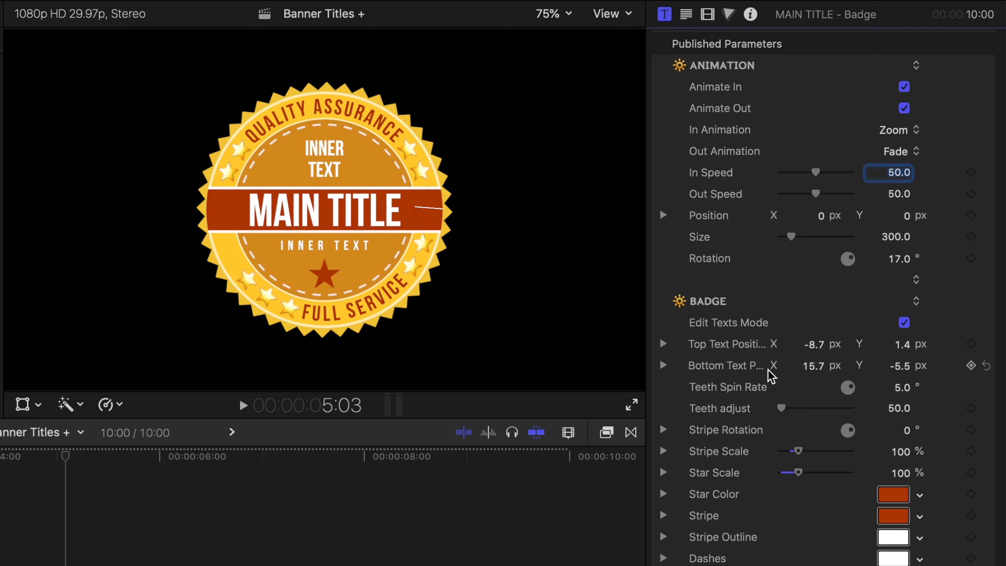
{"action": "mouse_move", "coordinate": [812, 368]}
{"action": "left_mouse_down"}
{"action": "mouse_move", "coordinate": [802, 367]}
{"action": "mouse_move", "coordinate": [816, 365]}
{"action": "left_mouse_up"}
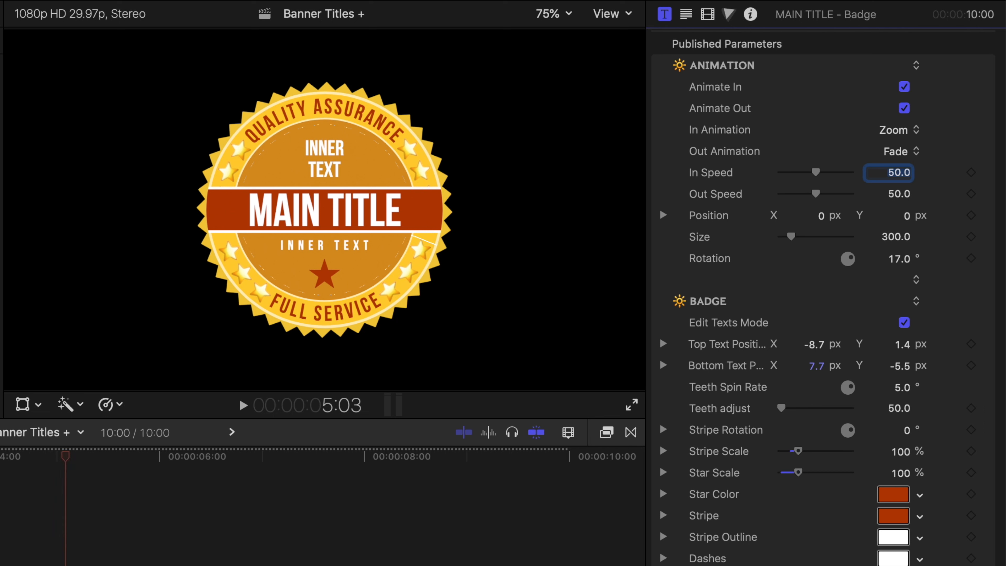
{"action": "double_click", "coordinate": [374, 562]}
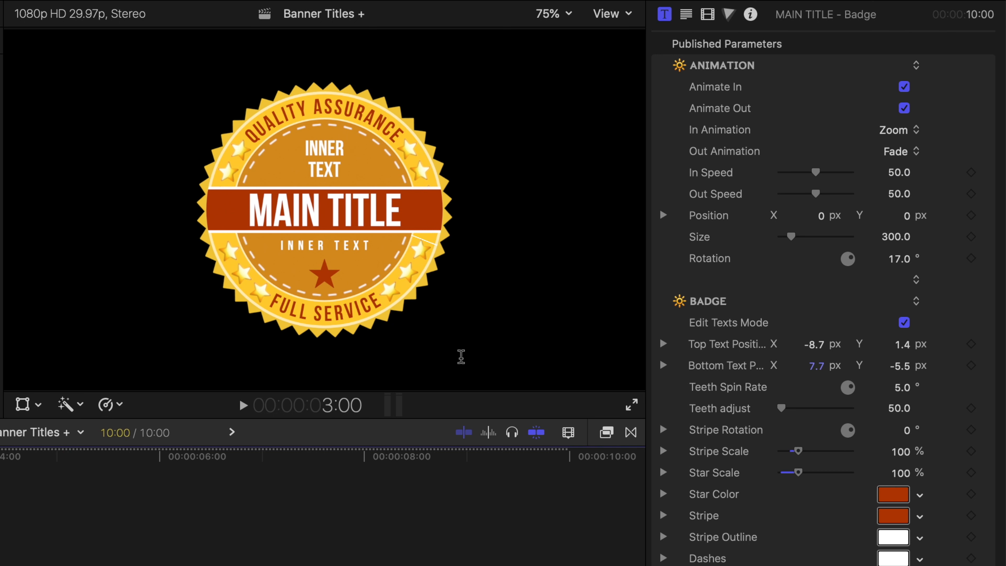
{"action": "key", "text": "space"}
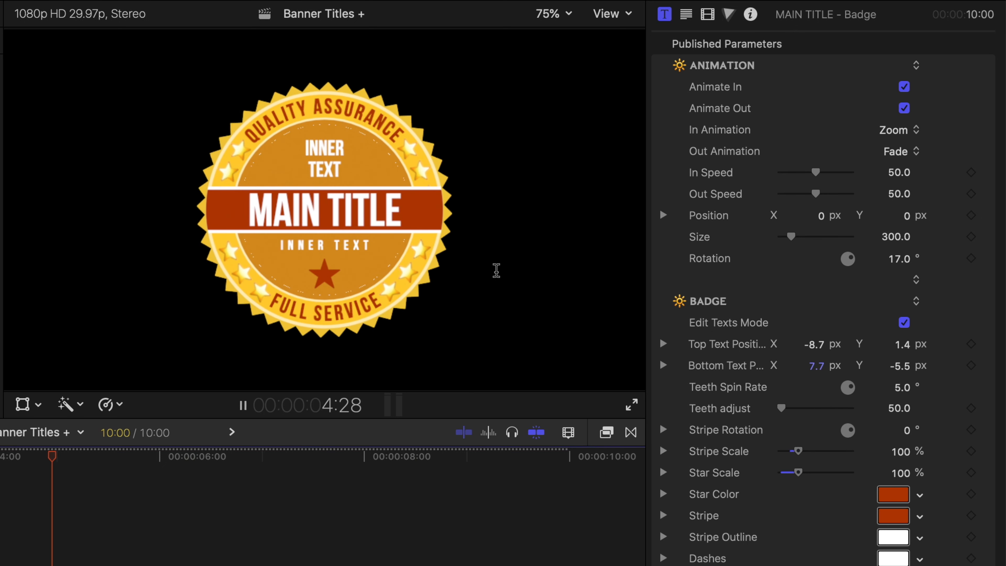
{"action": "key", "text": "space"}
Set the badge's Teeth adjust to 45 and try a Stripe Rotation of 10°.
{"action": "mouse_move", "coordinate": [782, 409]}
{"action": "left_mouse_down"}
{"action": "mouse_move", "coordinate": [871, 415]}
{"action": "mouse_move", "coordinate": [774, 411]}
{"action": "left_mouse_up"}
{"action": "left_click", "coordinate": [895, 408]}
{"action": "mouse_move", "coordinate": [907, 431]}
{"action": "left_mouse_down"}
{"action": "mouse_move", "coordinate": [898, 431]}
{"action": "mouse_move", "coordinate": [908, 430]}
{"action": "left_mouse_up"}
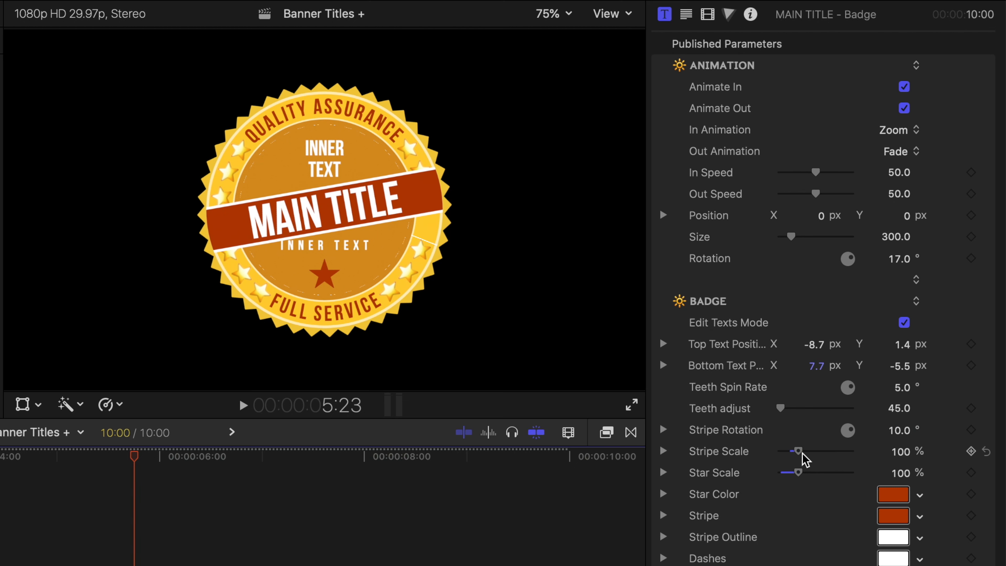
Return the Stripe Rotation to 0° and reduce the Stripe Scale to 76% and the Star Scale to 92%.
{"action": "scroll", "coordinate": [802, 452], "scroll_direction": "down", "scroll_amount": 1}
{"action": "left_click_drag", "start_coordinate": [798, 445], "coordinate": [798, 472]}
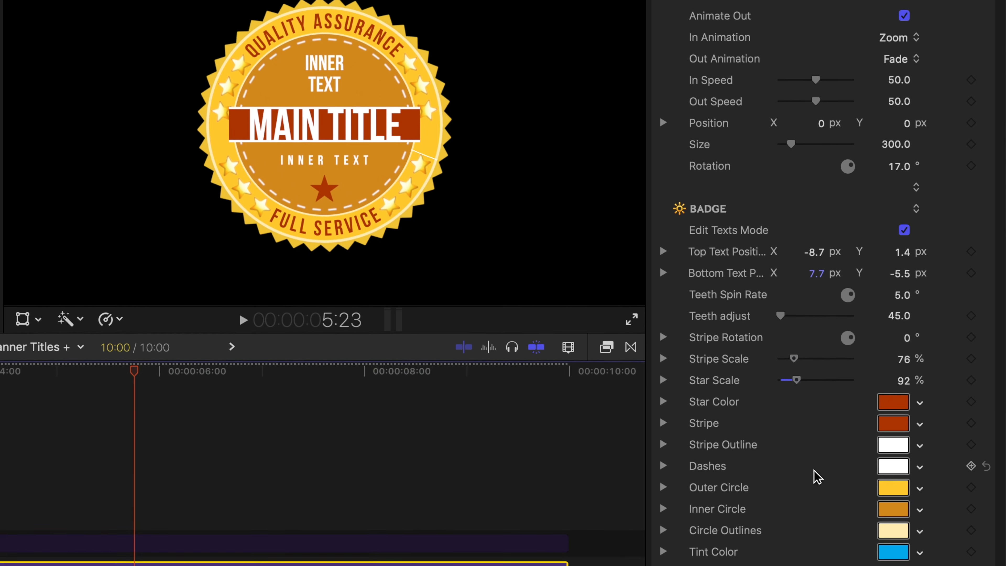
Copy the badge's Inner Circle color onto the Stripe.
{"action": "left_click", "coordinate": [894, 477]}
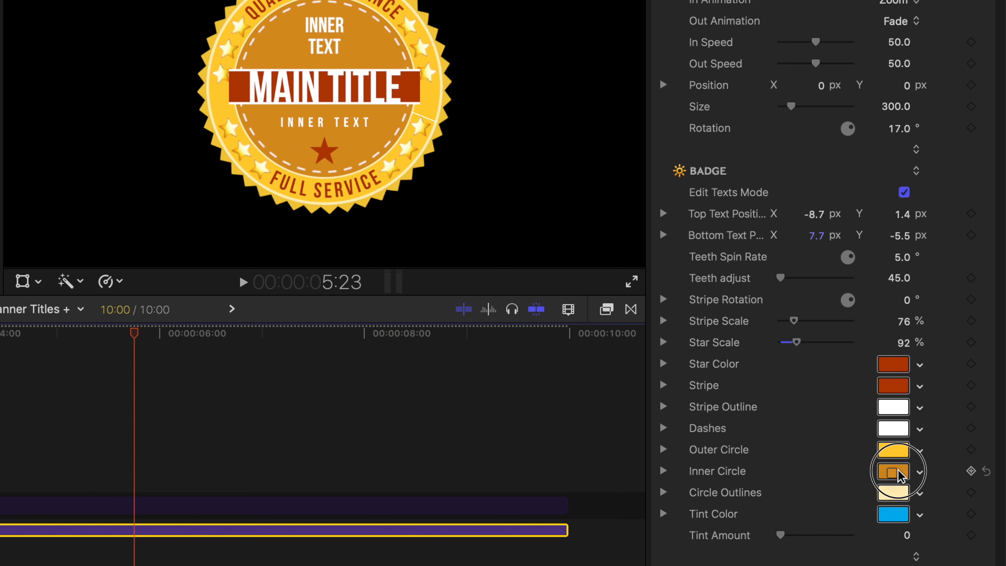
{"action": "left_click_drag", "start_coordinate": [897, 471], "coordinate": [898, 386]}
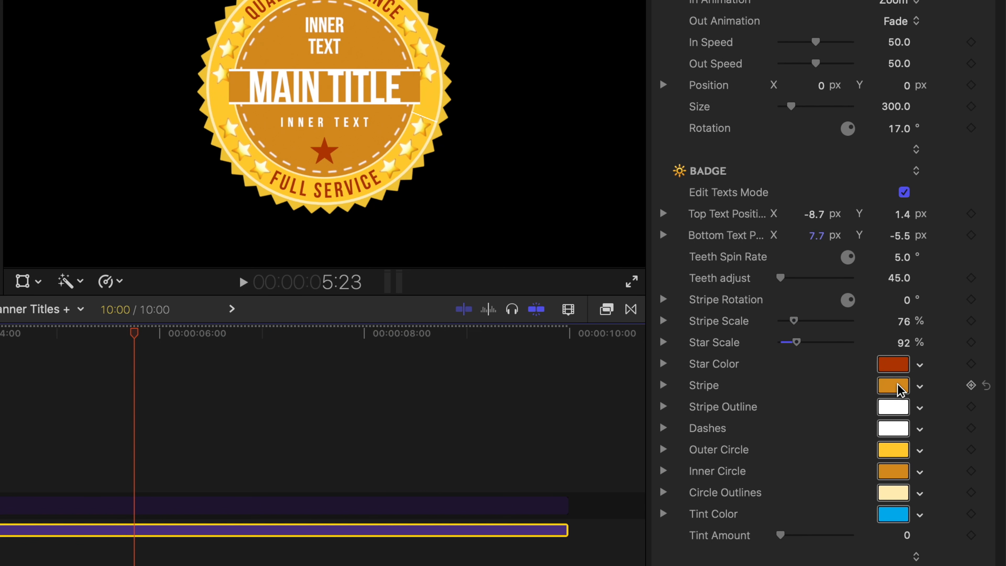